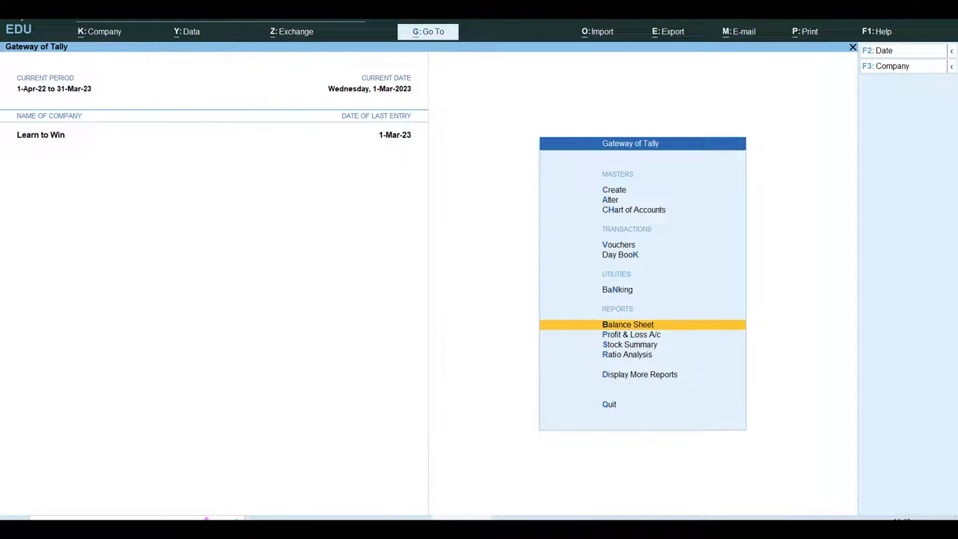
Switch to the Excel workbook and examine the December 2022 car purchase, its supplier, the down payment and the bank loan figures.
left_click(449, 518)
left_click(315, 239)
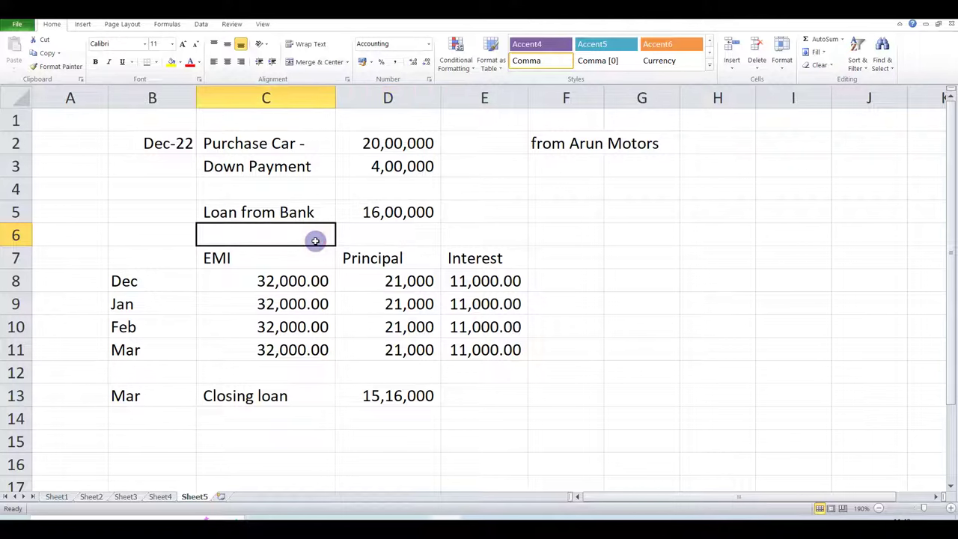
left_click(259, 146)
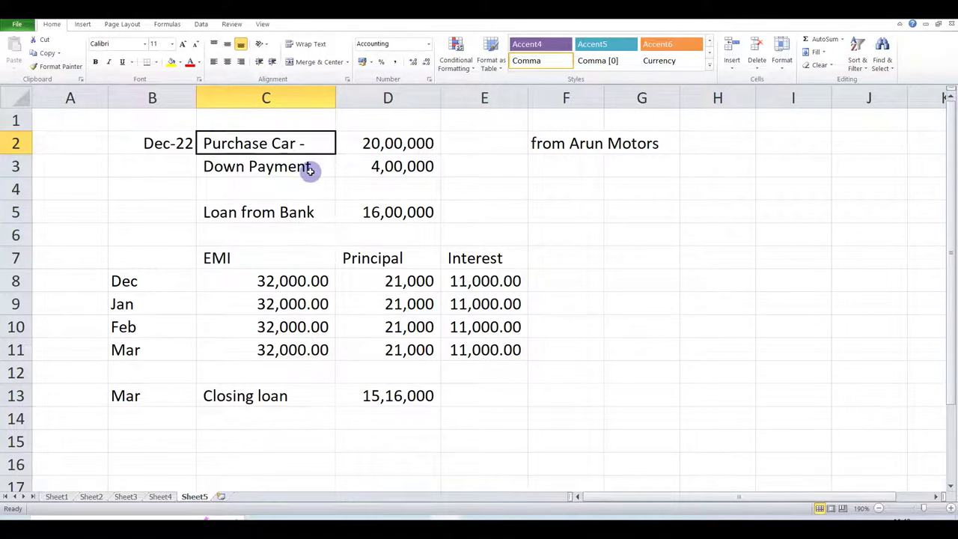
left_click(166, 136)
left_click(263, 148)
left_click(364, 147)
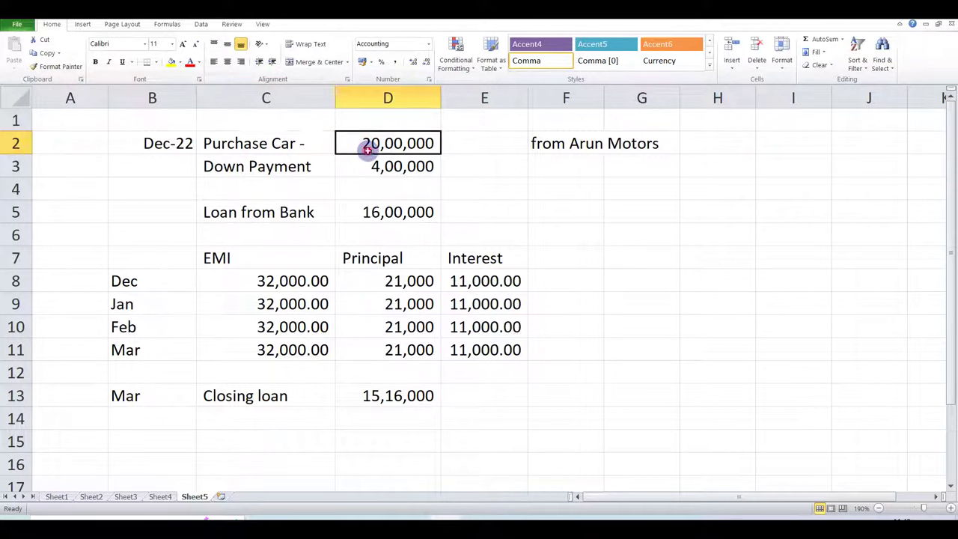
left_click(573, 137)
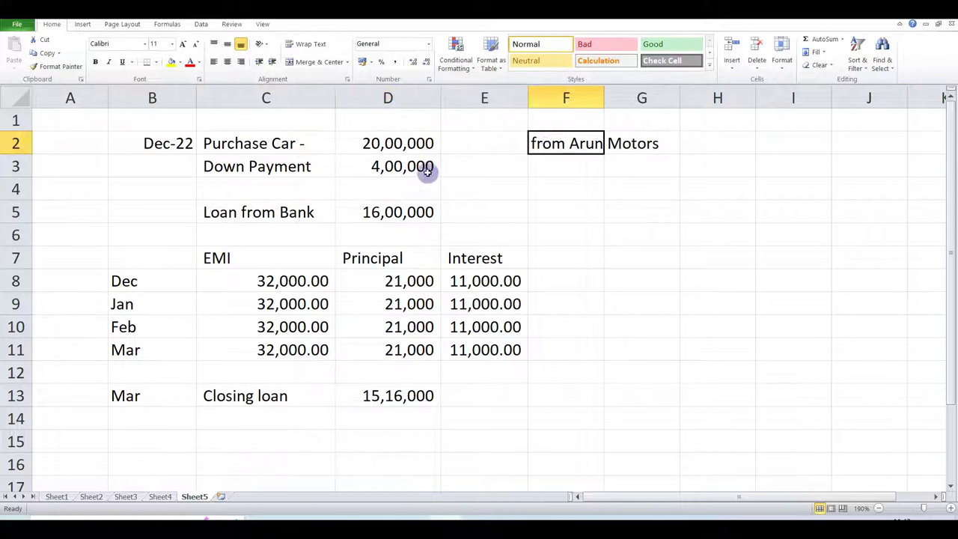
left_click(294, 174)
left_click(389, 167)
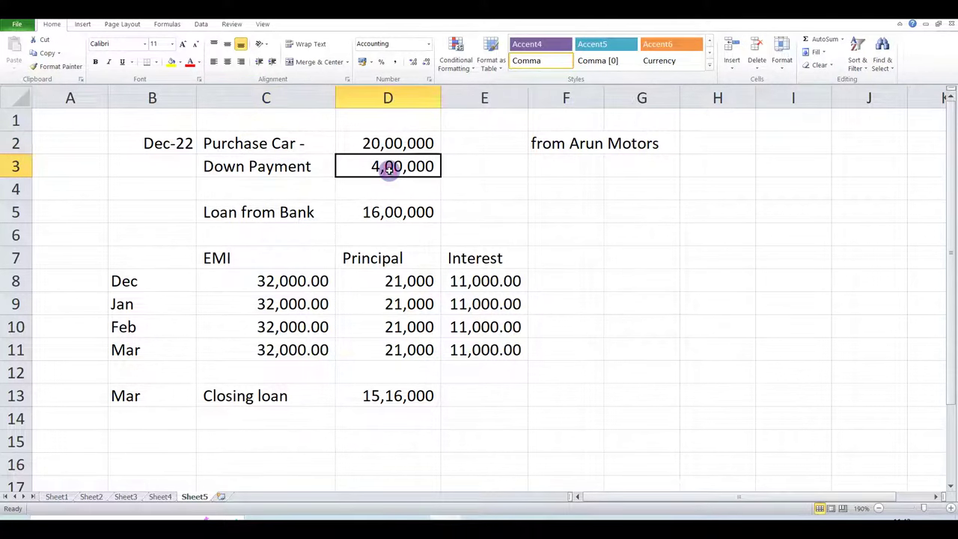
left_click(319, 218)
left_click(377, 213)
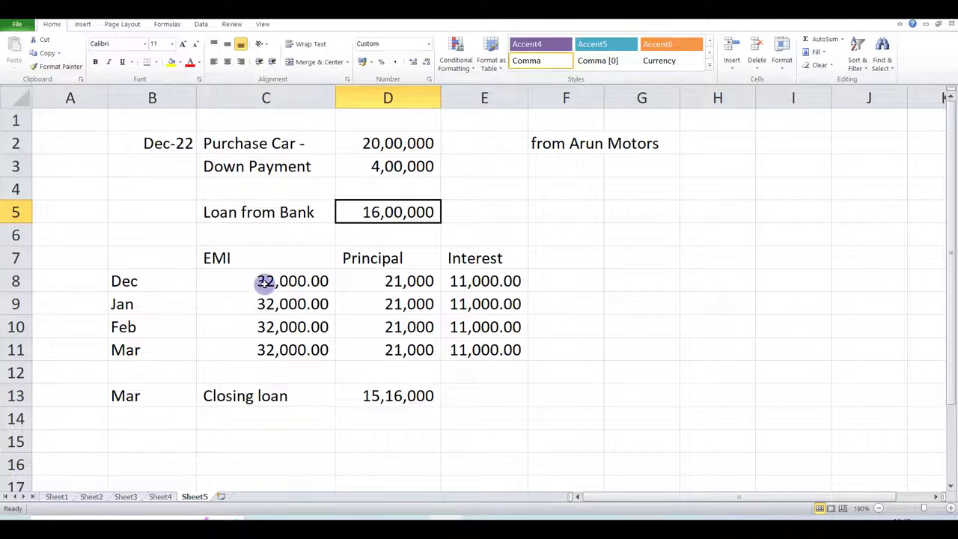
Examine the monthly EMI, principal and interest columns from December to March and the closing loan amount.
left_click_drag(265, 280, 266, 355)
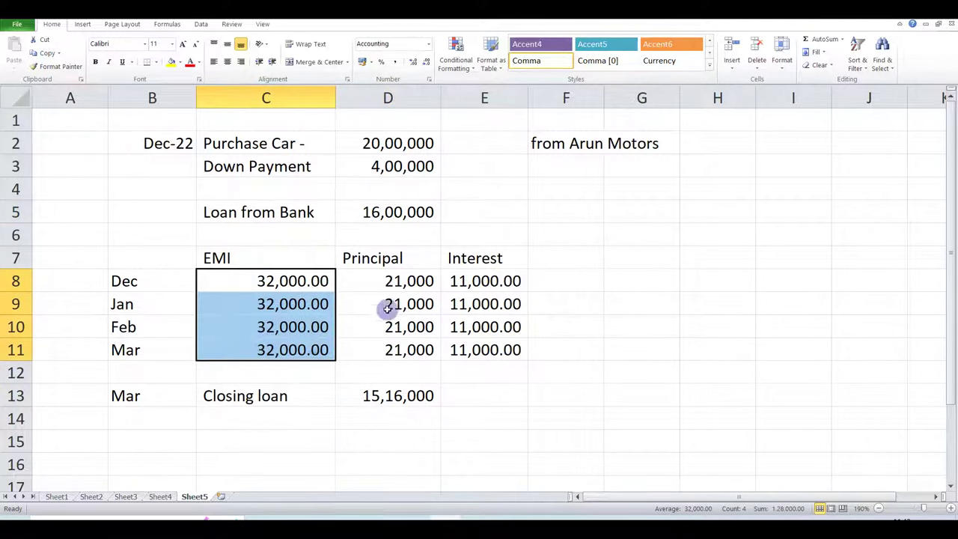
left_click_drag(381, 279, 387, 349)
left_click_drag(467, 279, 471, 342)
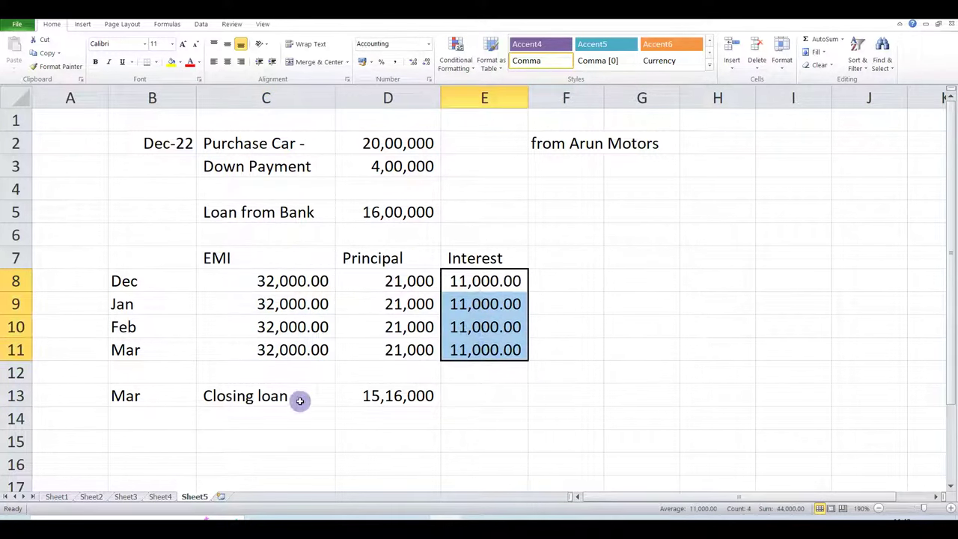
left_click(363, 397)
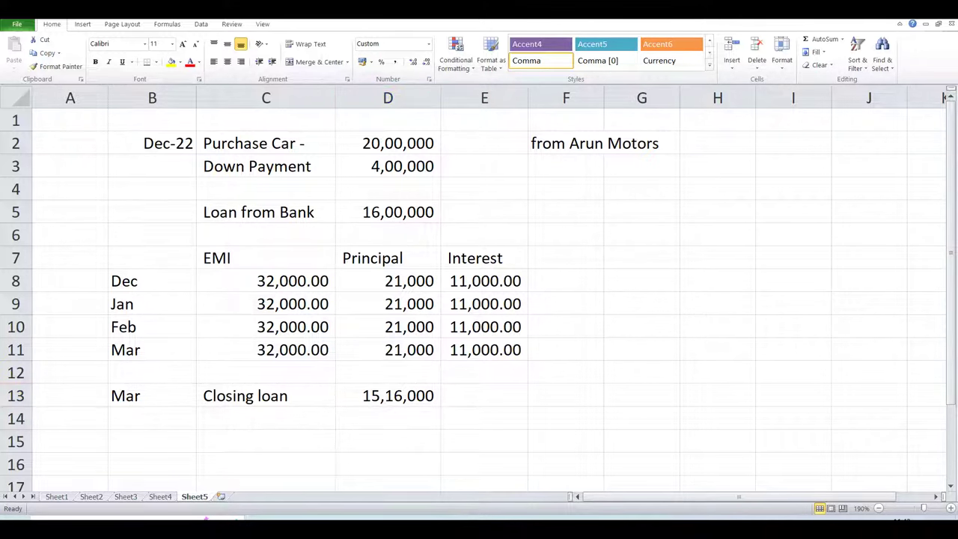
left_click(370, 240)
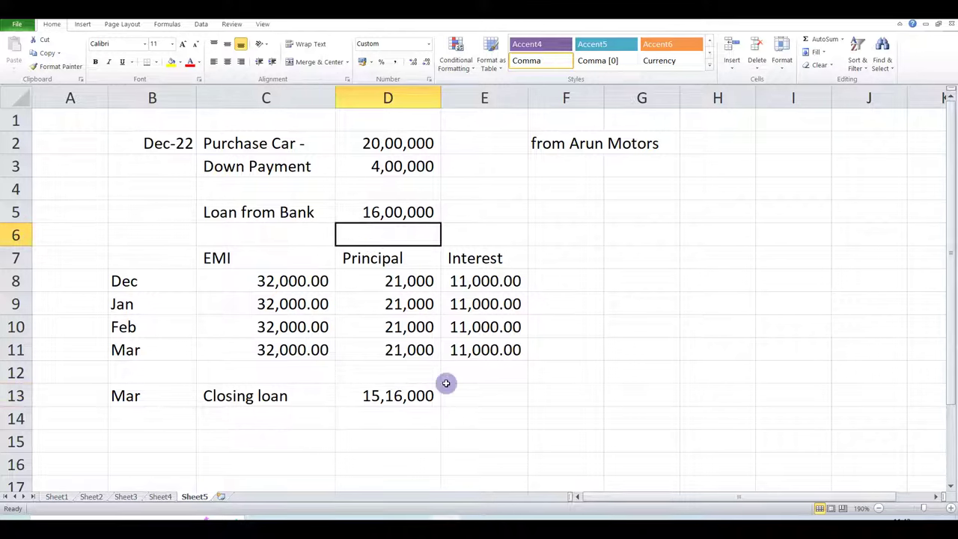
Switch back to Tally, open voucher entry and set the voucher type to Journal.
left_click(476, 519)
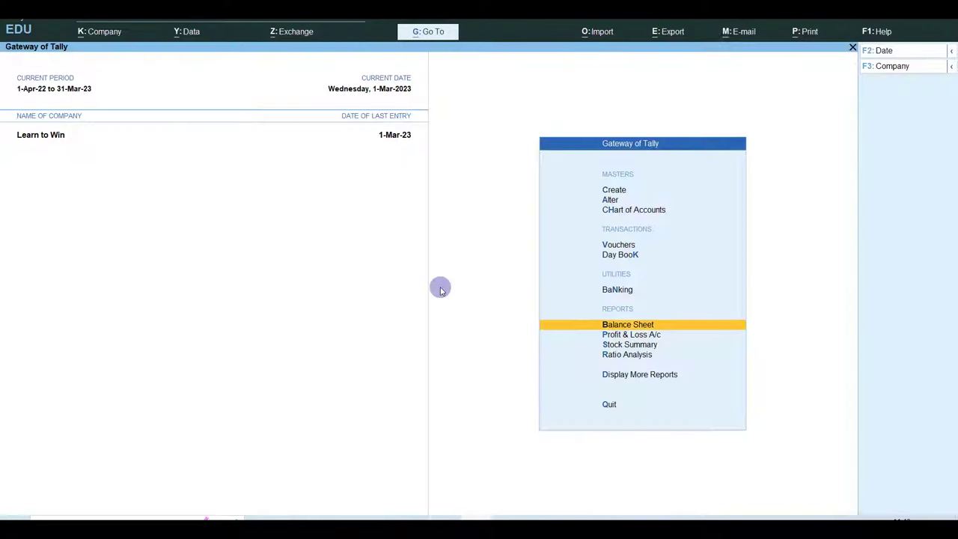
key("Up")
key("Up")
key("Up")
key("Up")
key("Down")
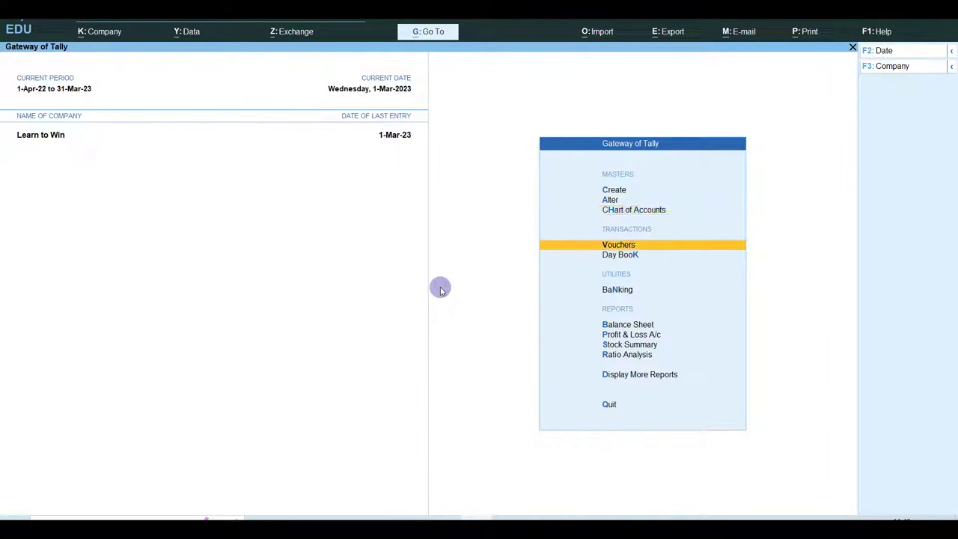
key("Return")
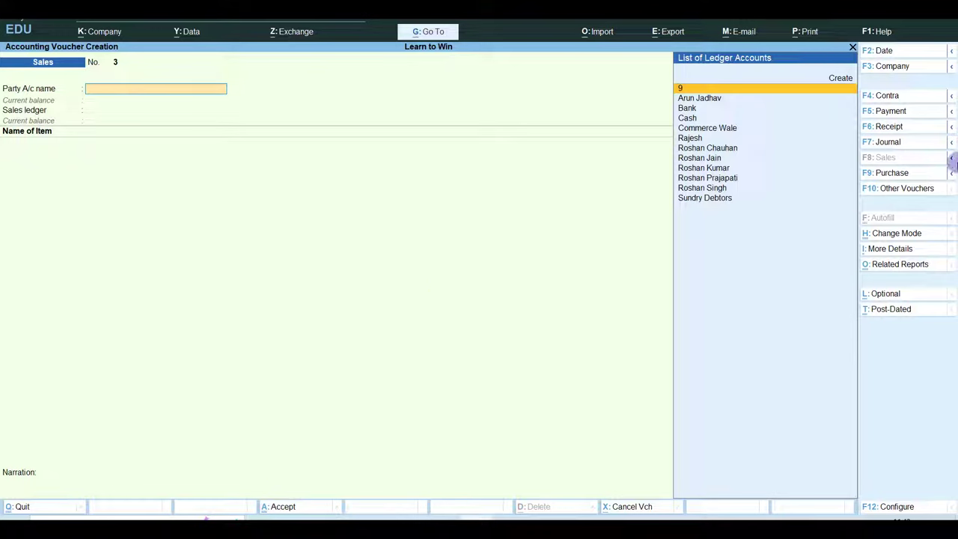
left_click(887, 145)
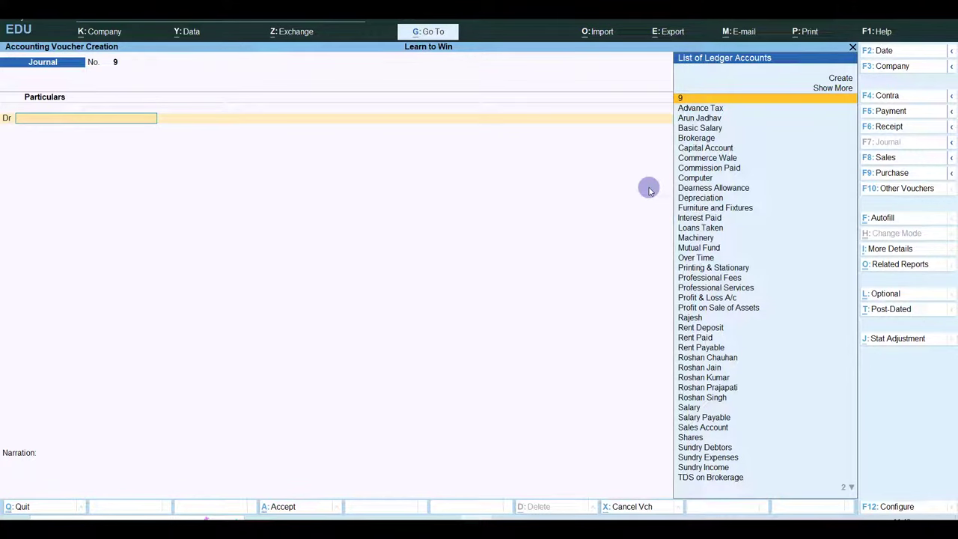
Start a new ledger named Car from the voucher's debit line and place it under the Fixed Assets group.
type("ca")
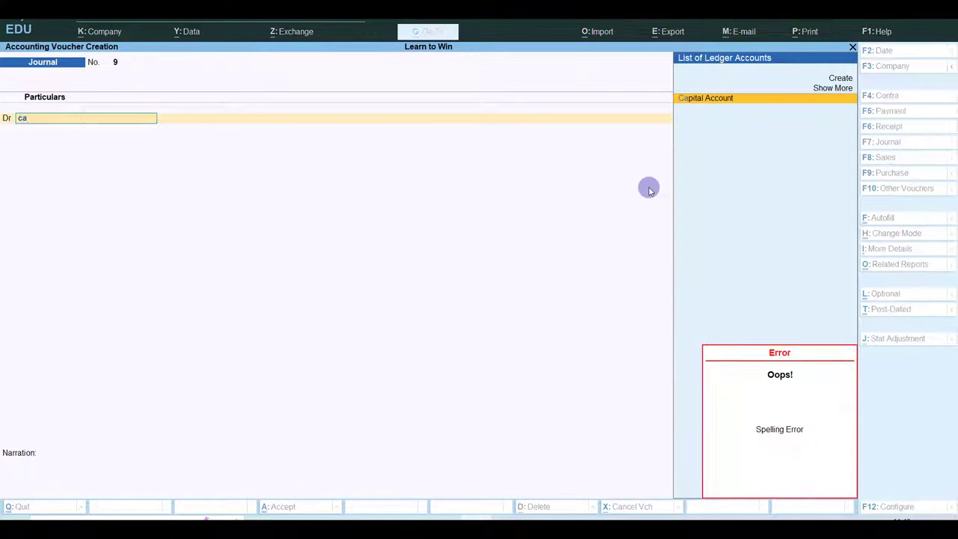
key("alt+c")
type("Car")
key("Return")
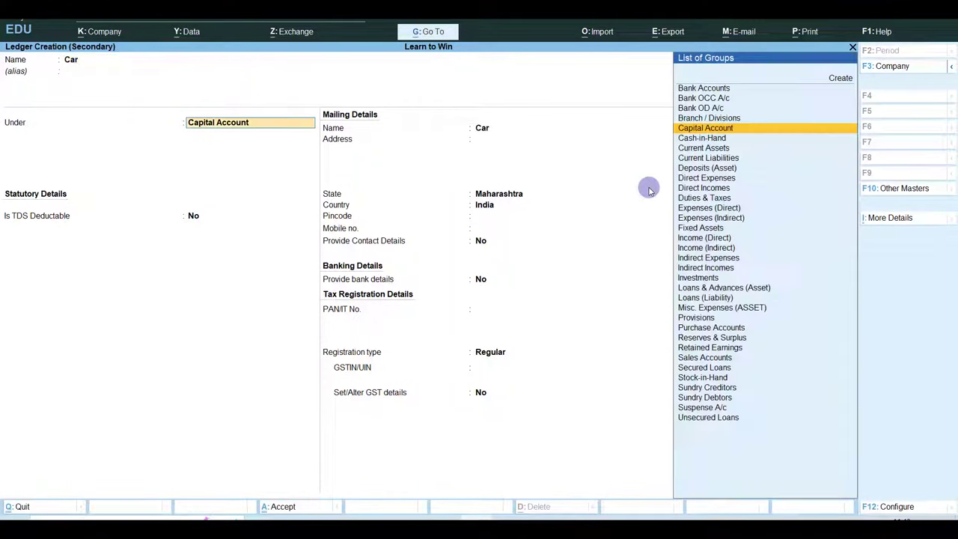
type("Fi")
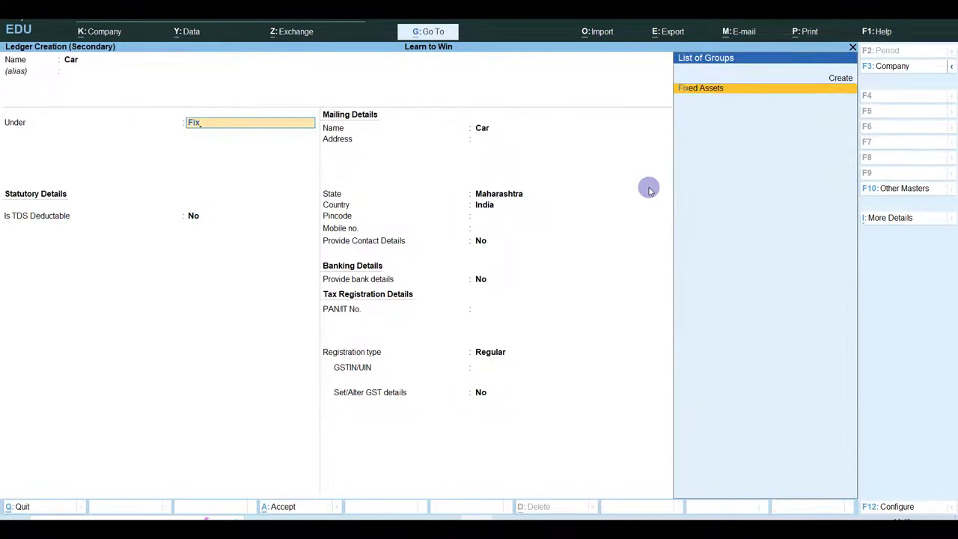
type("x")
key("Return")
Save the Car ledger with its default statutory, mailing and tax details, and debit it for 2000000.
key("Return")
key("Return")
key("Return")
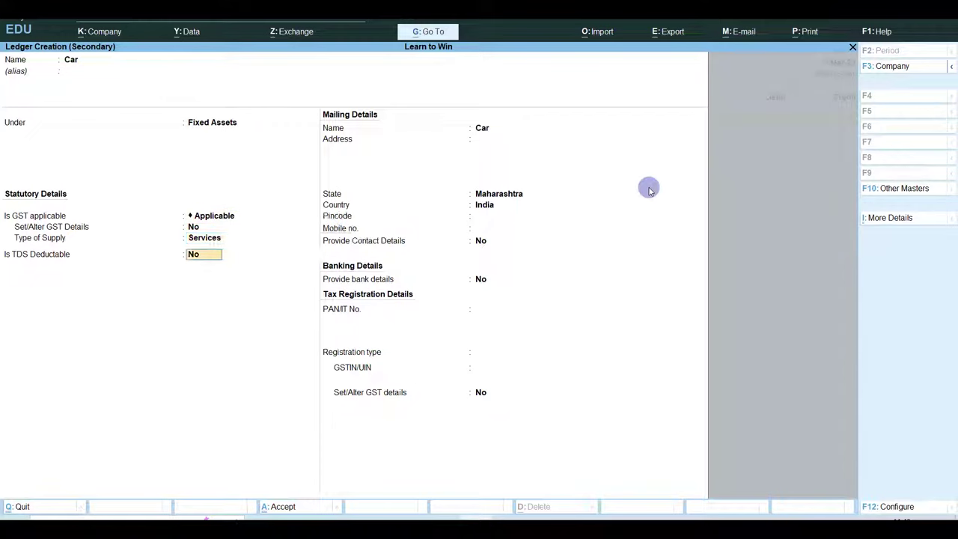
key("Return")
key("Return")
key("Return")
key("Return")
key("Return")
key("Return")
key("Return")
key("Return")
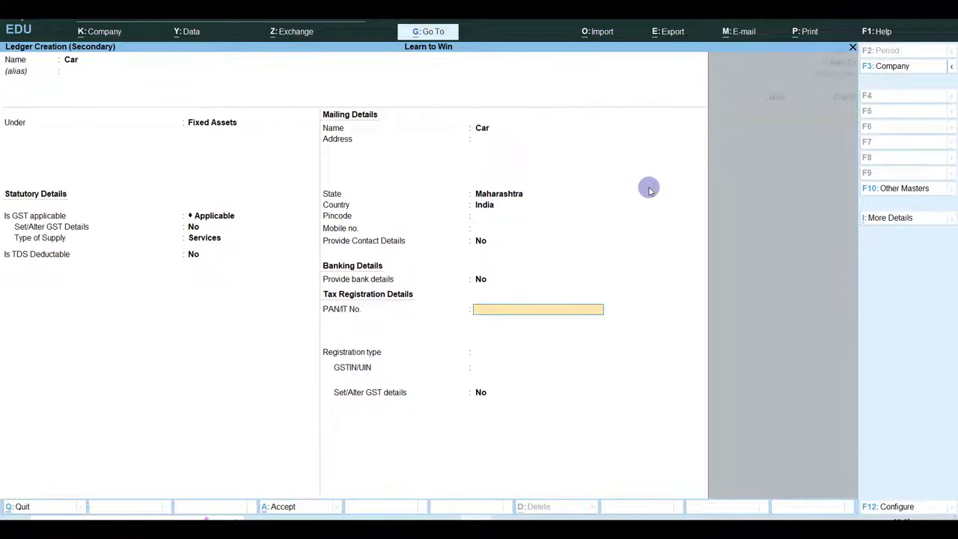
key("Return")
key("Return")
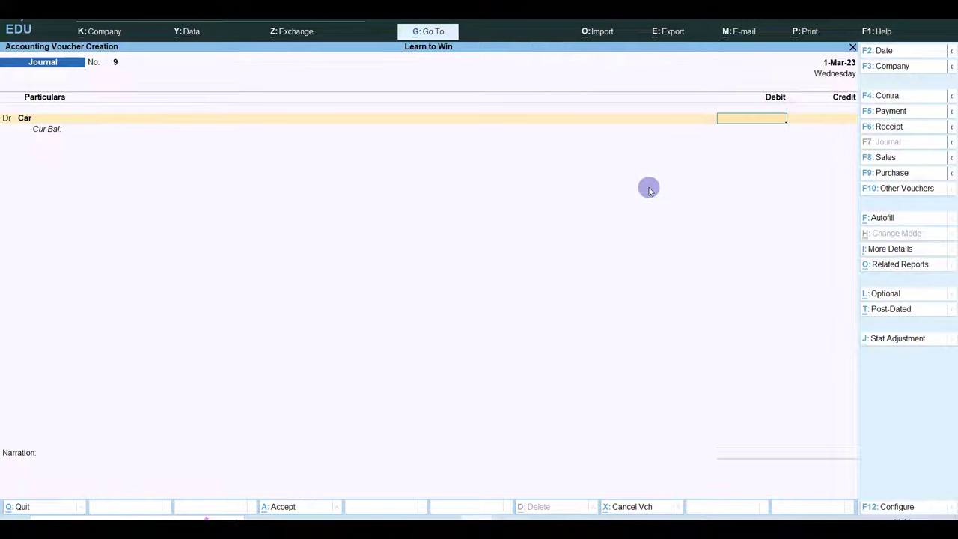
type("2000000")
key("Return")
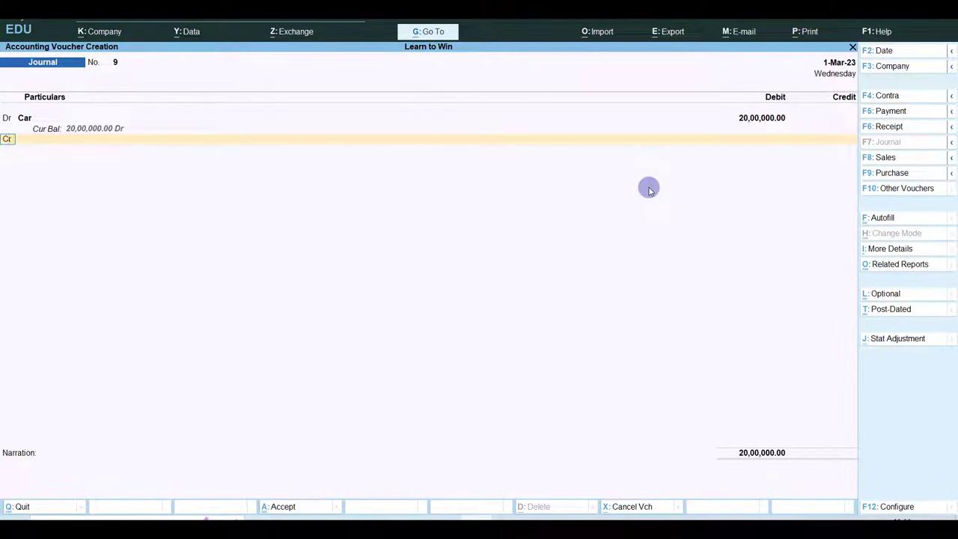
On the credit line, create a ledger named Arun Motors under Sundry Creditors, keeping bill-by-bill balances enabled, and save it.
key("Return")
type("Arun")
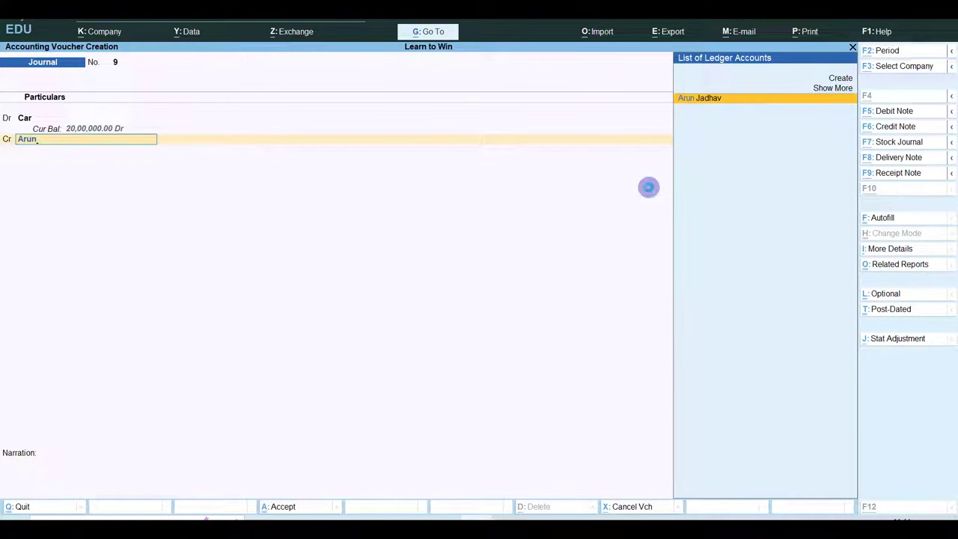
key("alt+c")
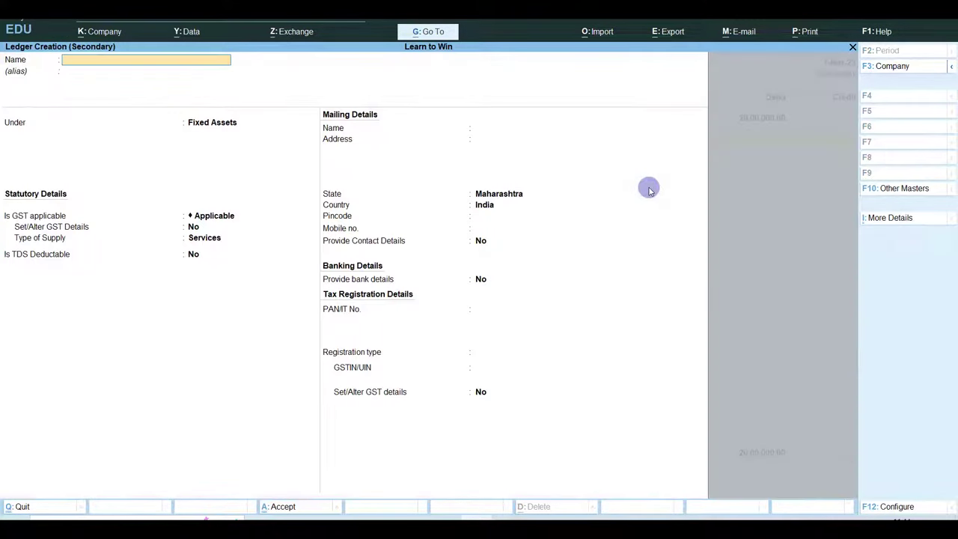
type("Arun Motors")
key("Return")
key("Return")
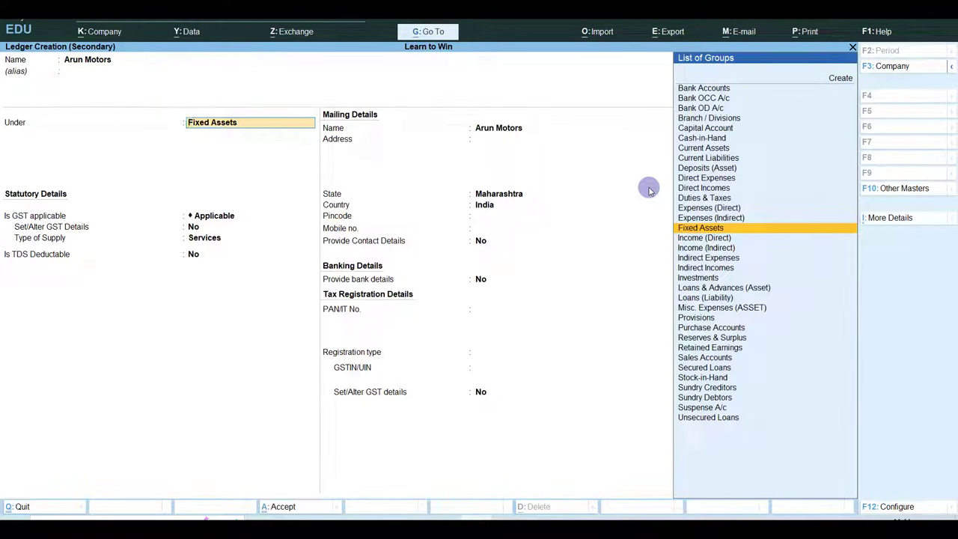
type("sun")
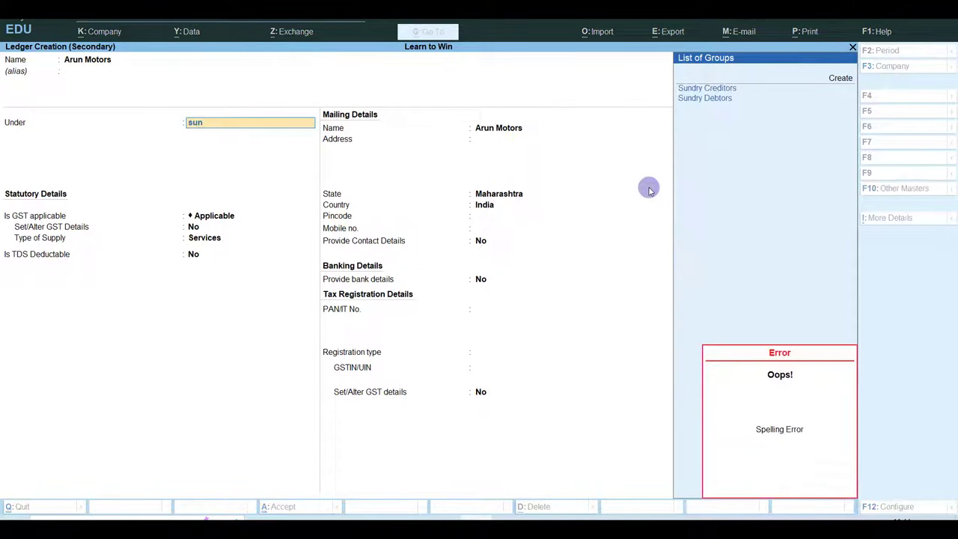
key("Return")
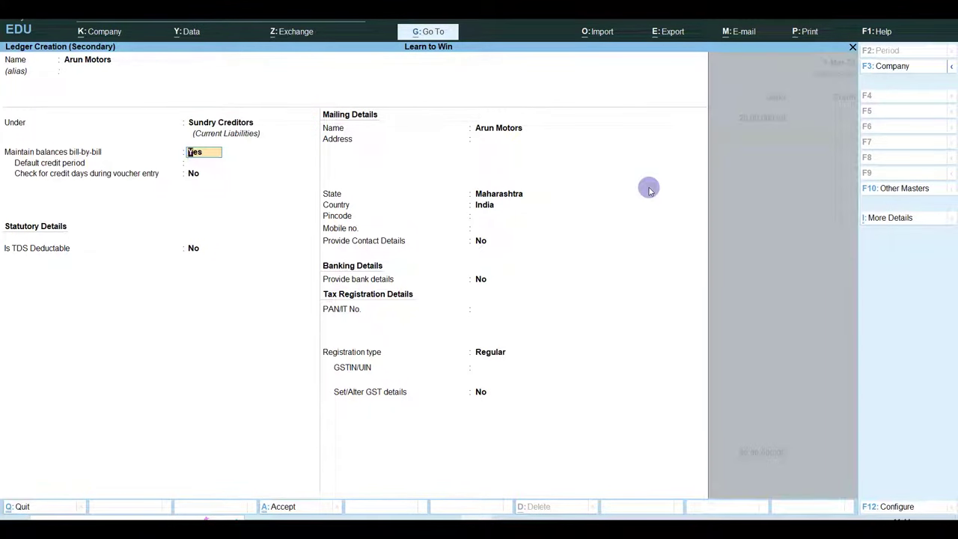
key("Return")
key("Return")
key("Return")
key("ctrl+a")
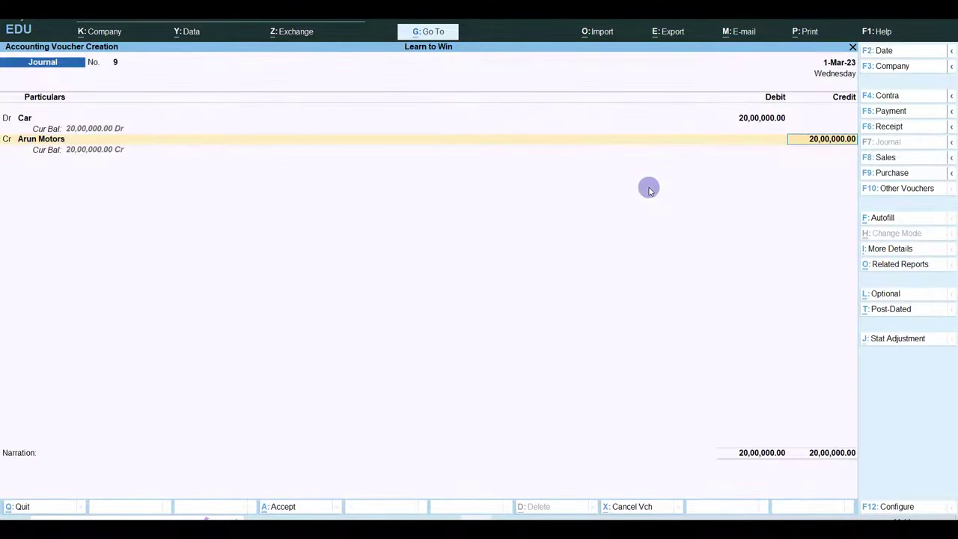
Change the journal voucher's date to 1 December 2022.
key("F2")
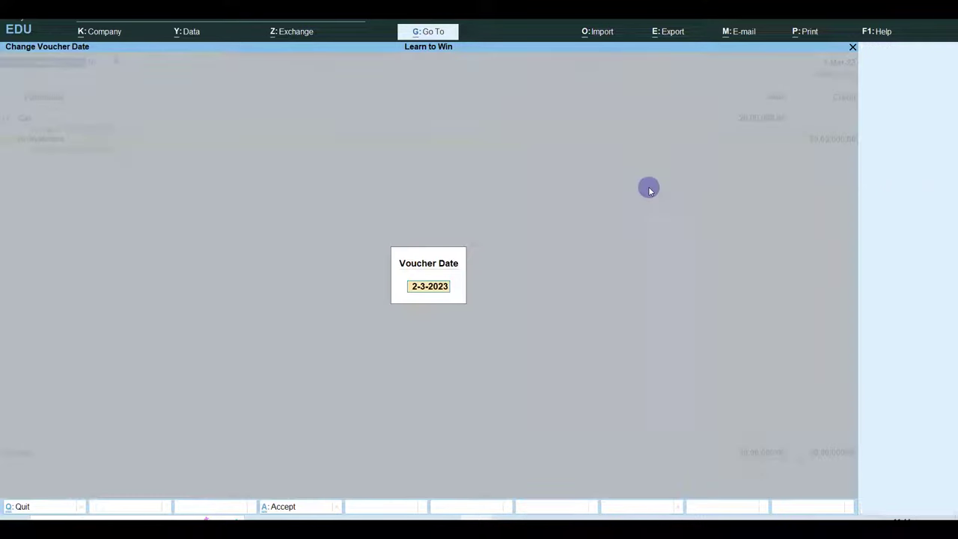
type("01/2")
key("BackSpace")
key("BackSpace")
type("/12")
key("Return")
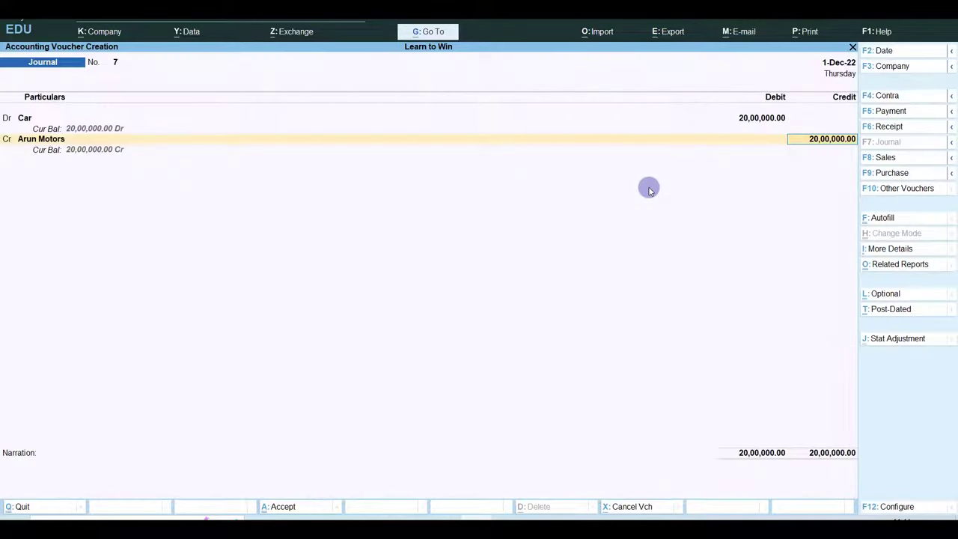
Credit Arun Motors 20,00,000 with an On Account bill reference, save the journal voucher and return to the Gateway of Tally.
key("Return")
key("Return")
key("Return")
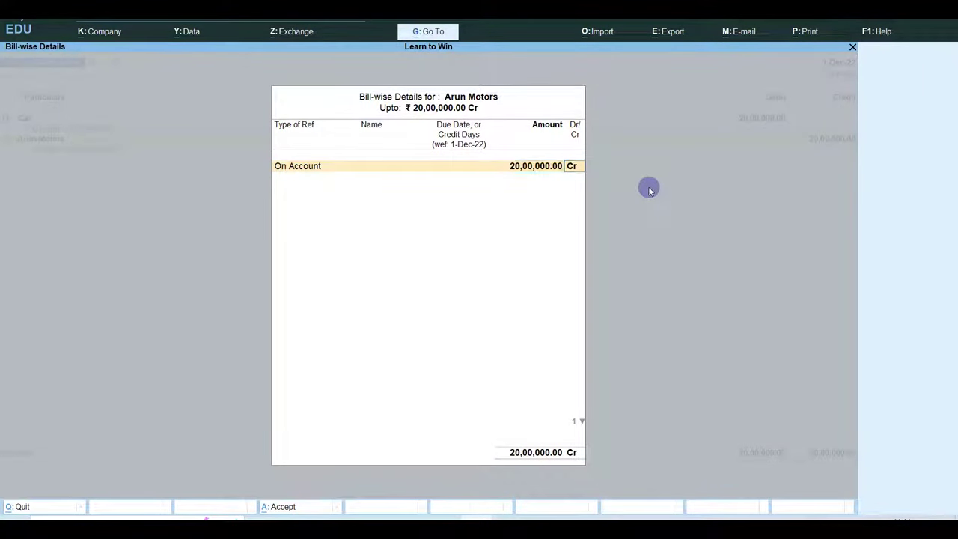
key("Return")
key("Return")
key("Return")
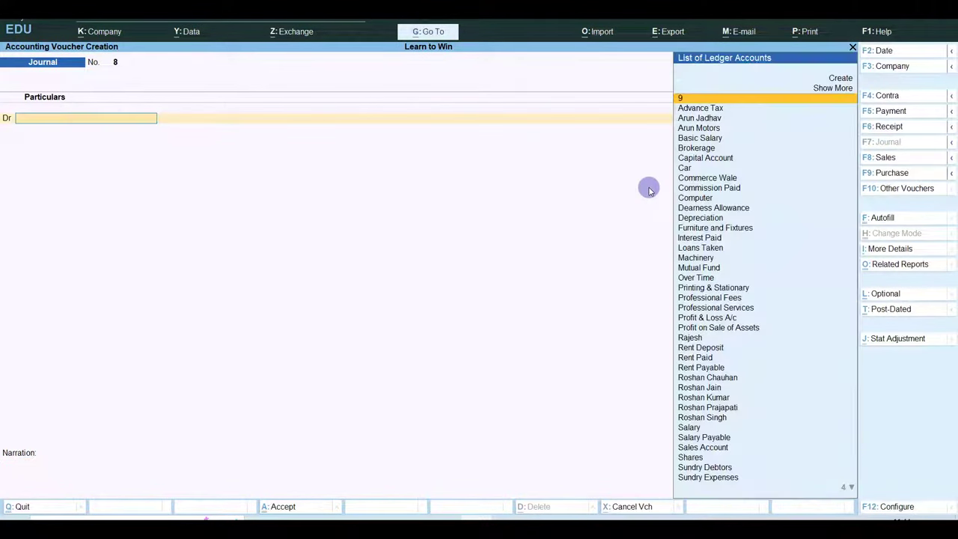
key("Escape")
key("Return")
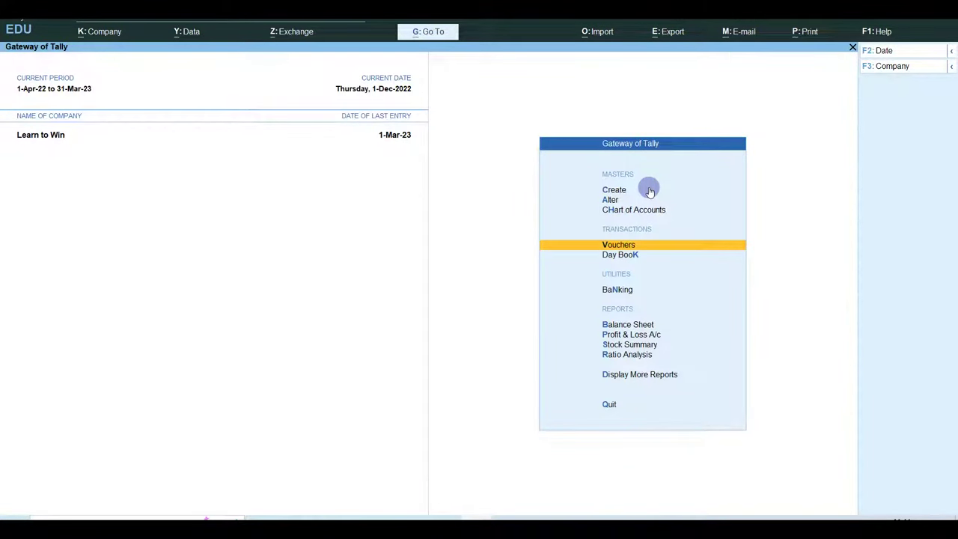
Open the Balance Sheet and examine Car under Fixed Assets and Arun Motors under Current Liabilities, Sundry Creditors.
key("b")
key("Return")
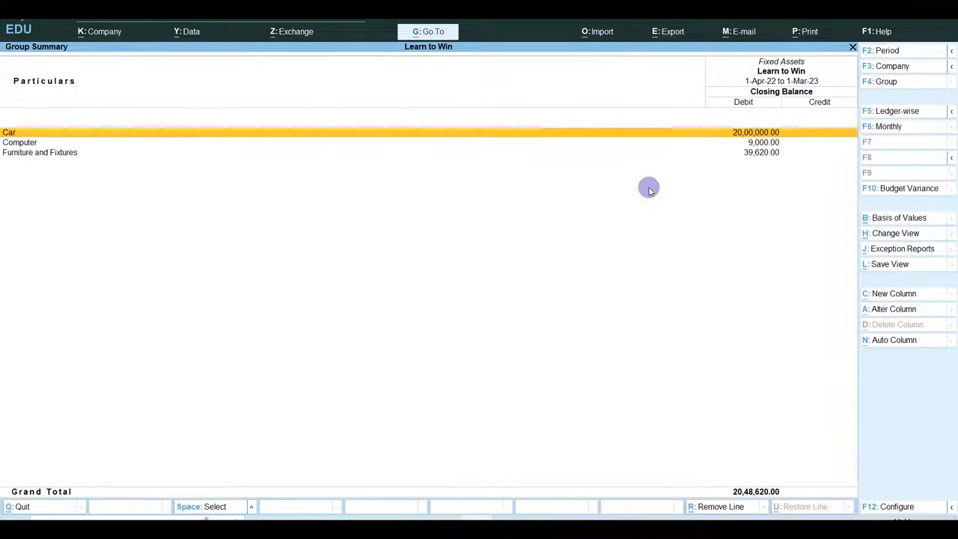
key("Escape")
key("Down")
key("Down")
key("Return")
key("Down")
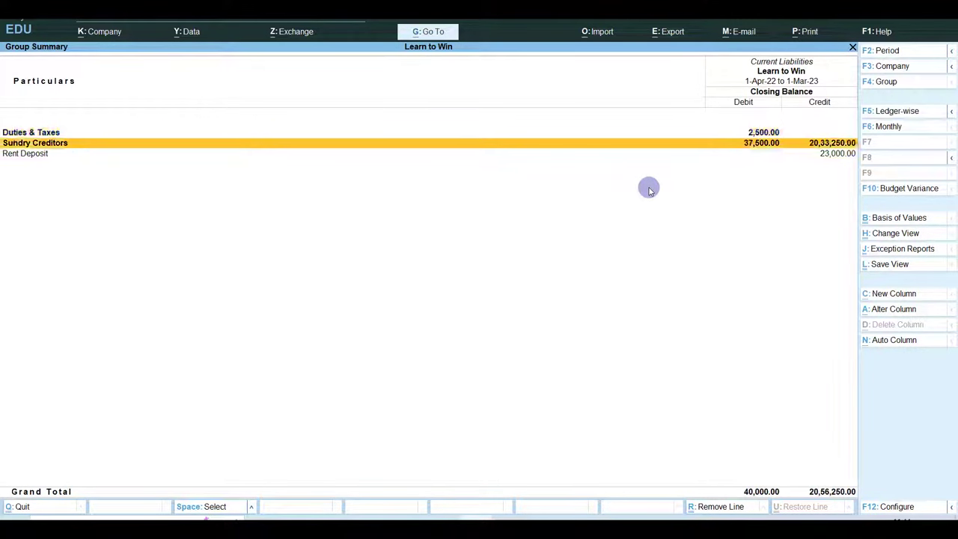
key("Return")
key("Down")
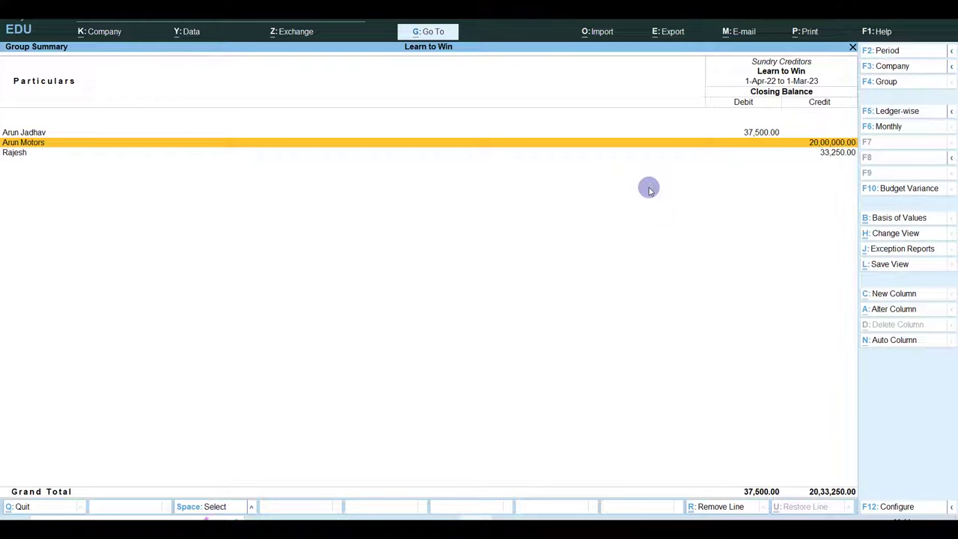
Close the Balance Sheet reports and start a new Payment voucher from the Gateway of Tally.
key("Escape")
key("Escape")
key("Escape")
key("Up")
key("Up")
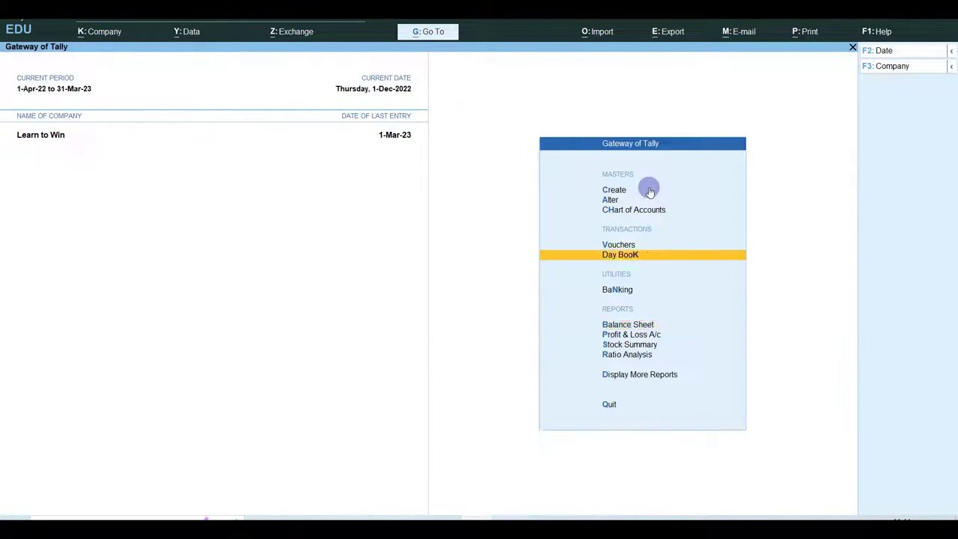
key("Up")
key("Return")
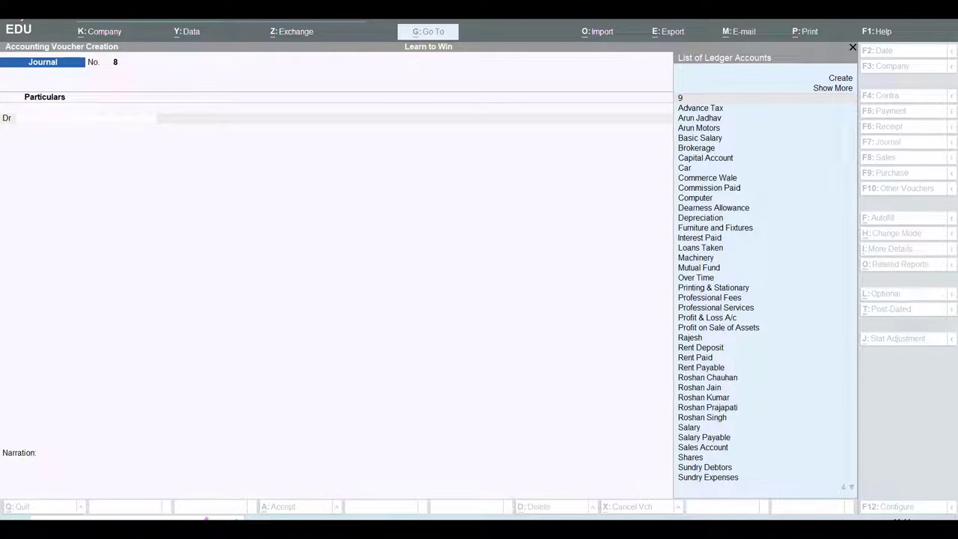
left_click(550, 187)
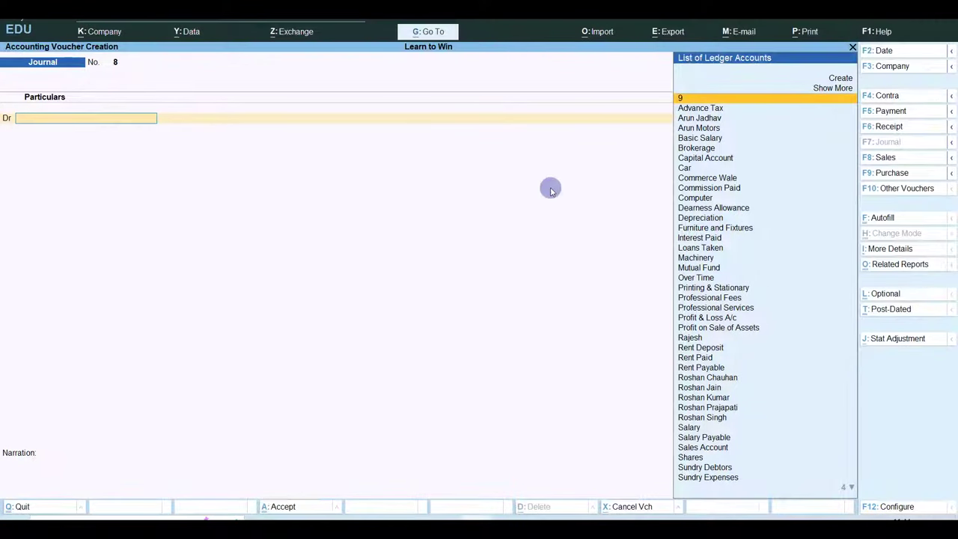
left_click(876, 111)
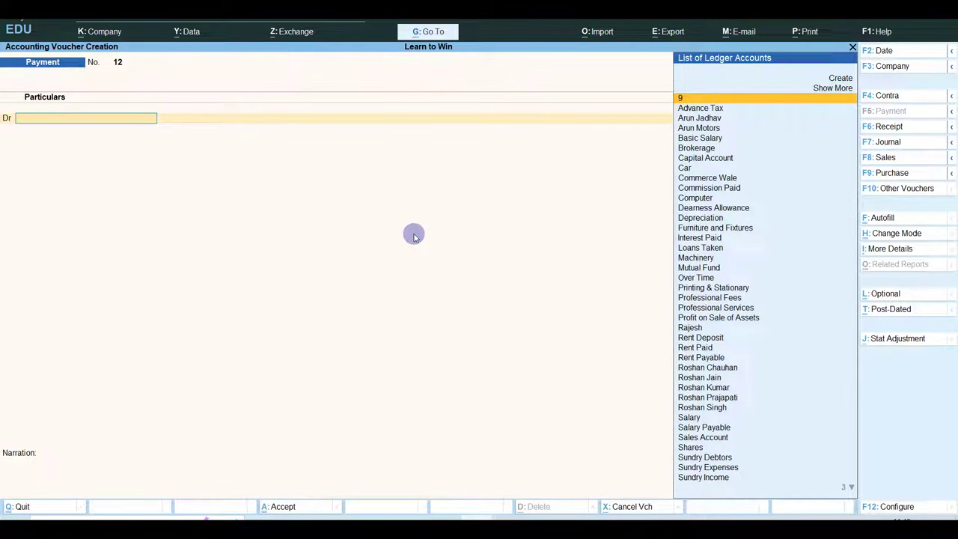
Debit Arun Motors 4,00,000 in the payment voucher, using an On Account bill reference.
type("Arun")
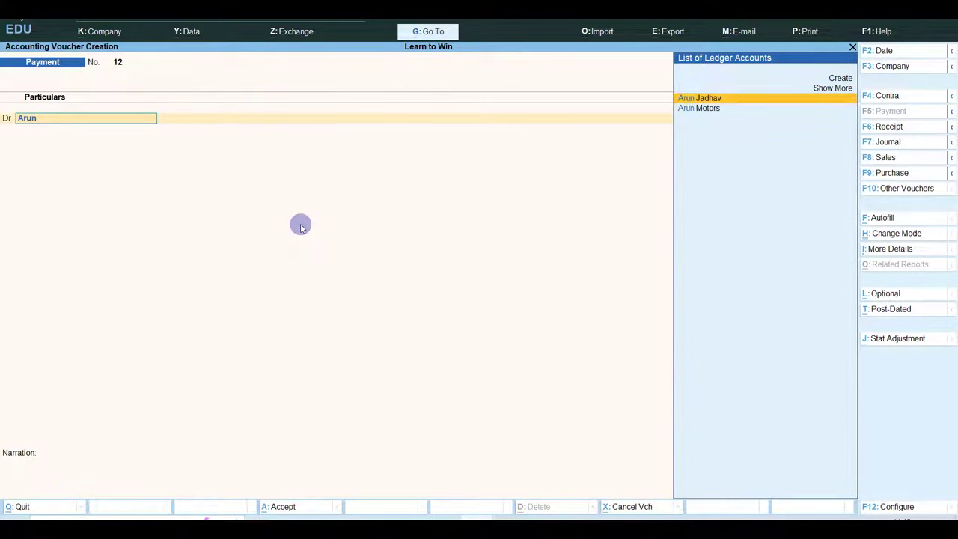
key("Down")
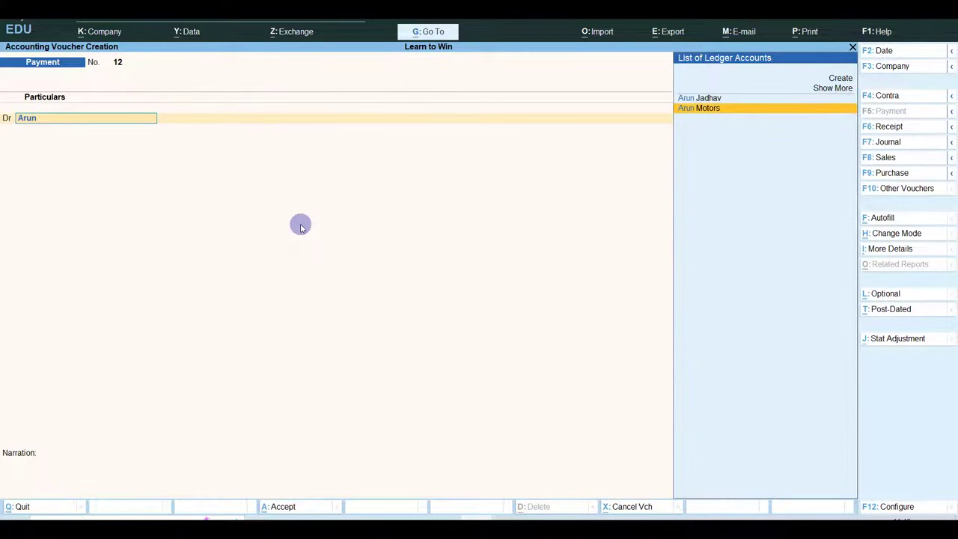
key("Return")
type("400000")
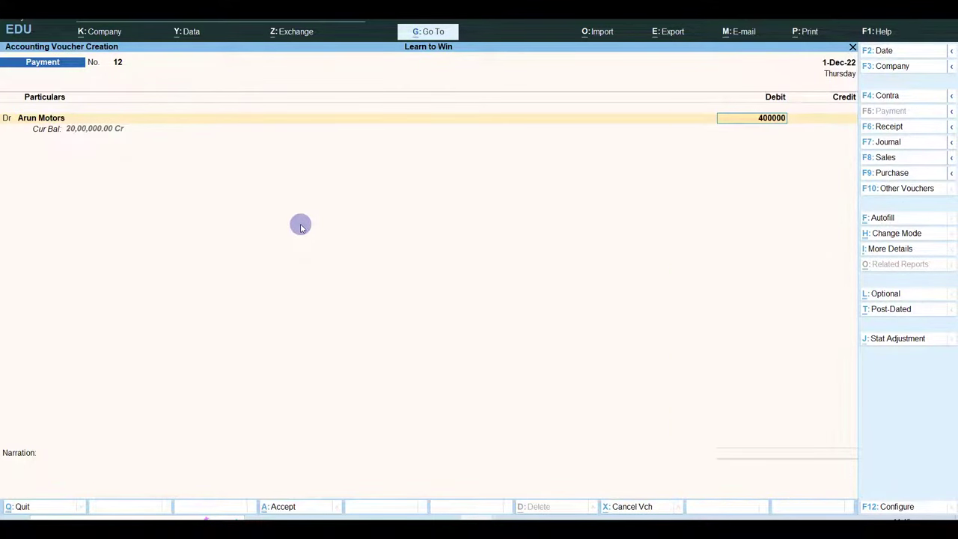
key("Return")
key("Return")
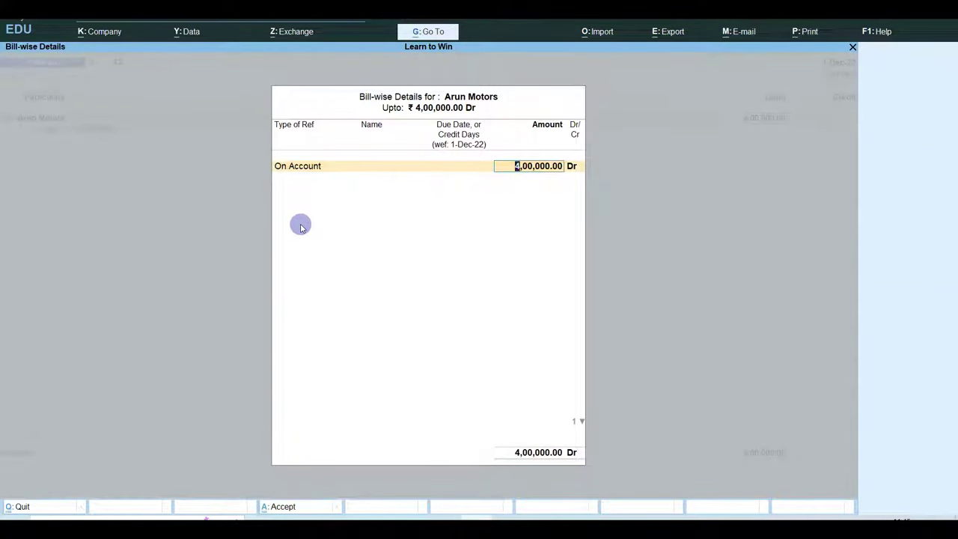
key("Return")
key("Return")
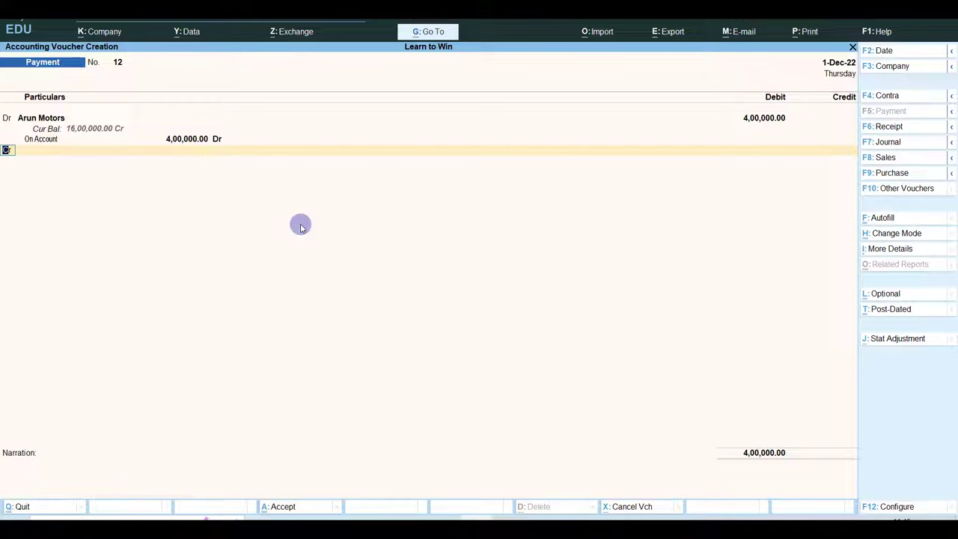
Credit Bank 4,00,000, save the payment voucher without a narration and return to the Gateway of Tally.
key("Return")
type("Ba")
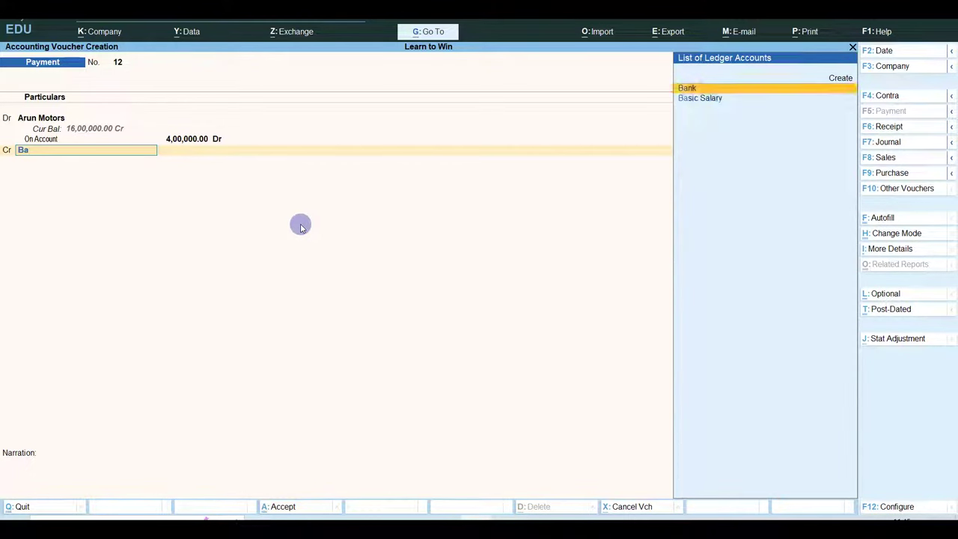
key("Return")
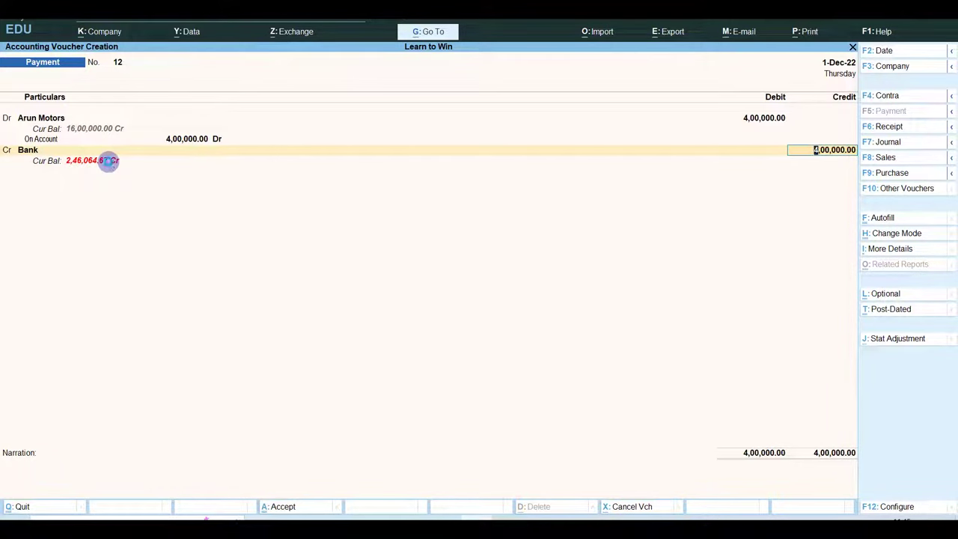
key("Return")
key("Return")
key("Return")
key("Return")
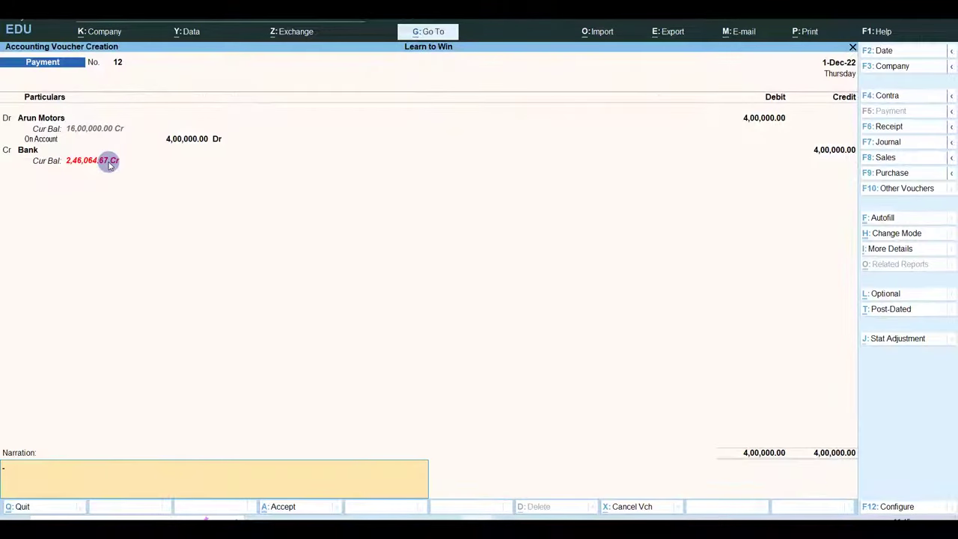
key("Return")
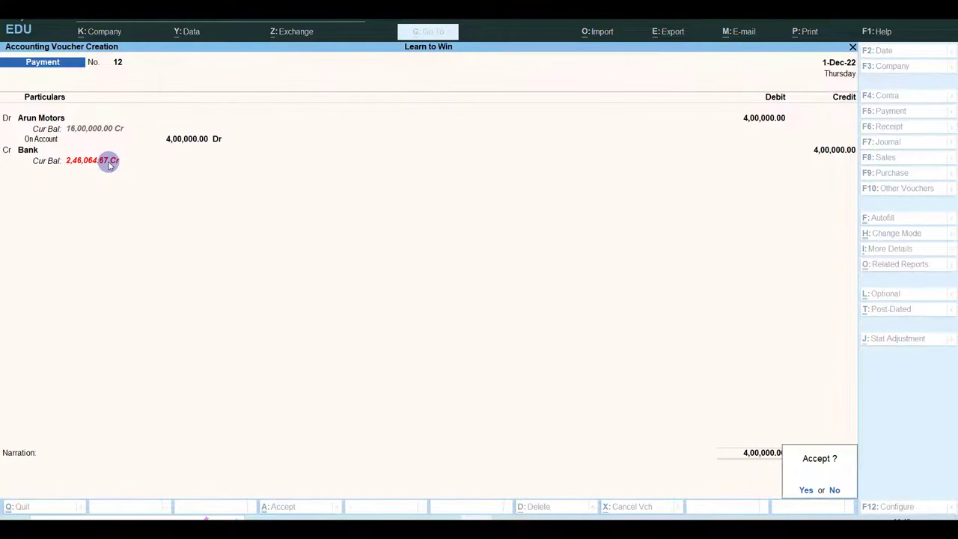
key("Return")
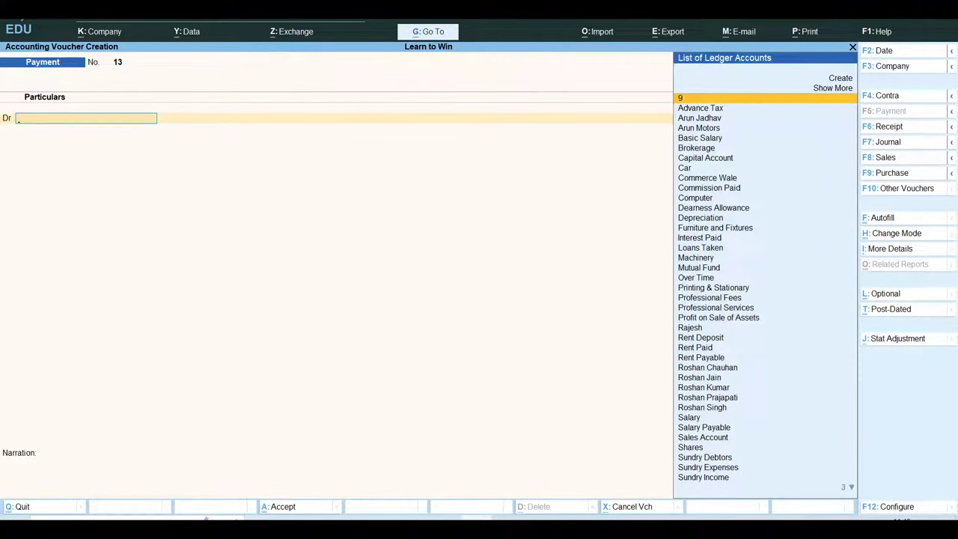
key("Escape")
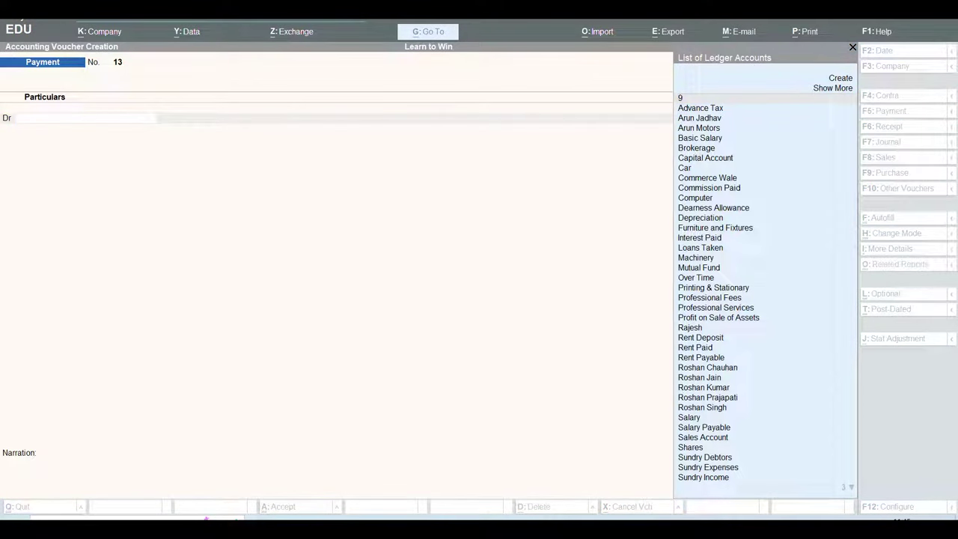
key("Escape")
key("Escape")
key("n")
Open the Balance Sheet and examine the Arun Motors balance under Current Liabilities, Sundry Creditors.
key("b")
key("Down")
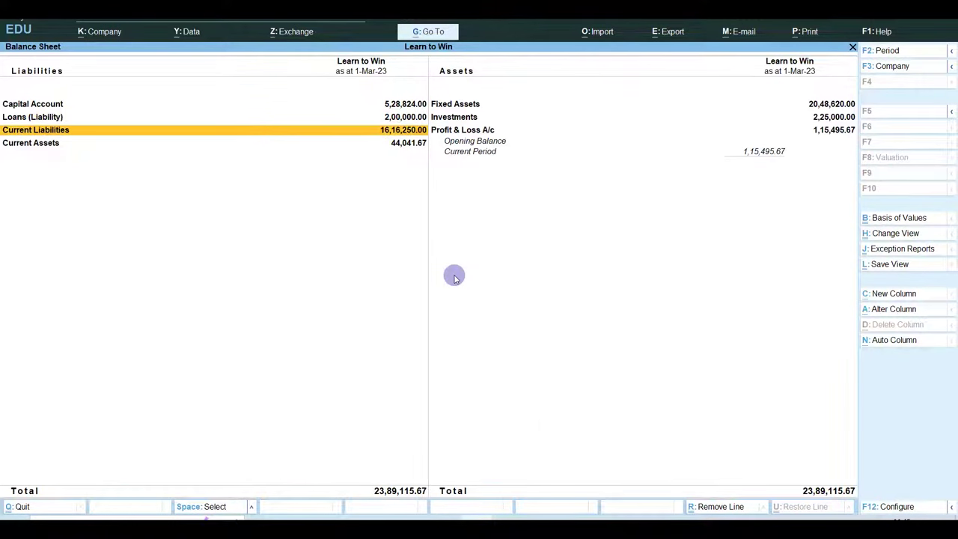
key("Return")
key("Down")
key("Down")
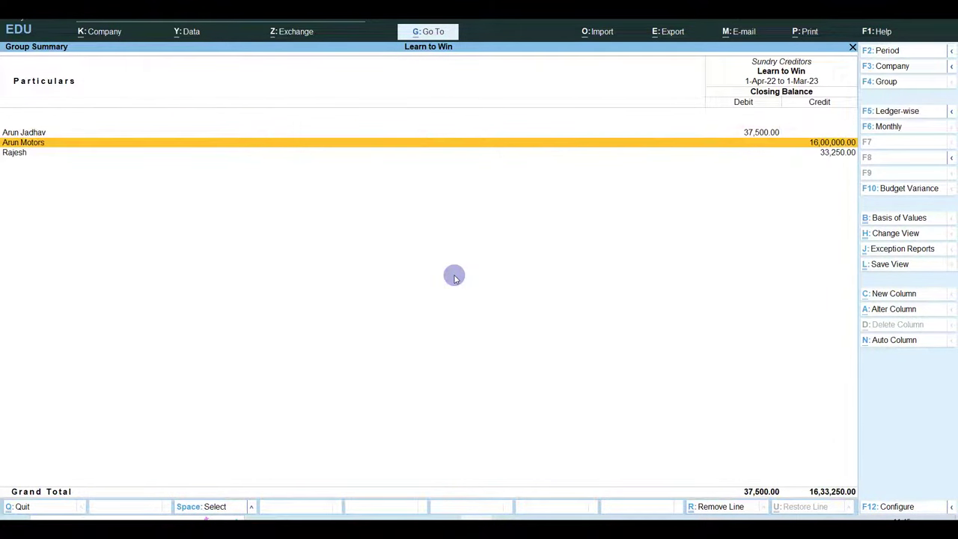
key("Escape")
key("Escape")
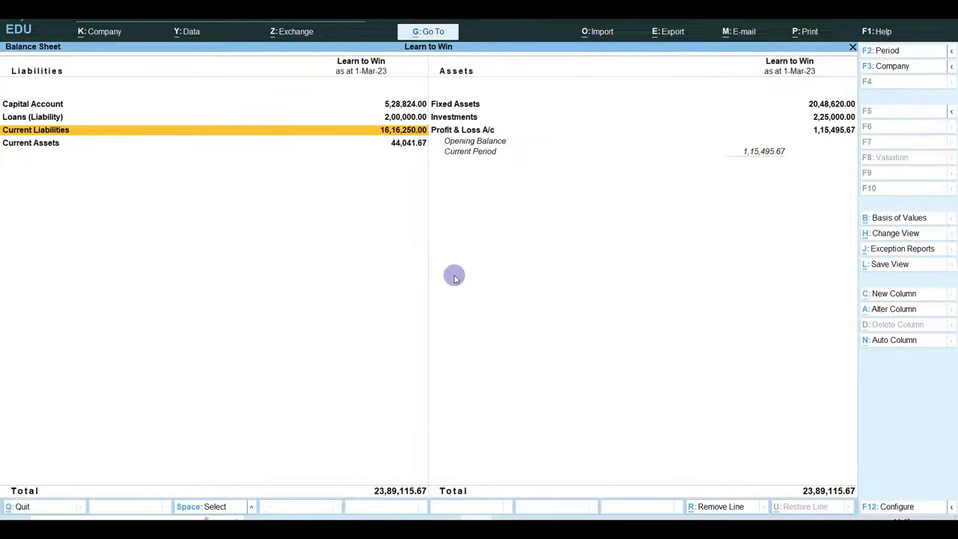
Examine Car under Fixed Assets in the Balance Sheet and return to the Gateway of Tally.
key("Right")
key("Up")
key("Up")
key("Return")
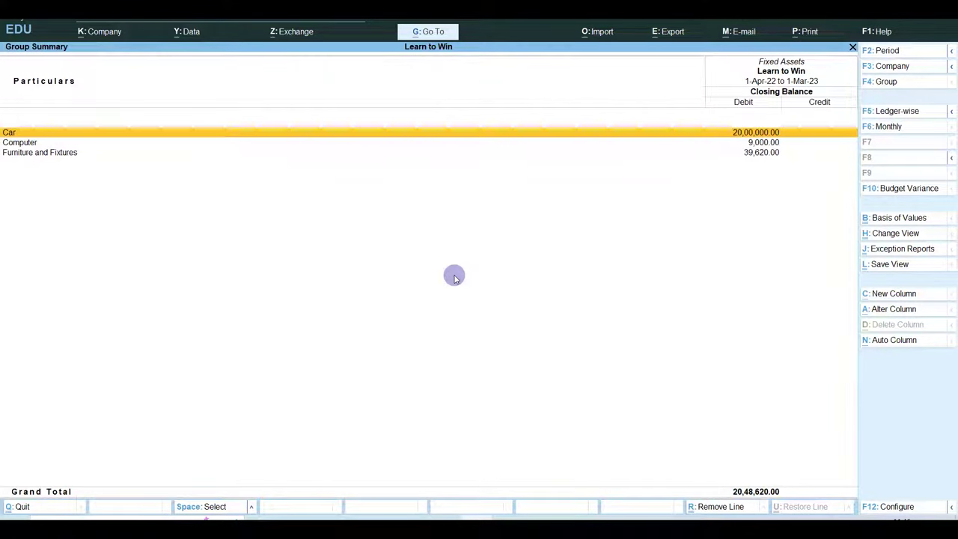
key("Escape")
key("Escape")
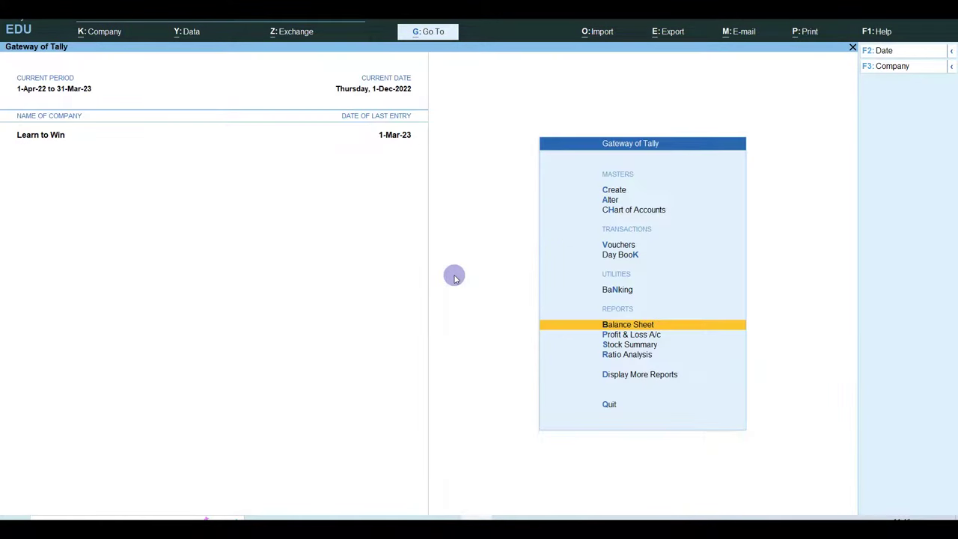
Open voucher entry and start a new Journal voucher.
key("Up")
key("Up")
key("Up")
key("Return")
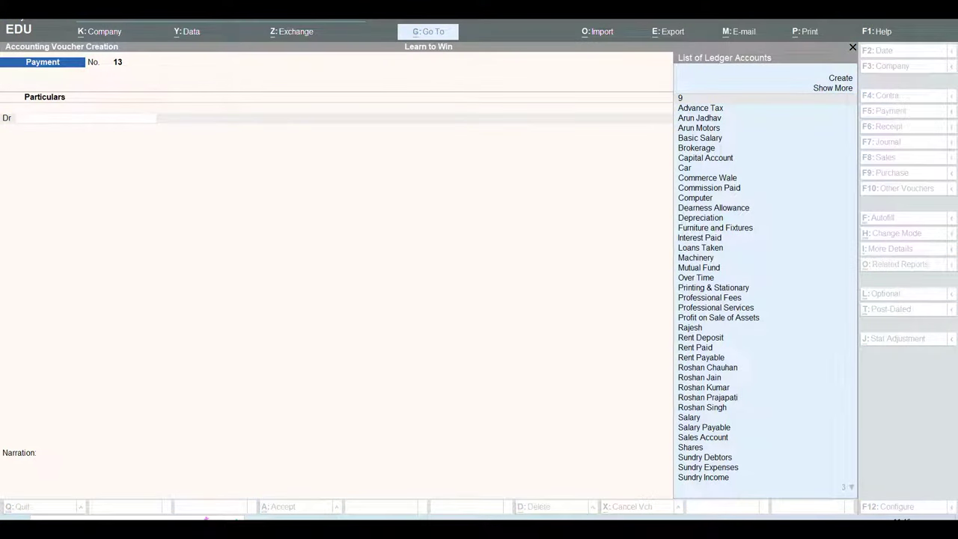
left_click(534, 118)
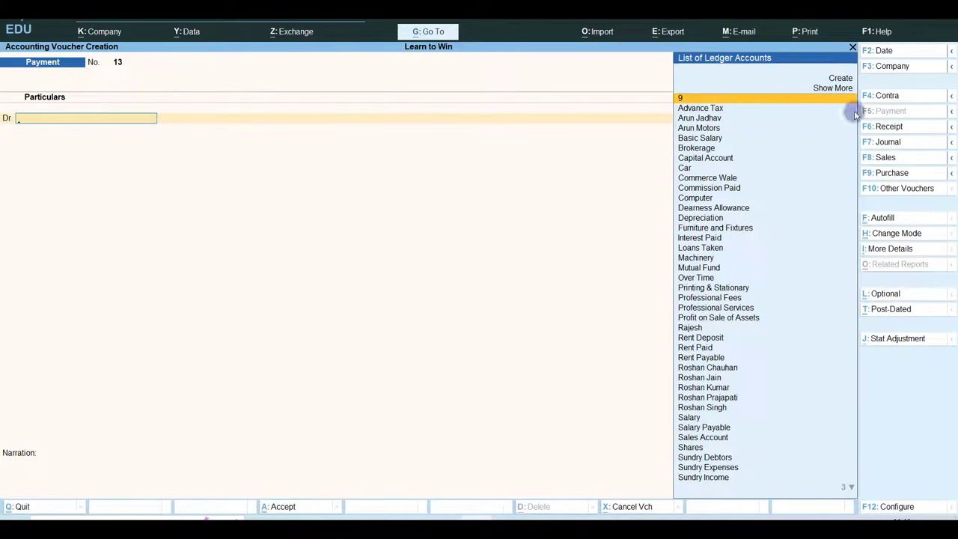
left_click(887, 142)
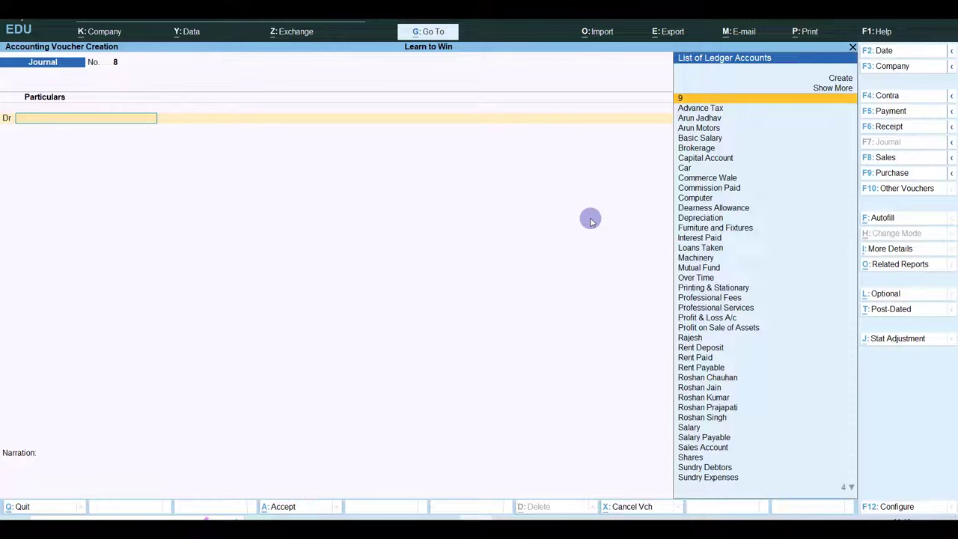
Debit Arun Motors 16,00,000 in the journal voucher, using an On Account bill reference.
type("Aru")
key("Down")
key("Down")
key("Return")
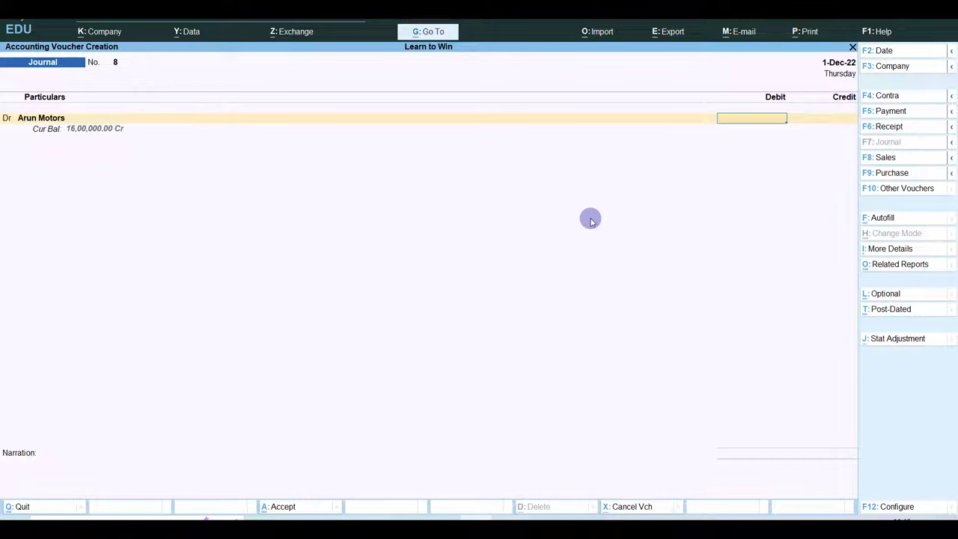
type("1600000")
key("Return")
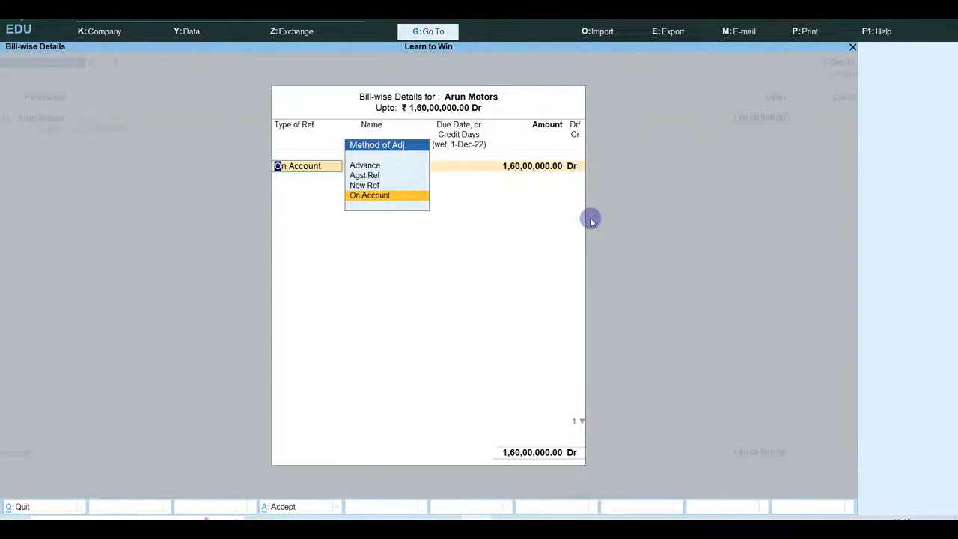
key("Return")
key("Return")
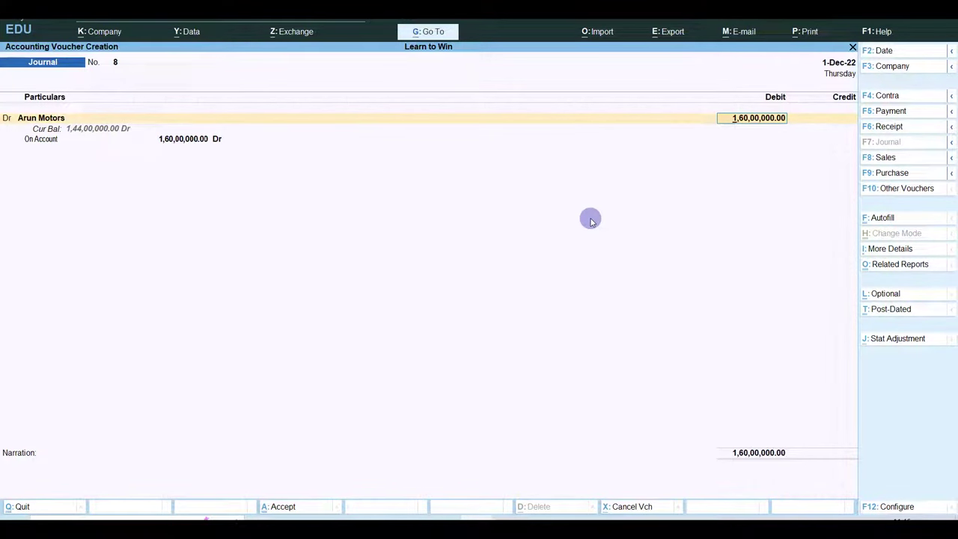
type("1600000")
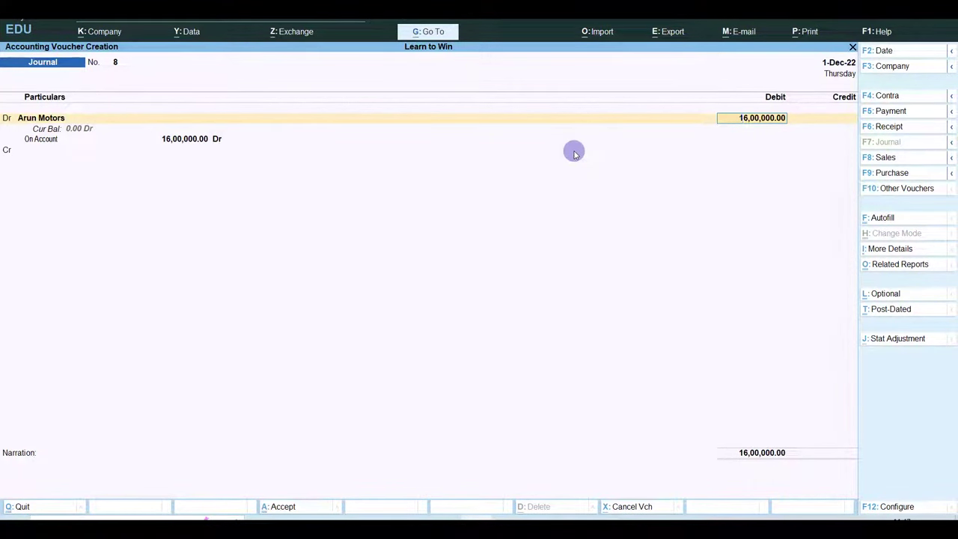
key("Return")
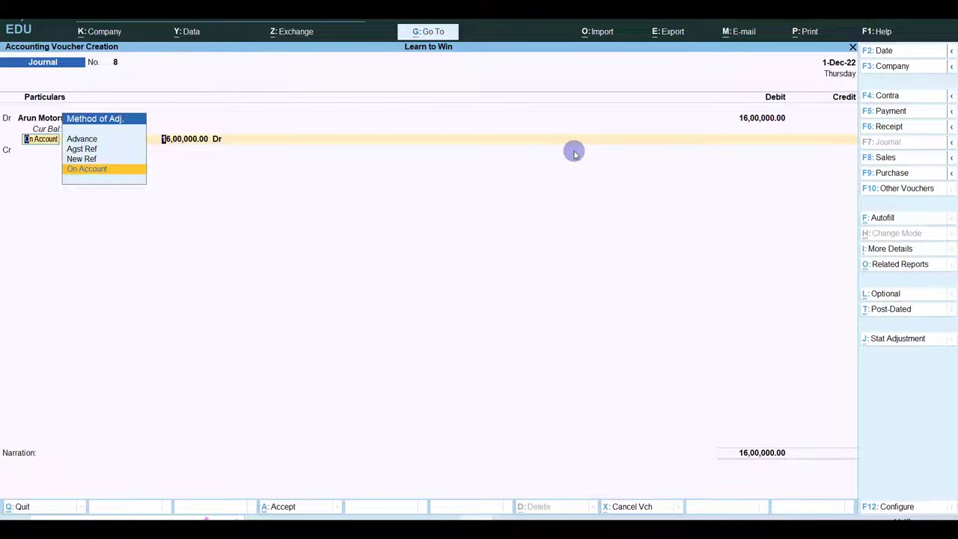
key("Return")
key("Return")
key("Return")
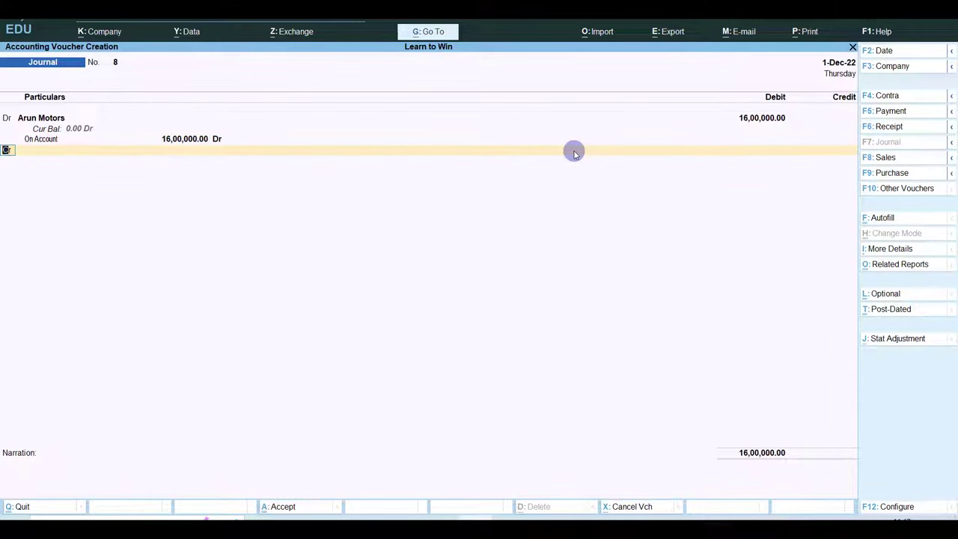
Create a Bank Loan ledger under the Secured Loans group for the journal's credit line, keeping the default statutory and mailing details.
key("Return")
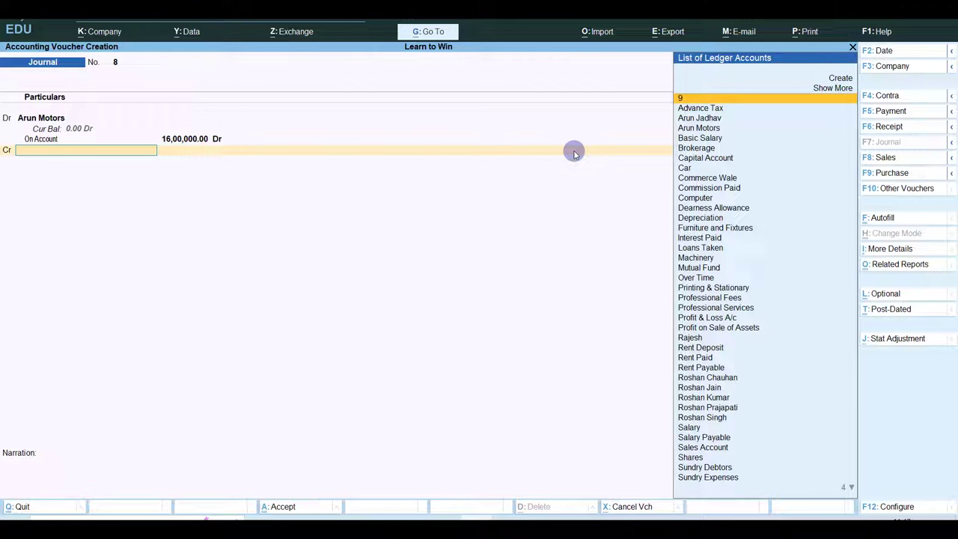
key("alt+c")
type("Bank")
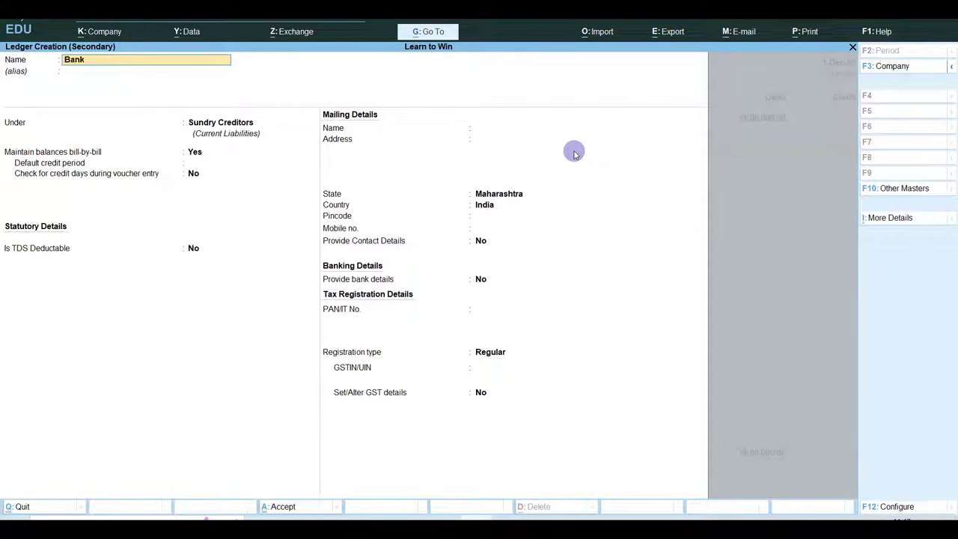
type(" Loan")
key("Return")
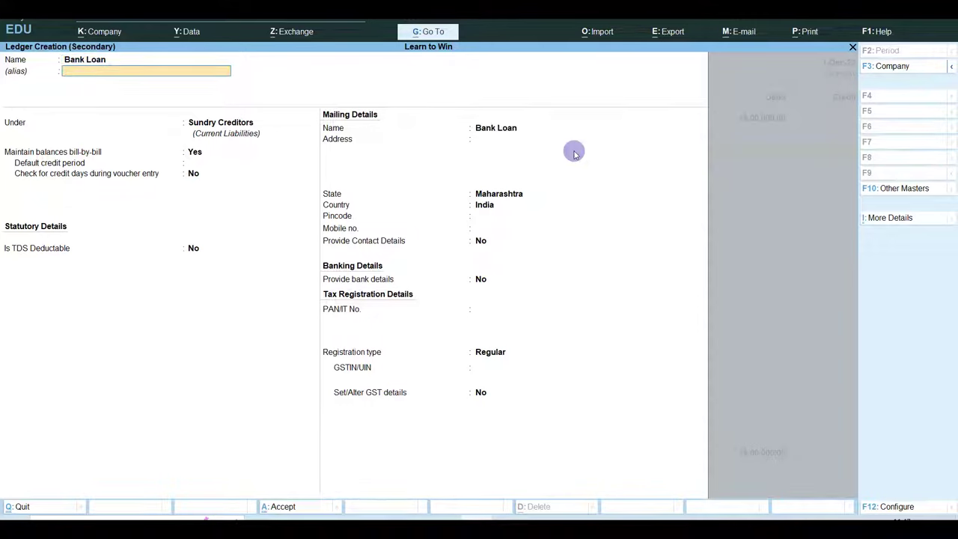
key("Return")
type("Loan")
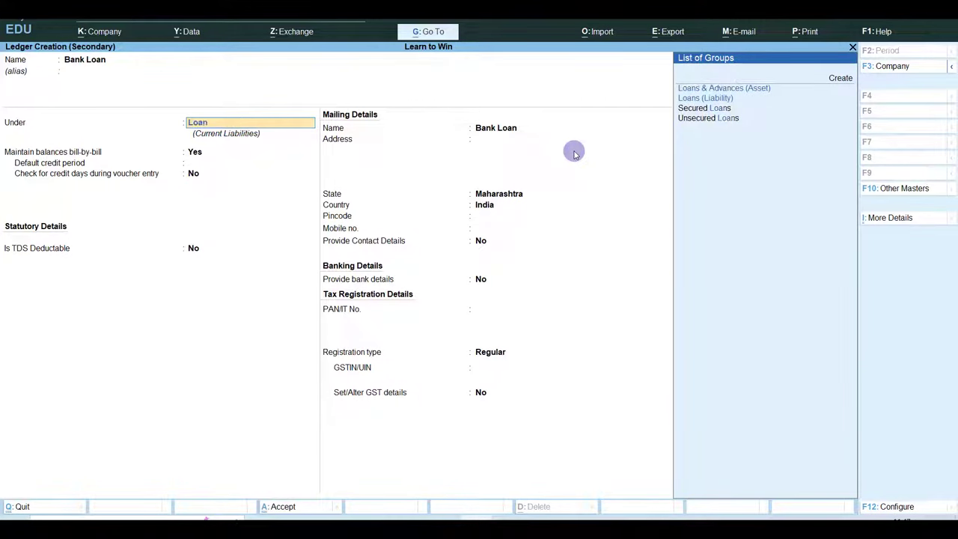
key("Down")
key("Down")
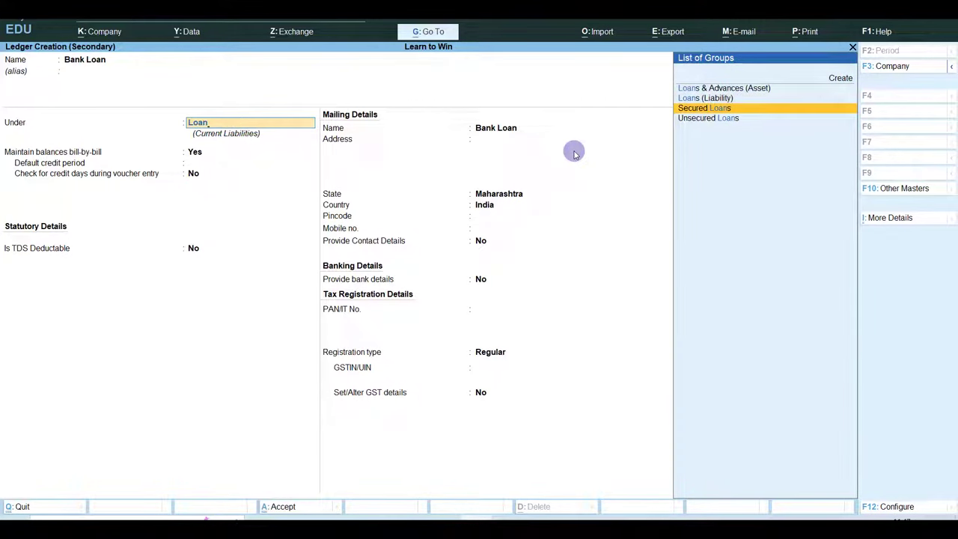
key("Return")
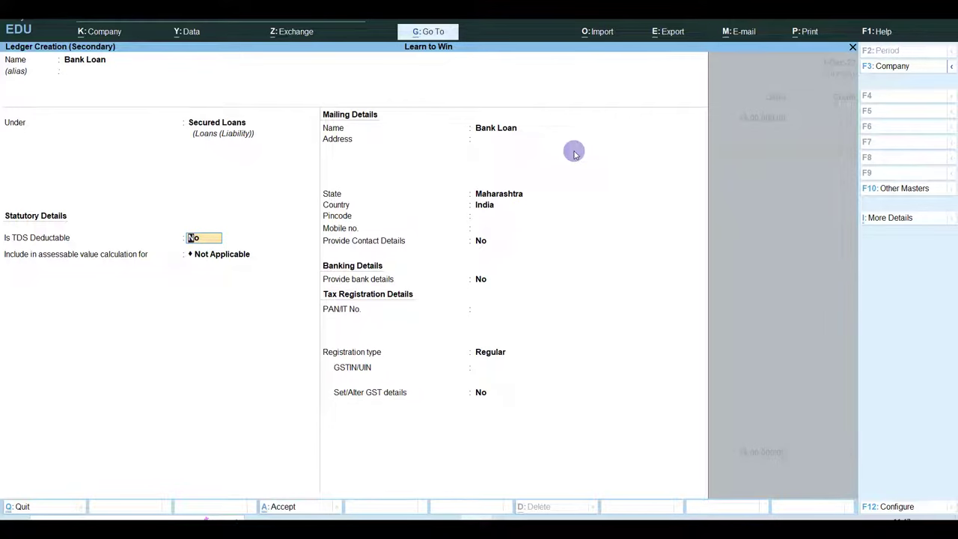
key("Return")
key("Return")
key("Return")
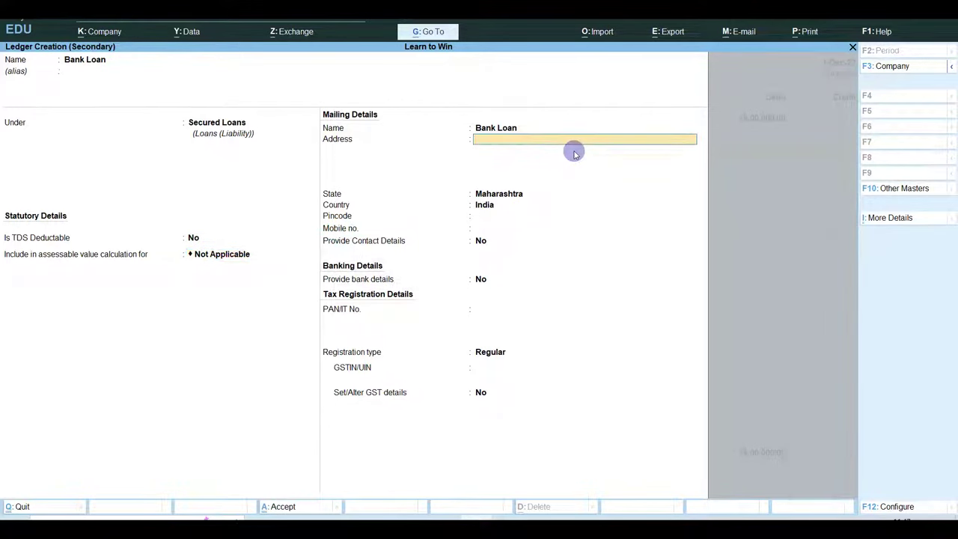
key("ctrl+a")
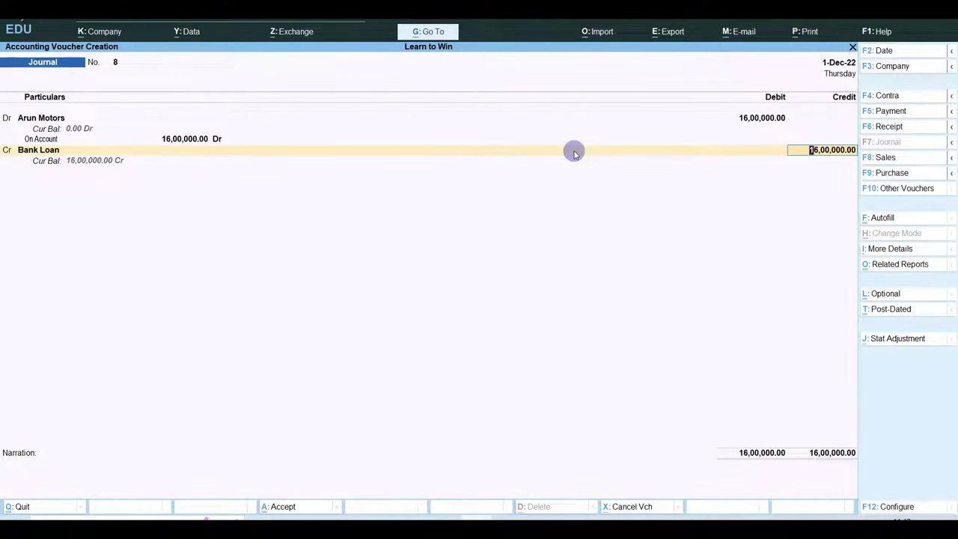
Credit Bank Loan 16,00,000 in the journal voucher, leave the narration empty and save the voucher.
key("Return")
key("Return")
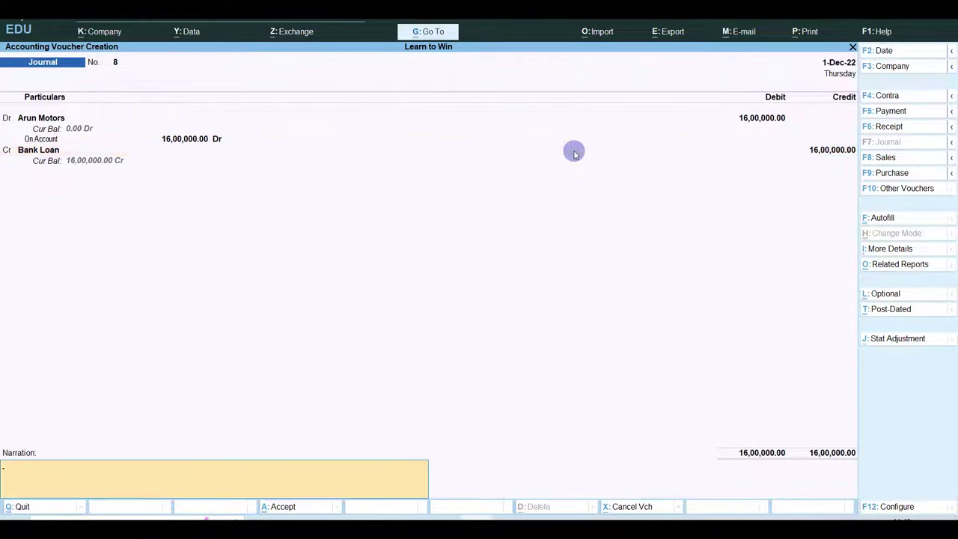
key("Return")
key("Return")
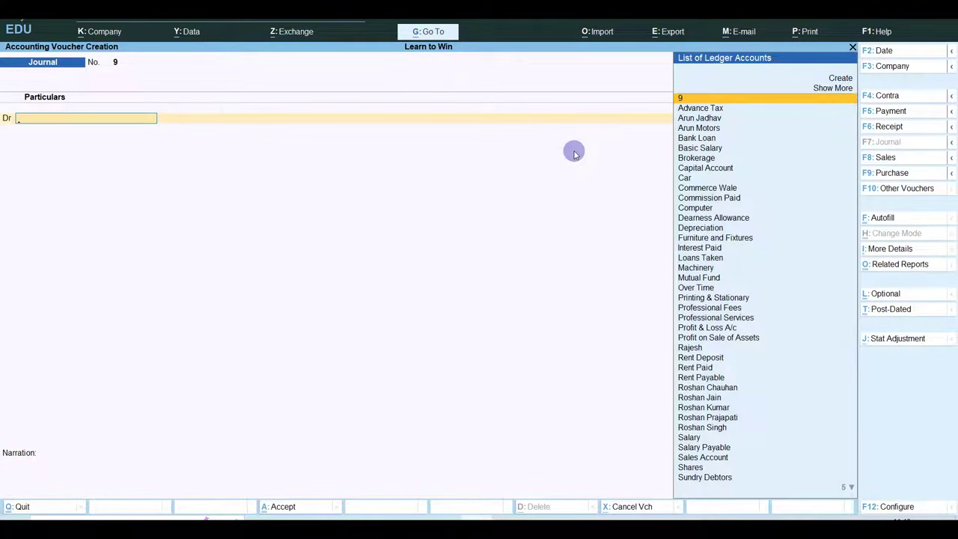
Open the Balance Sheet and check Sundry Creditors under Current Liabilities for the Arun Motors balance.
key("Escape")
key("Escape")
key("n")
key("b")
key("Down")
key("Down")
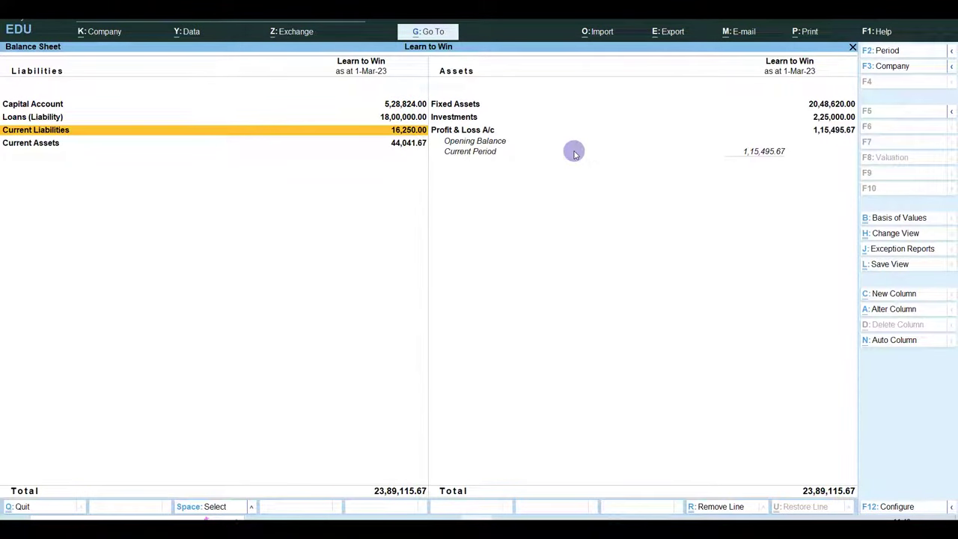
key("Return")
key("Down")
key("Return")
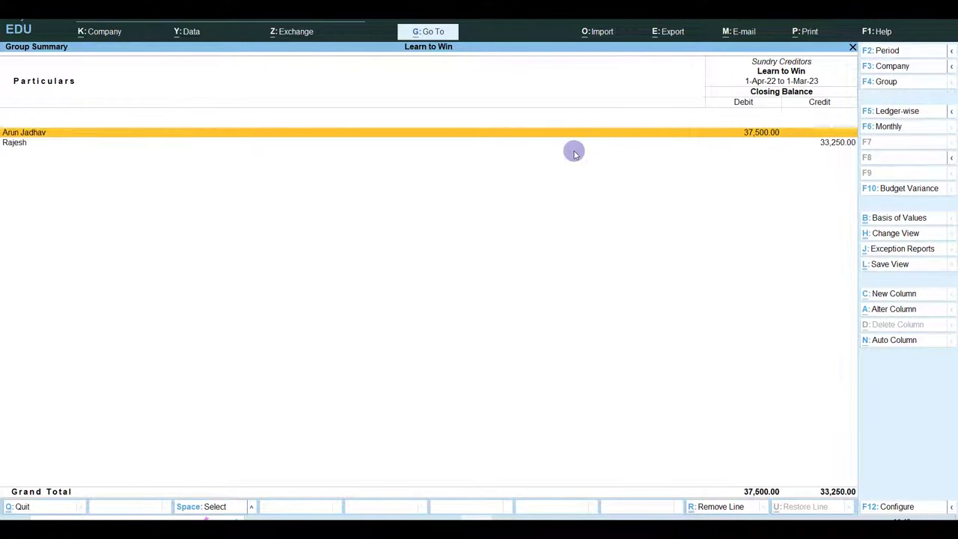
key("Down")
key("Up")
key("Down")
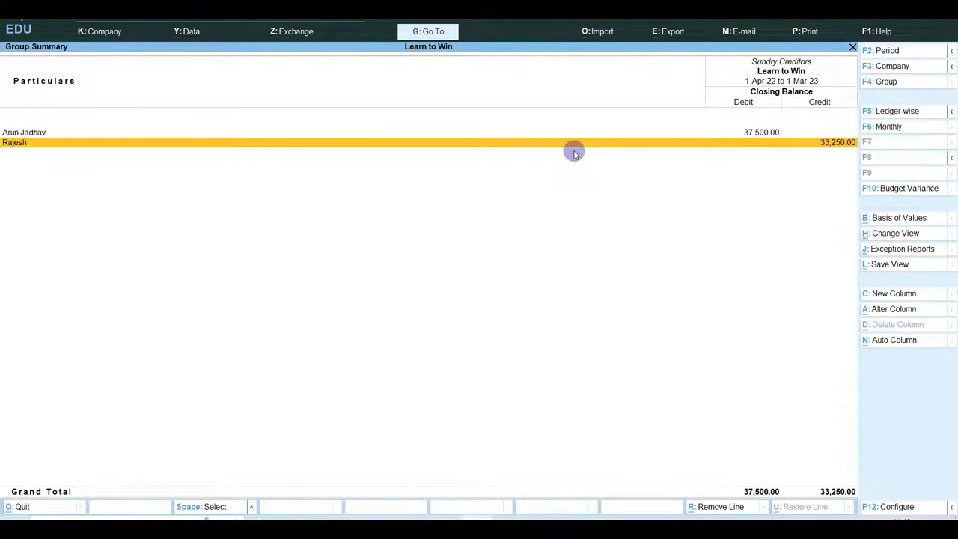
key("Escape")
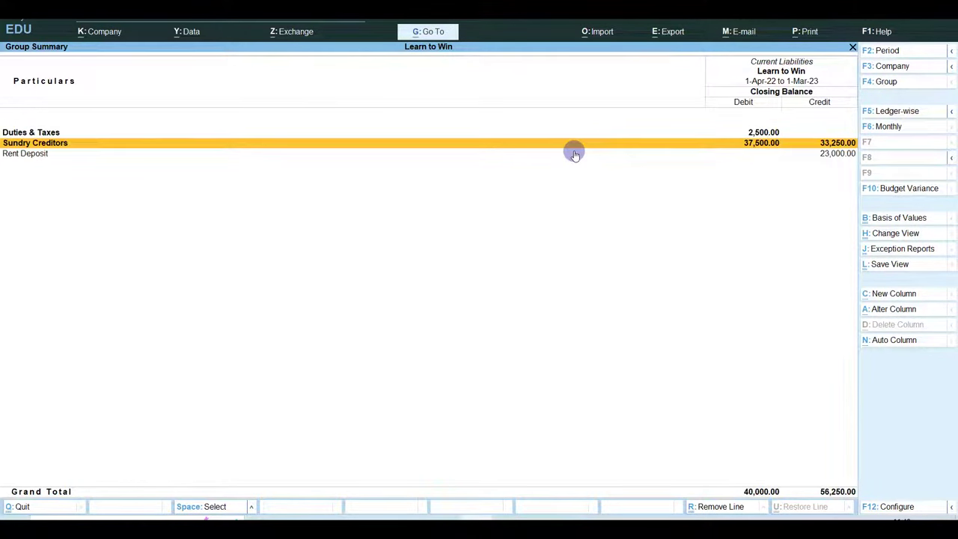
Examine the December vouchers of the Bank Loan ledger under Loans (Liability), Secured Loans in the Balance Sheet.
key("Escape")
key("Up")
key("Return")
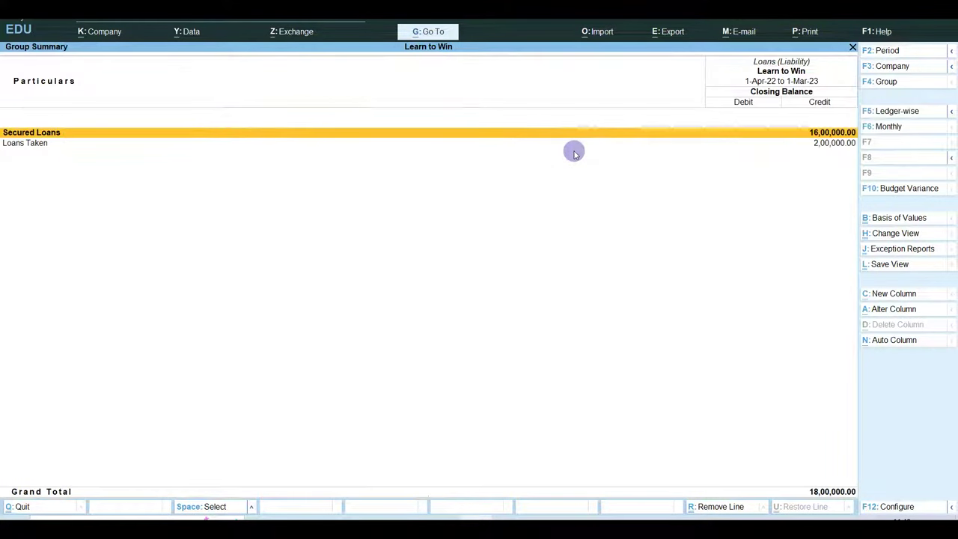
key("Return")
key("Return")
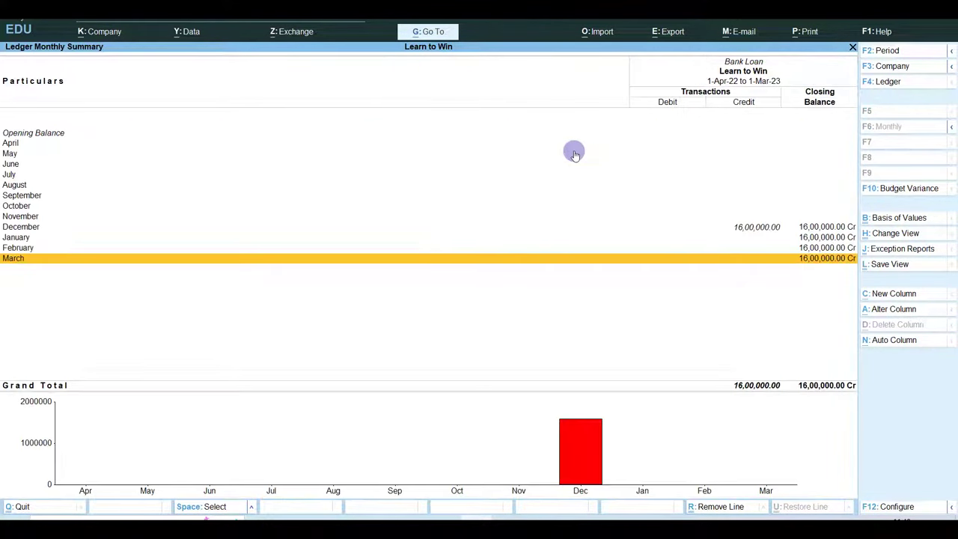
key("Up")
key("Up")
key("Up")
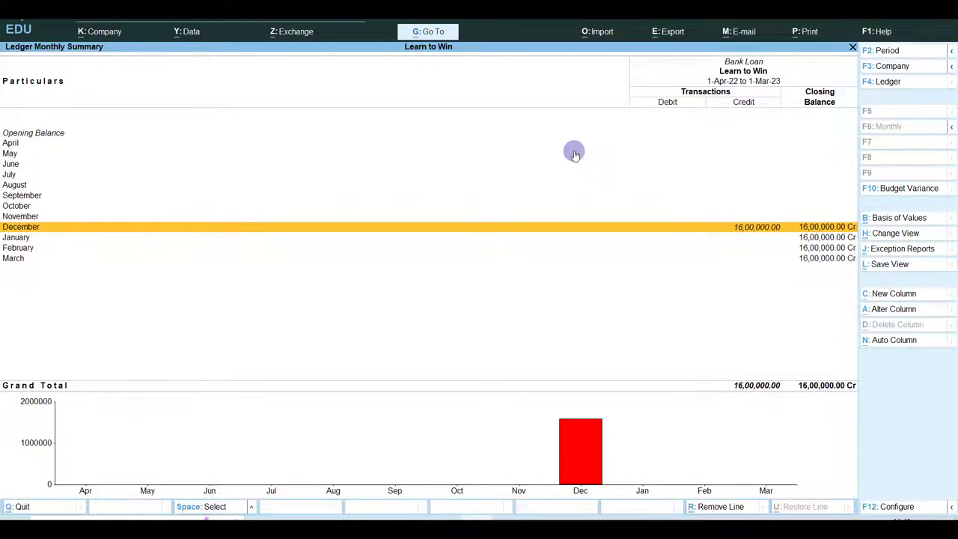
key("Return")
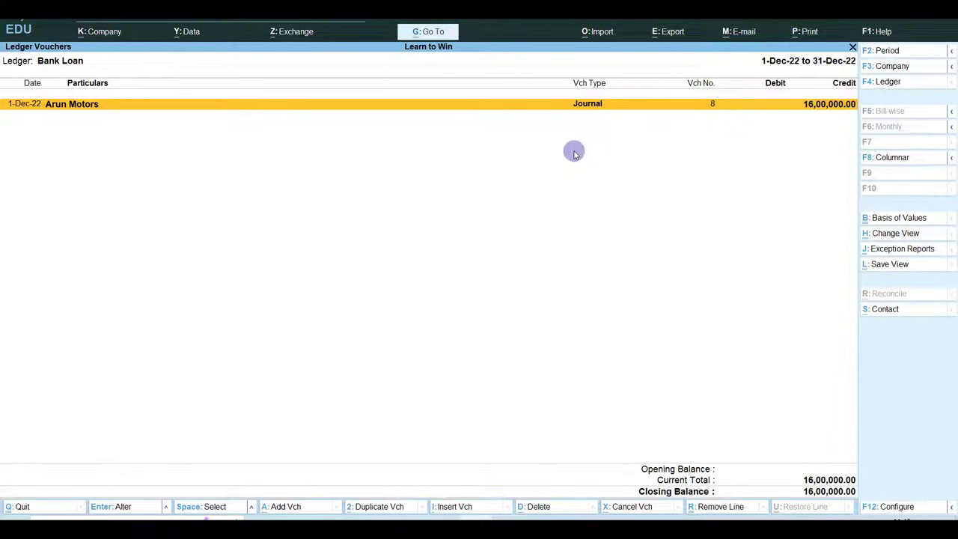
Add a Payment voucher from the Bank Loan ledger's voucher list, with Bank Loan as the debit account.
key("alt")
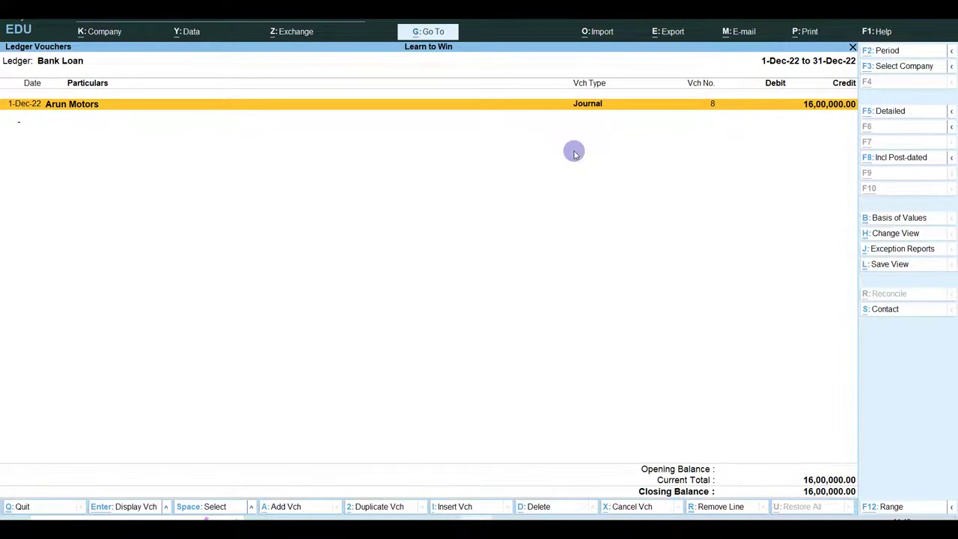
key("alt+a")
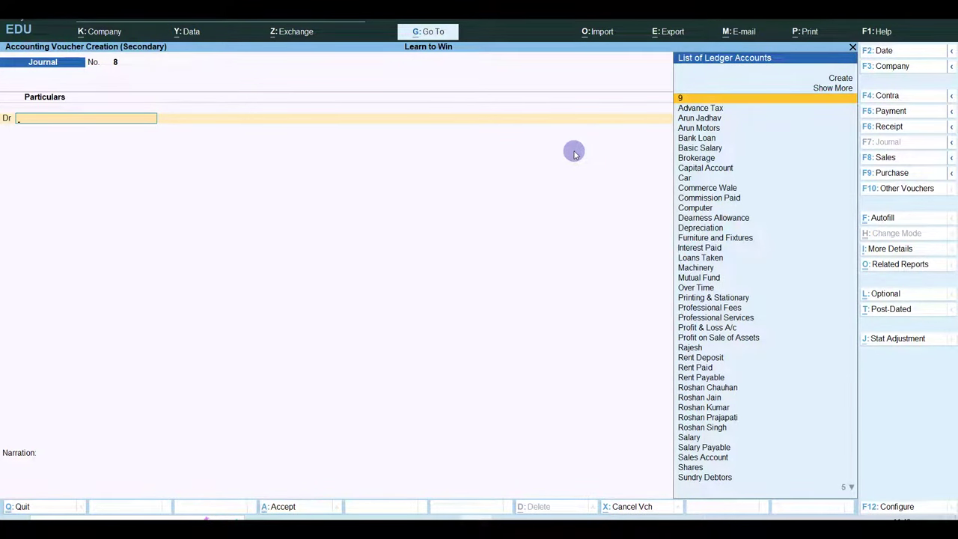
key("F5")
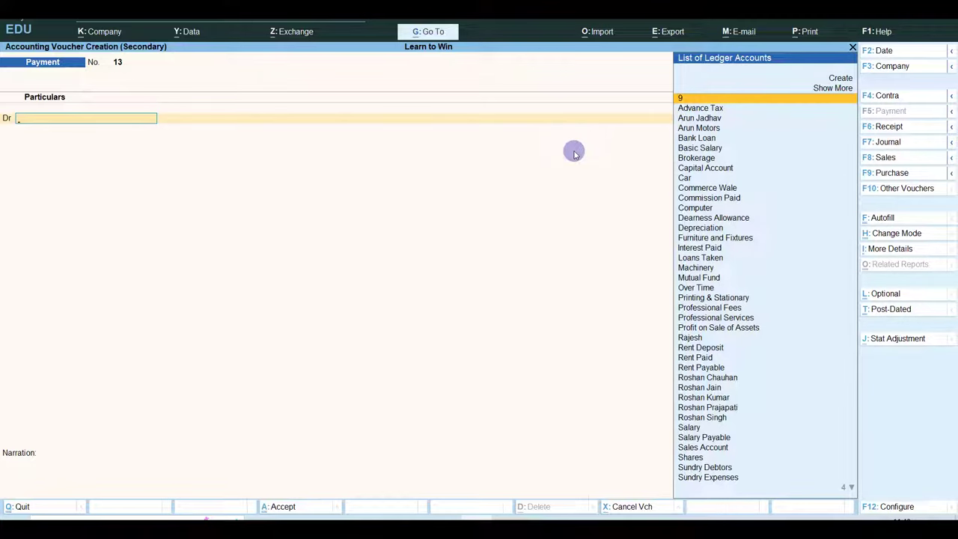
type("bank")
key("Return")
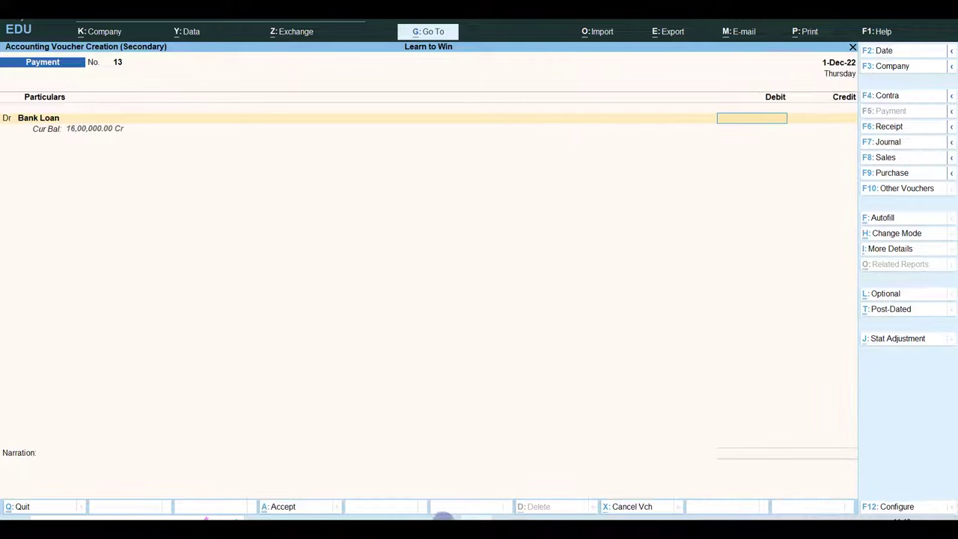
Look up the December EMI in the Excel loan sheet and debit Bank Loan 32,000 in the Tally payment voucher.
left_click(446, 529)
left_click(285, 281)
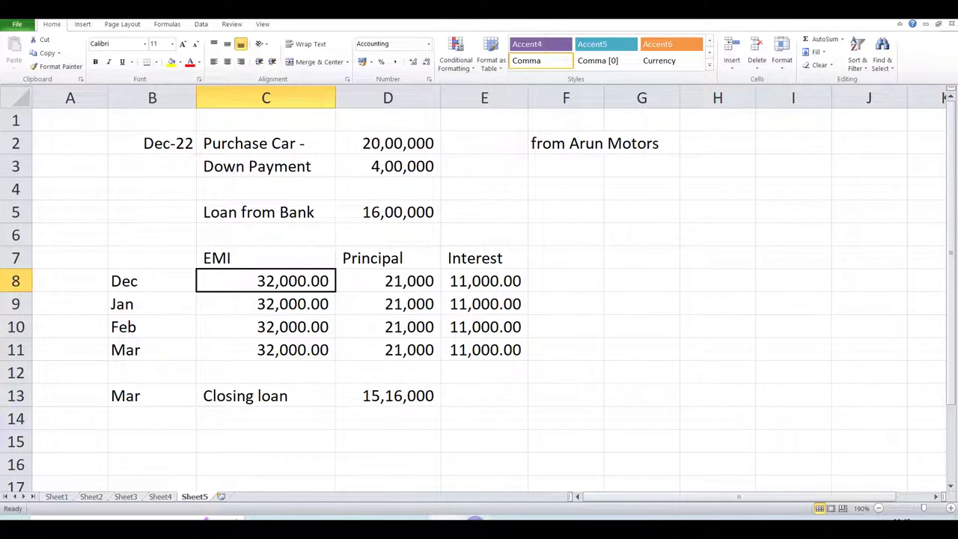
left_click(485, 528)
type("32000")
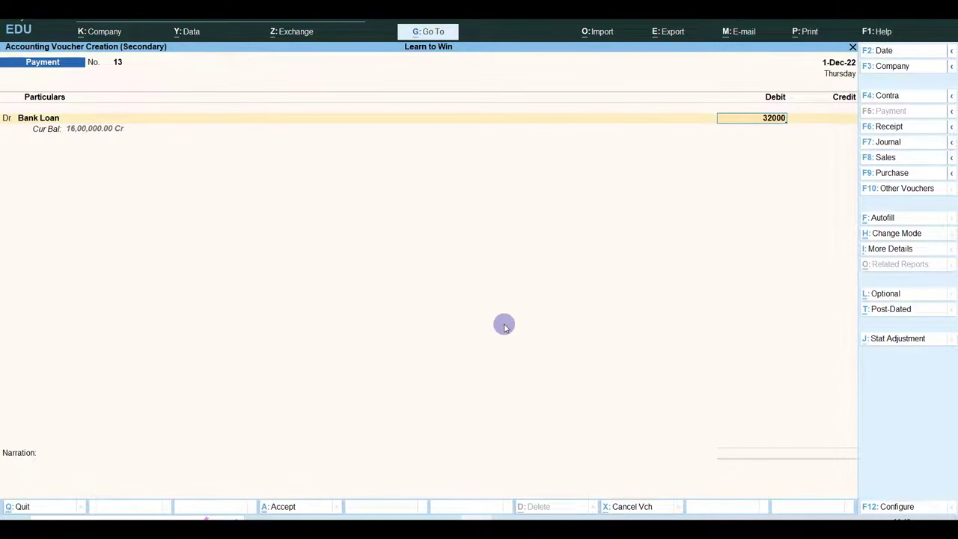
key("Return")
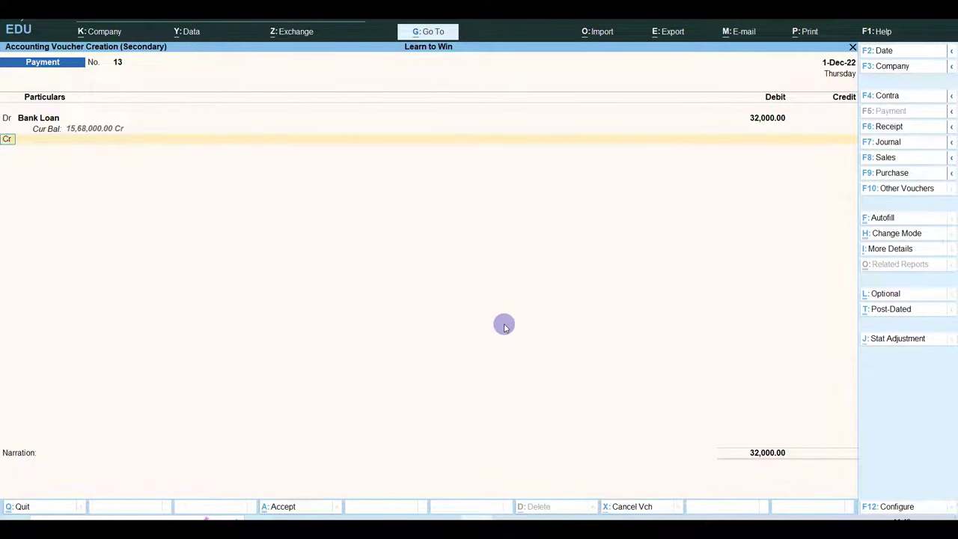
Credit Bank 32,000 with the default Cheque bank allocation and save the payment voucher.
key("Return")
type("Bank")
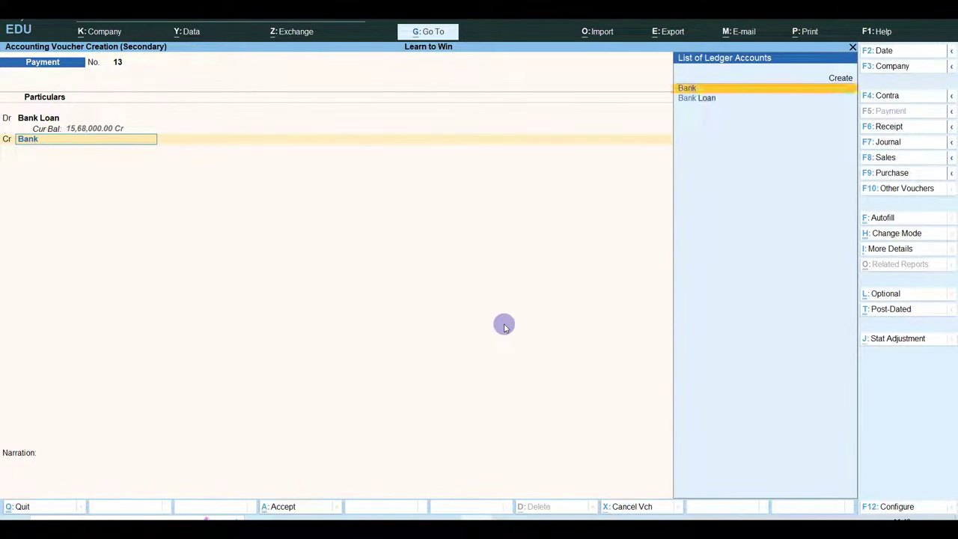
key("Return")
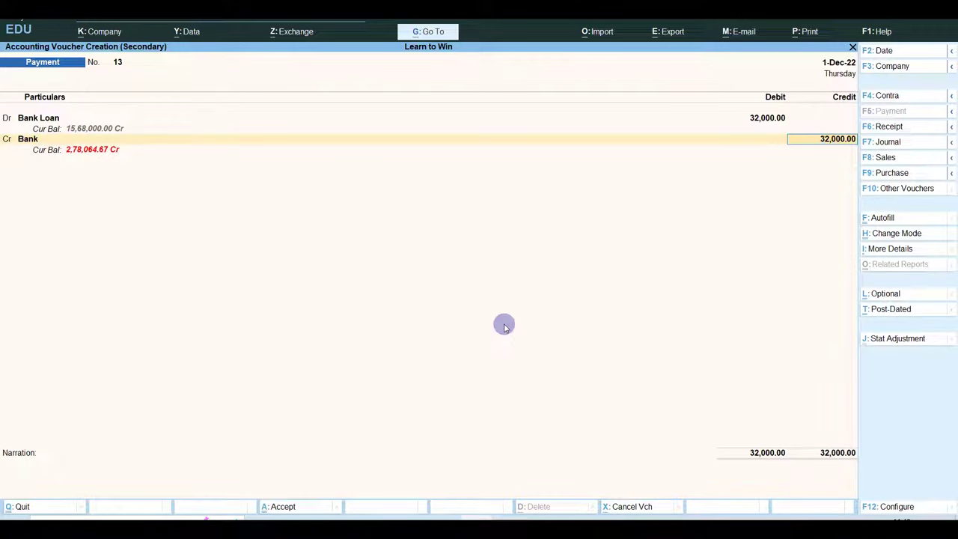
key("Return")
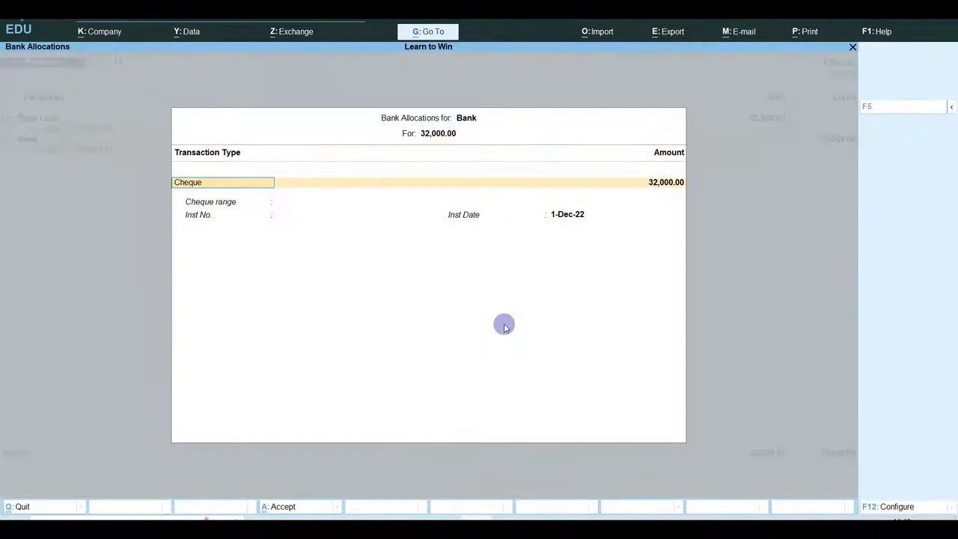
key("Return")
key("Return")
key("Return")
key("Return")
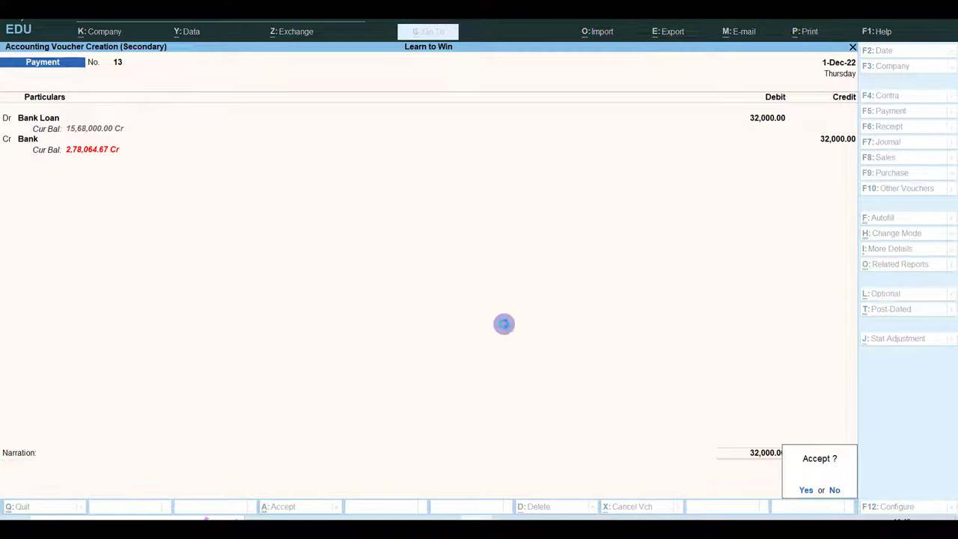
key("Return")
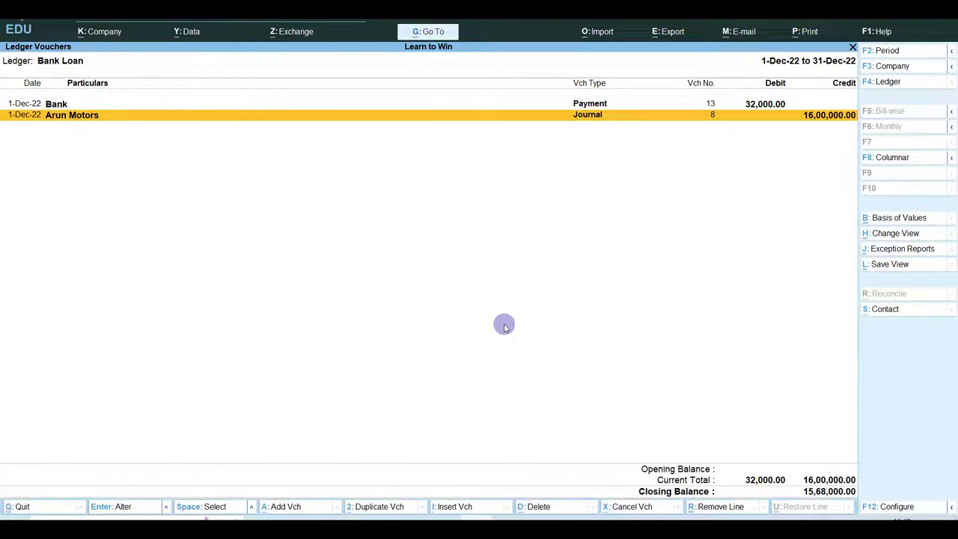
Highlight the new EMI payment in the Bank Loan ledger, and review the December to March EMI amounts in the Excel sheet.
key("Up")
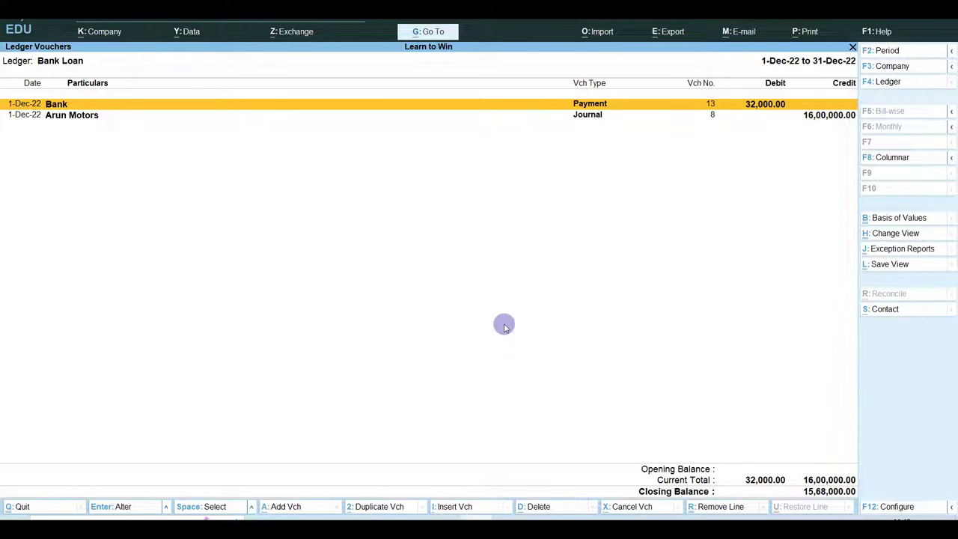
key("alt+Tab")
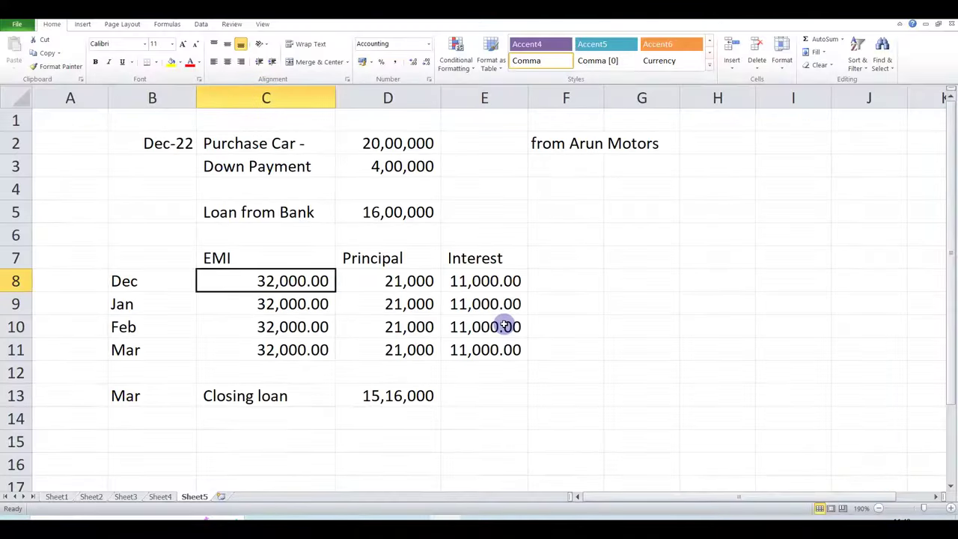
key("shift+Down")
key("shift+Down")
key("shift+Down")
key("shift+Down")
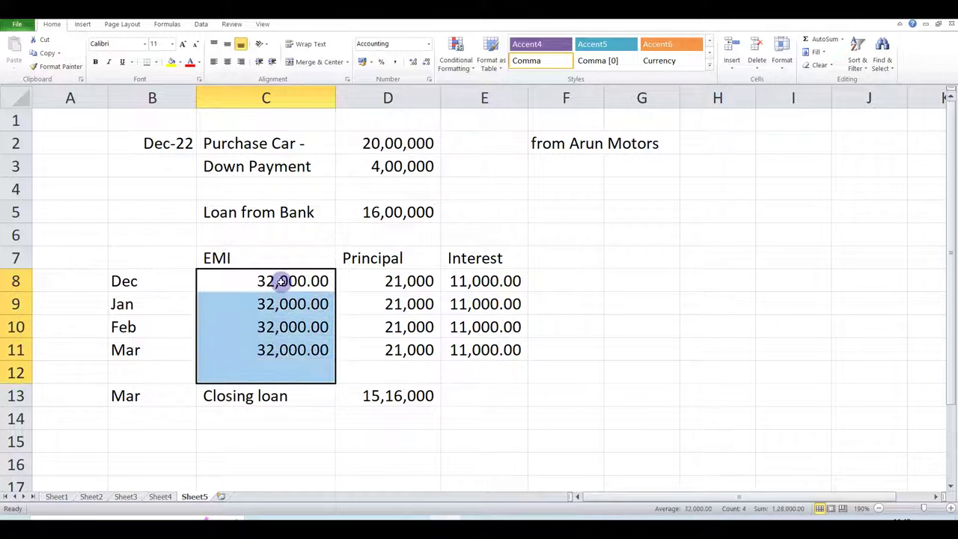
Review the December to March amounts in the Interest column of the loan schedule.
key("Up")
key("Down")
key("Right")
key("Right")
key("shift+Down")
key("shift+Down")
key("shift+Down")
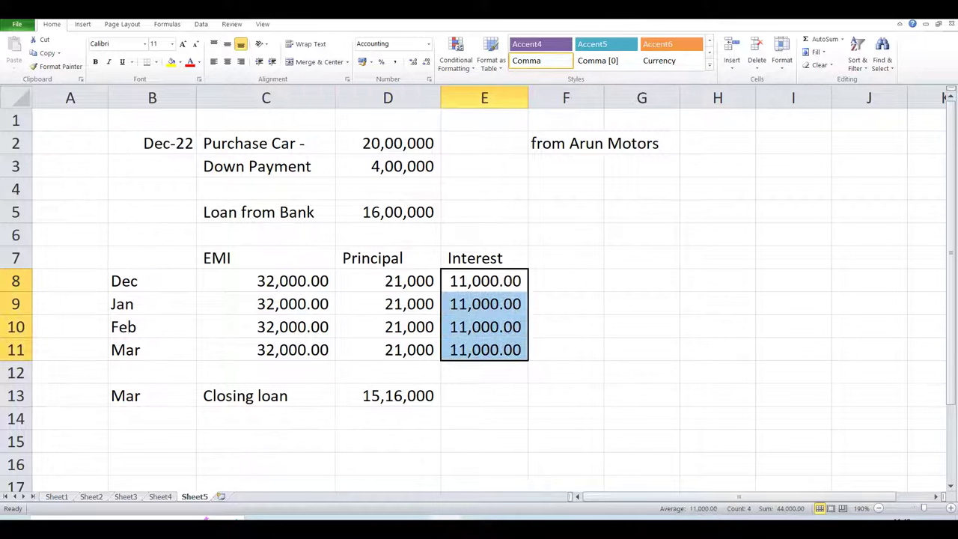
key("alt+Tab")
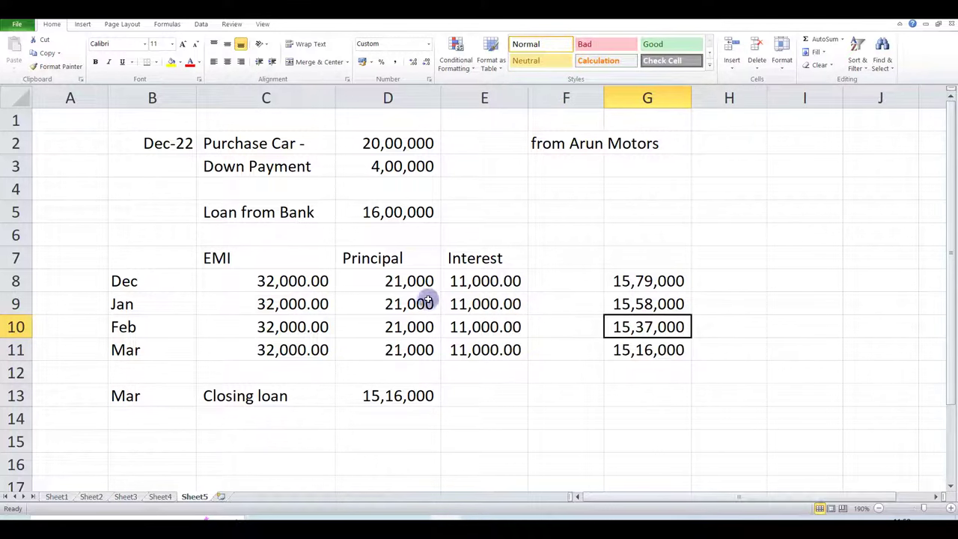
Review the December principal and interest, the bank loan amount, and the December outstanding balance in the Excel loan sheet.
left_click(413, 281)
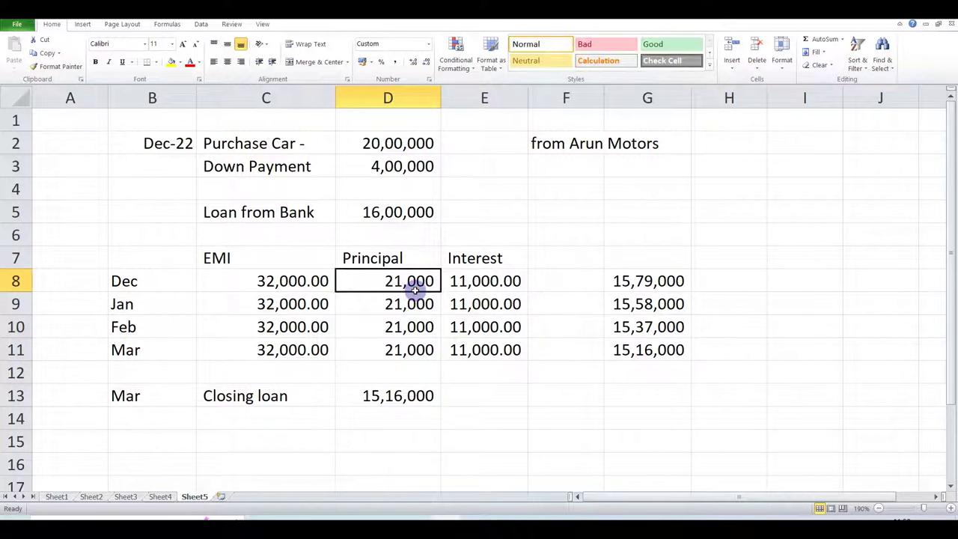
left_click(459, 283)
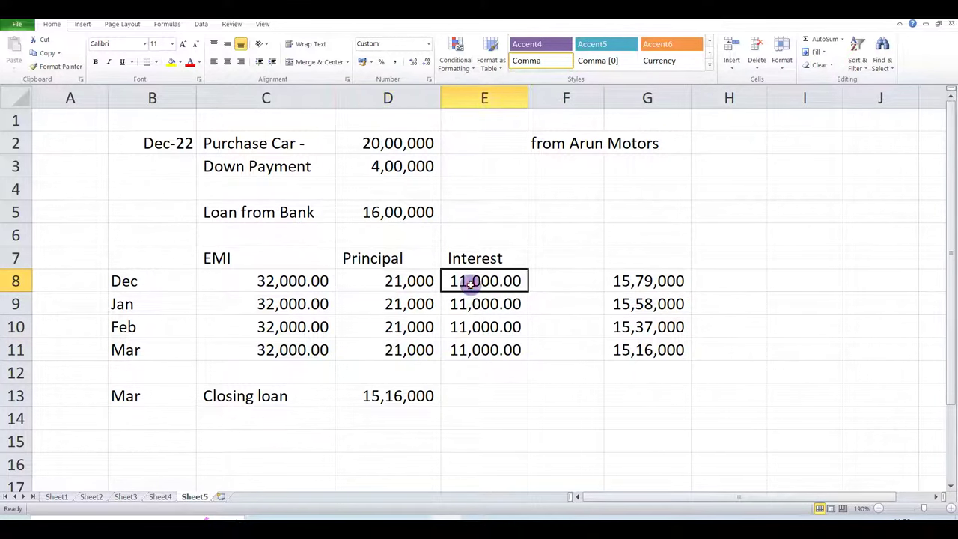
left_click(378, 285)
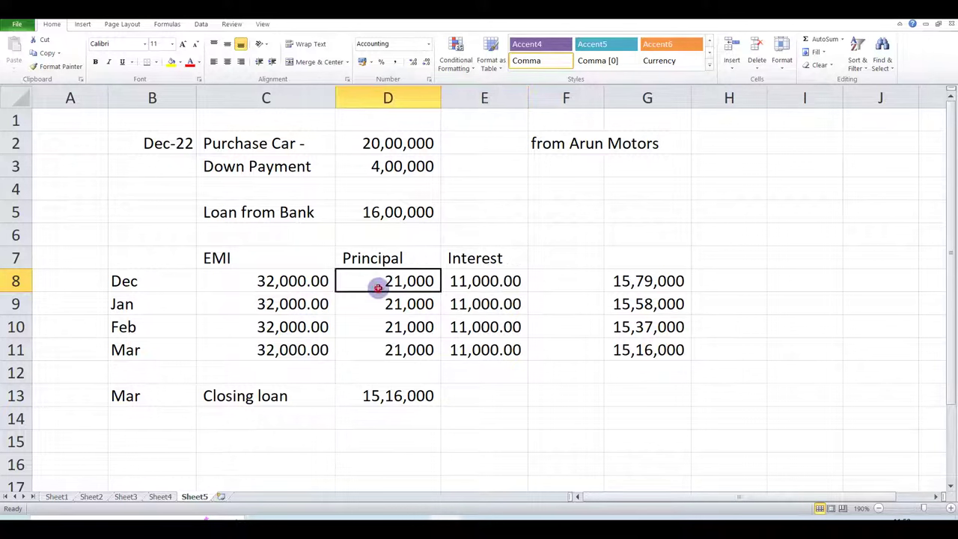
left_click(382, 207)
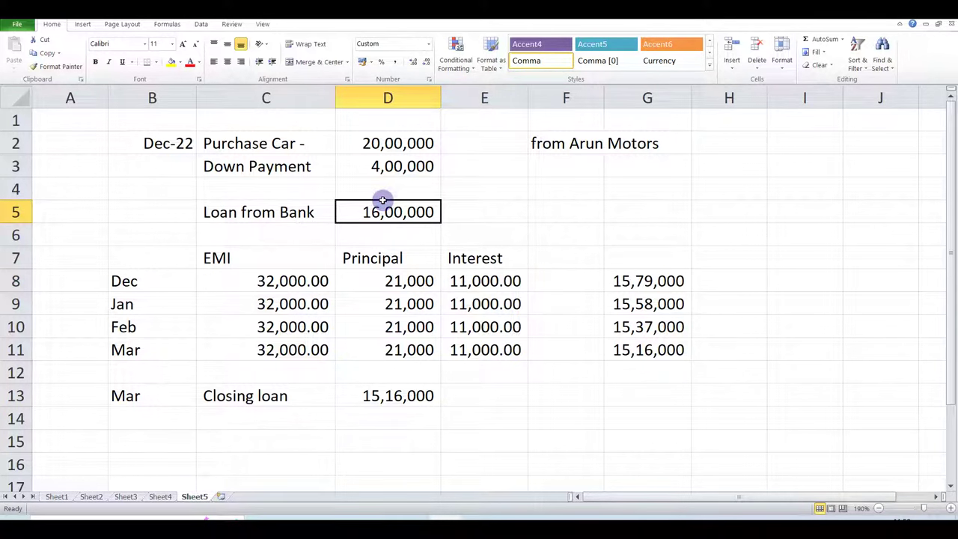
left_click(393, 281)
left_click(648, 283)
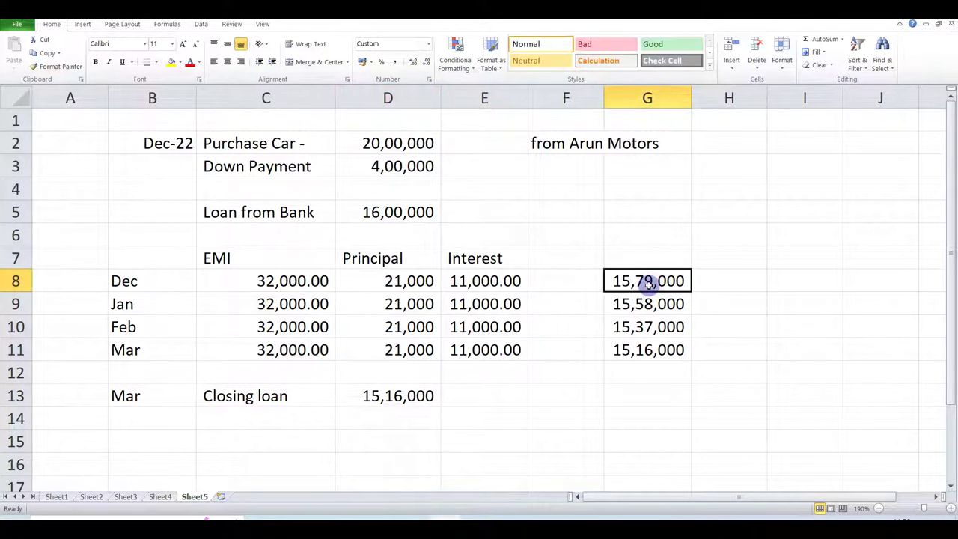
Switch to Tally, open the December EMI payment from the Bank Loan ledger and set the Bank Loan debit to 21,000.
key("alt+Tab")
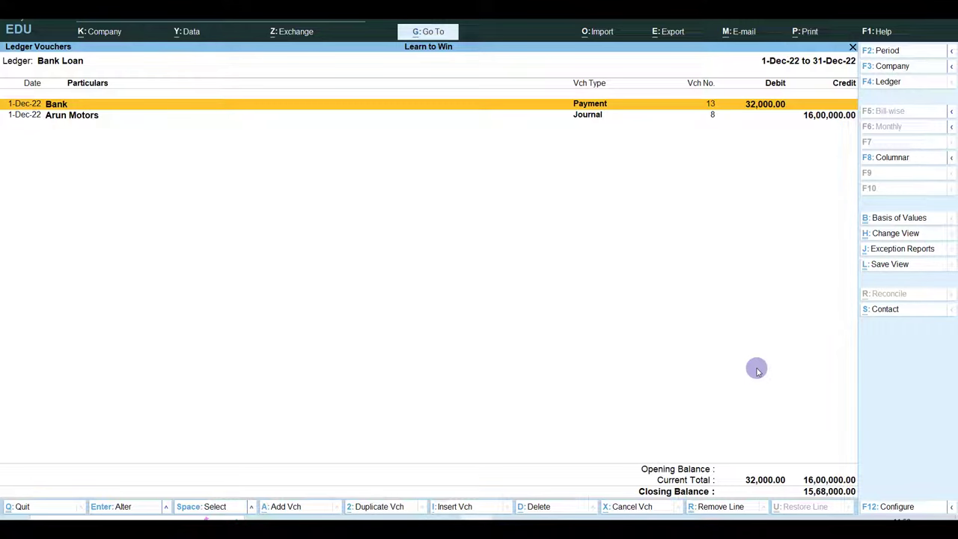
key("Return")
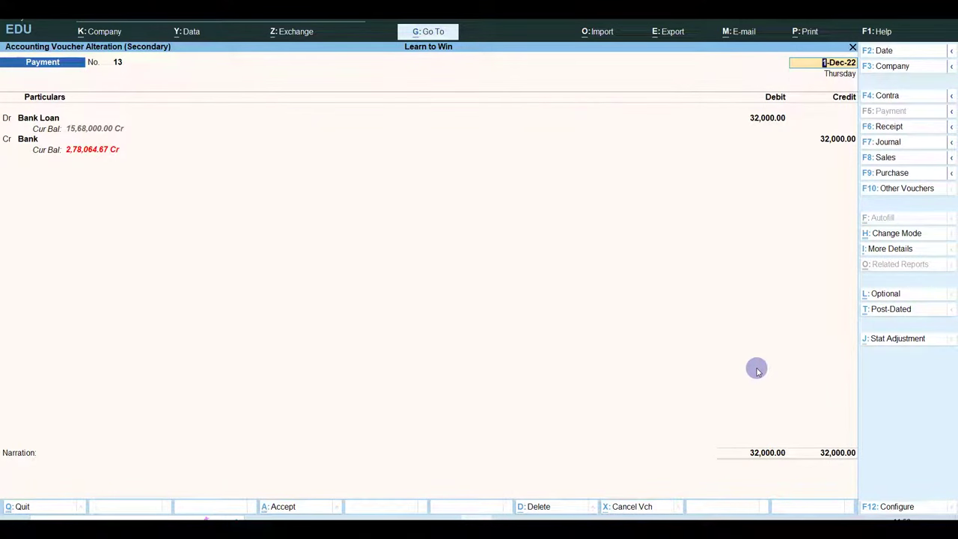
key("Return")
key("Return")
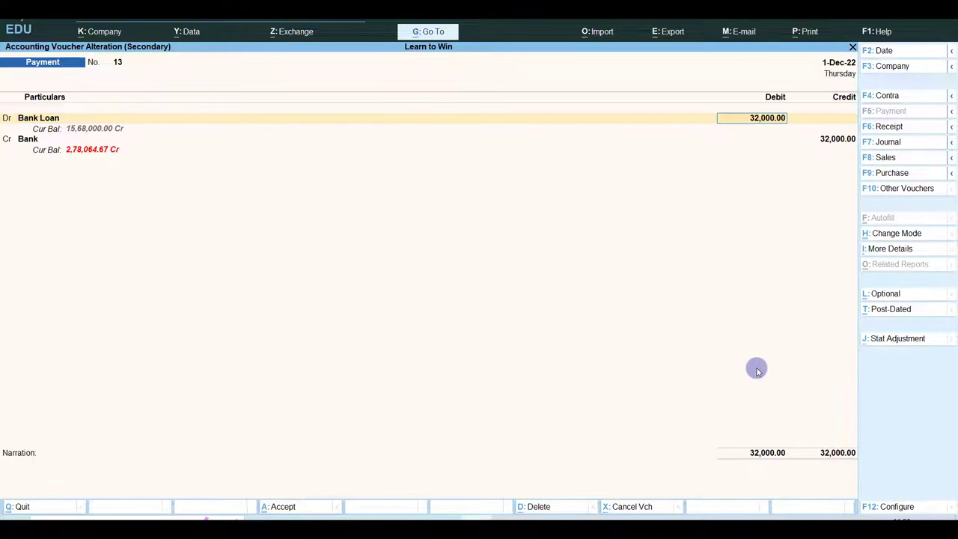
key("alt+Tab")
key("alt+Tab")
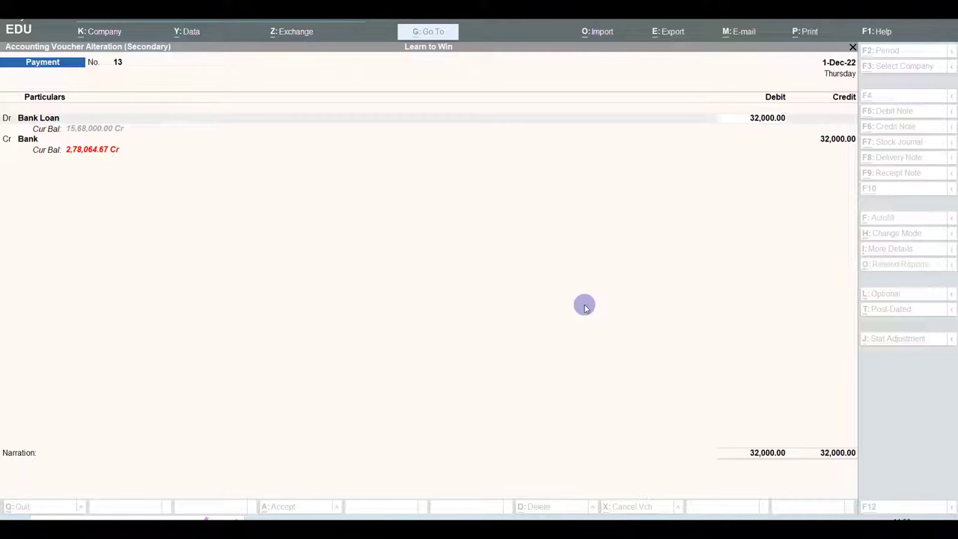
type("21000")
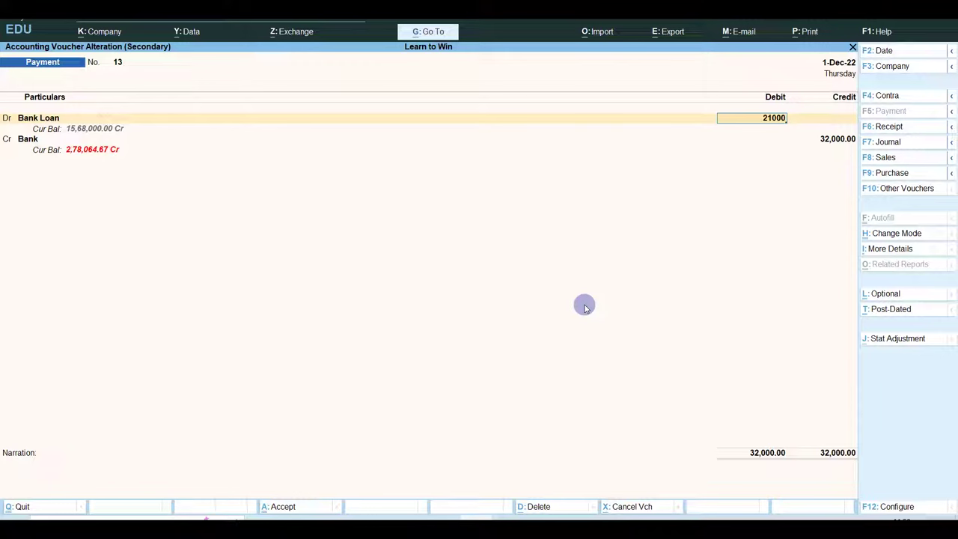
key("Return")
Make the second voucher line a debit and start a new ledger for it named Interest on Loan.
key("d")
key("Return")
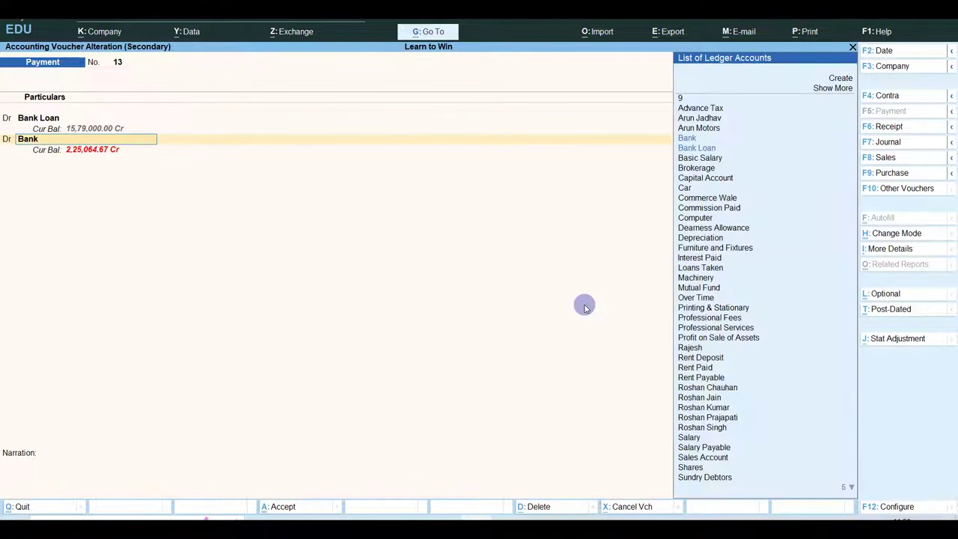
type("In")
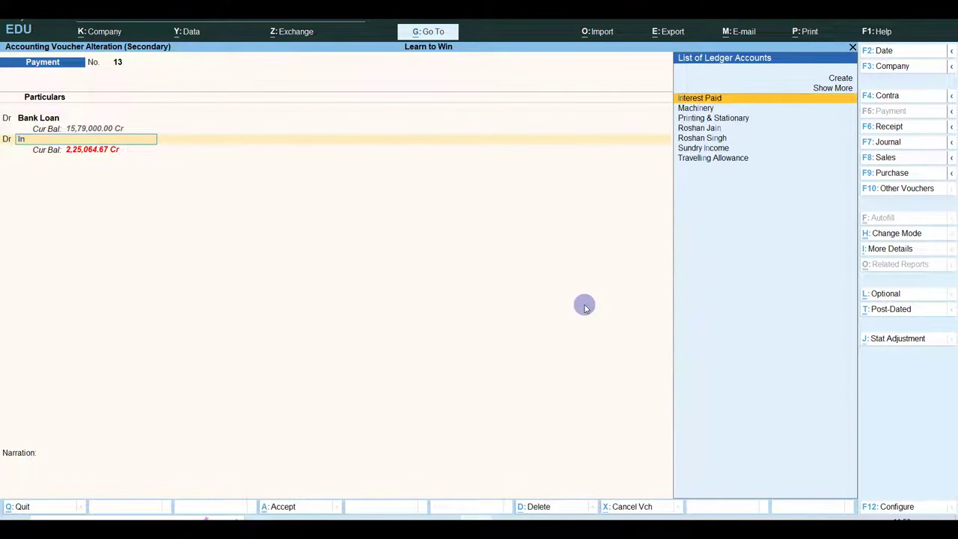
type("te")
key("alt+c")
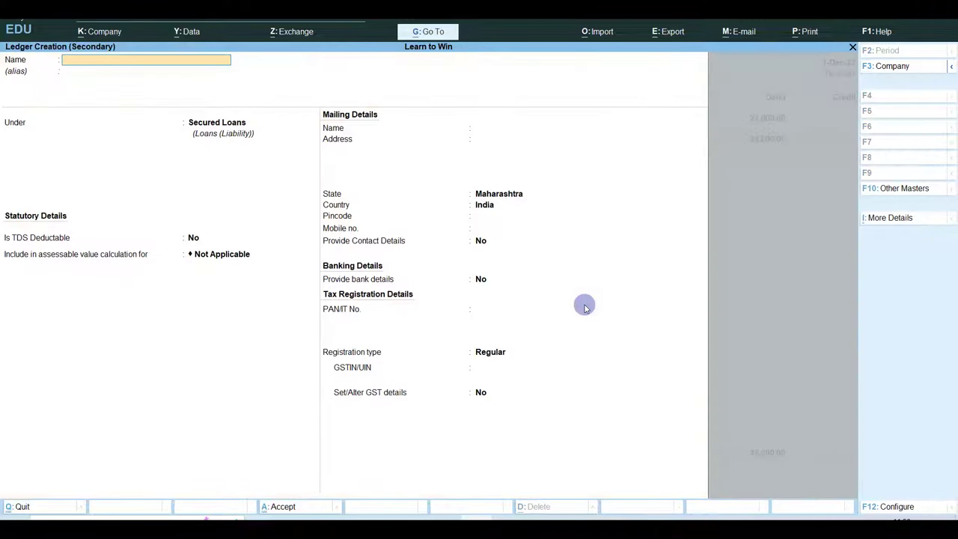
type("terst")
key("BackSpace")
type("est on Laon")
key("BackSpace")
key("BackSpace")
key("BackSpace")
type("oan")
key("Return")
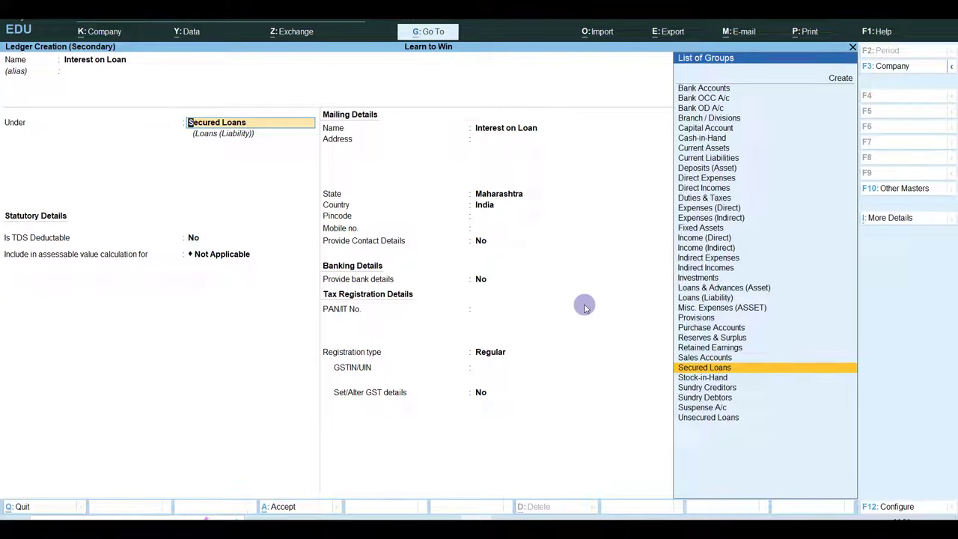
Place the Interest on Loan ledger under Indirect Expenses, keep its ledger type Not Applicable, and save it.
type("In")
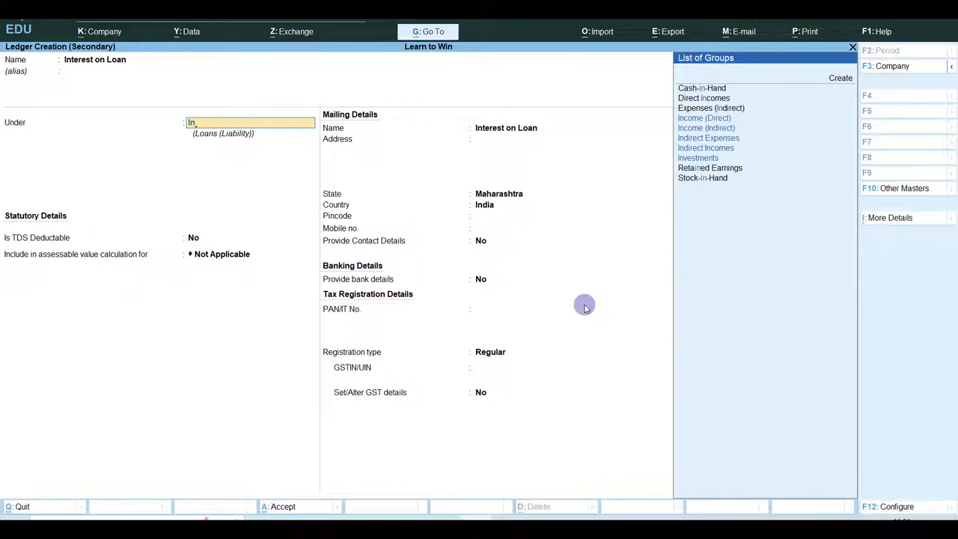
type("d")
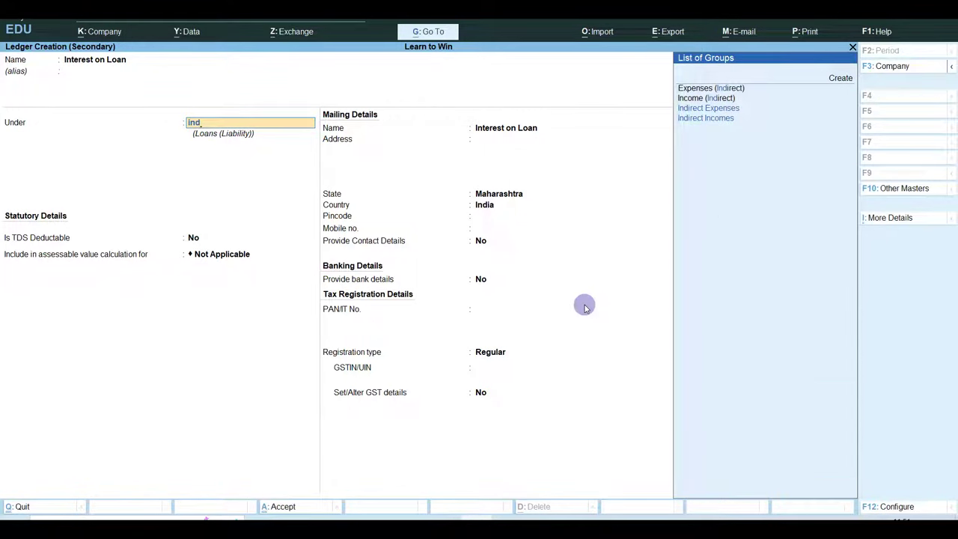
key("Down")
key("Up")
key("Return")
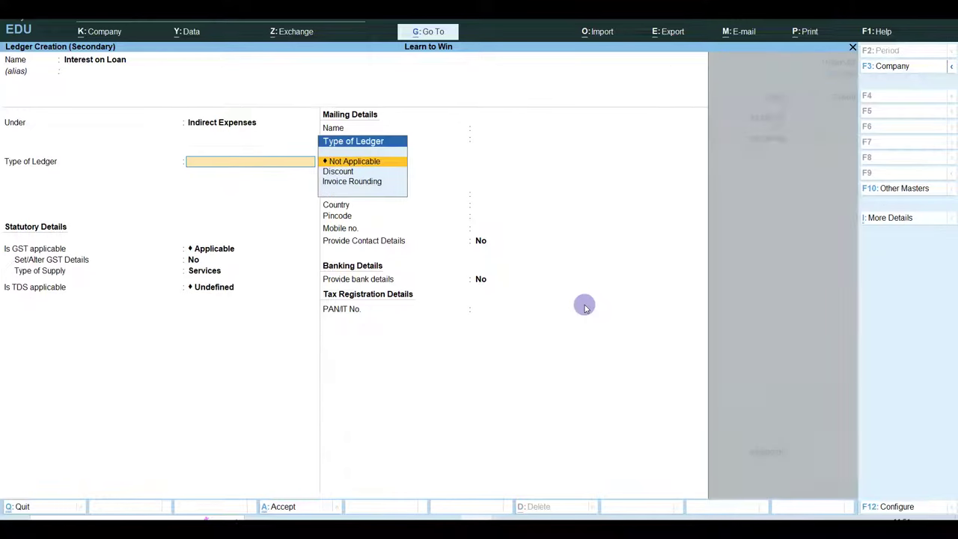
key("Return")
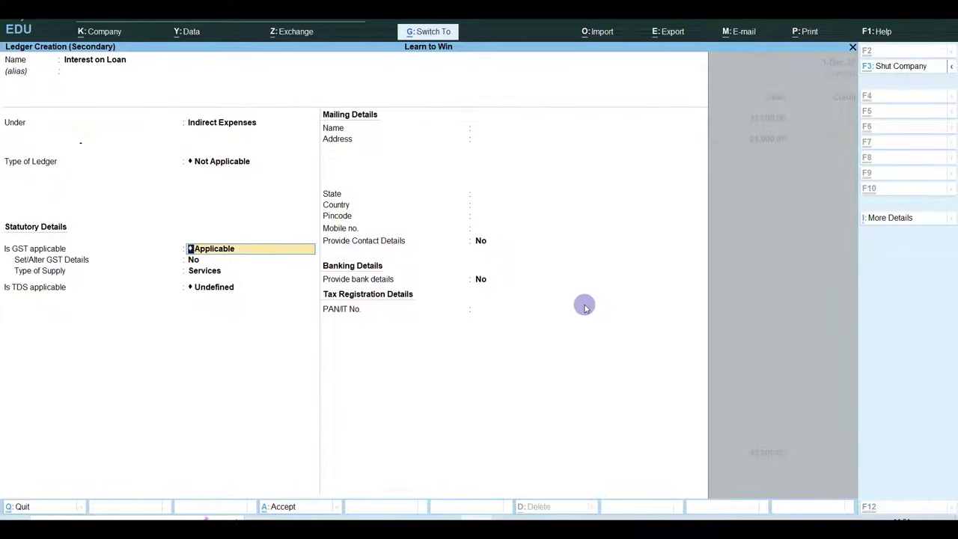
key("ctrl+a")
Look up the December interest in the Excel sheet and debit Interest on Loan 11,000 in the Tally voucher.
key("alt+Tab")
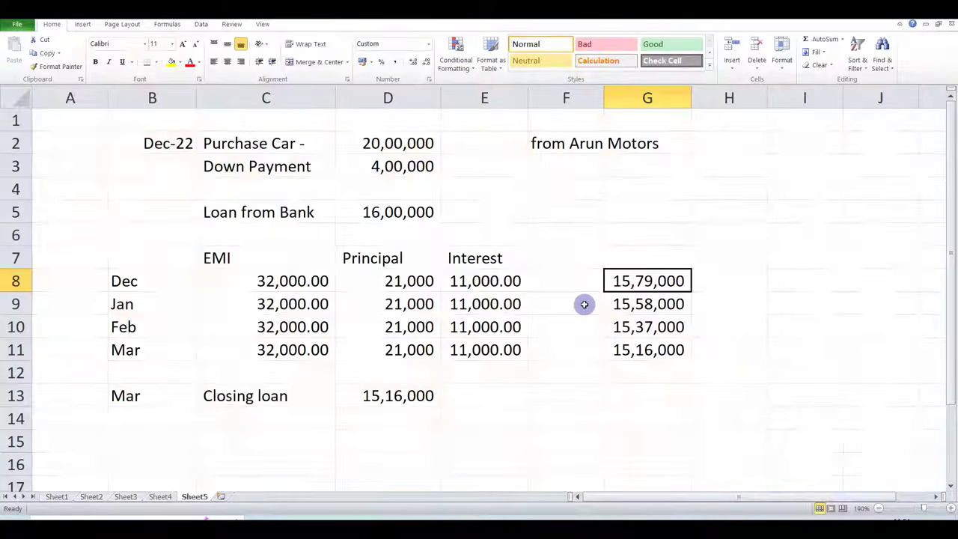
key("alt+Tab")
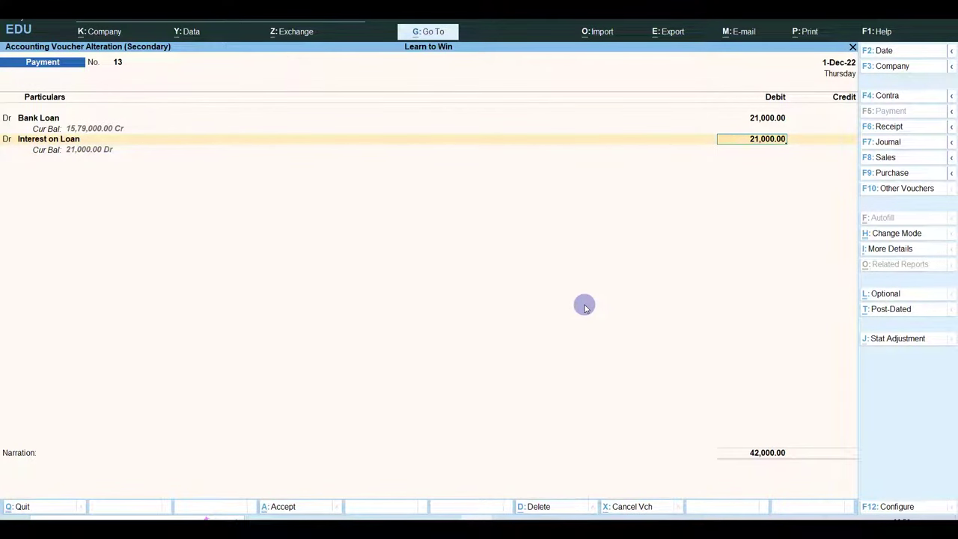
type("1")
key("BackSpace")
key("BackSpace")
key("BackSpace")
key("BackSpace")
key("BackSpace")
key("BackSpace")
key("BackSpace")
key("BackSpace")
key("BackSpace")
key("BackSpace")
type("11,000")
key("Return")
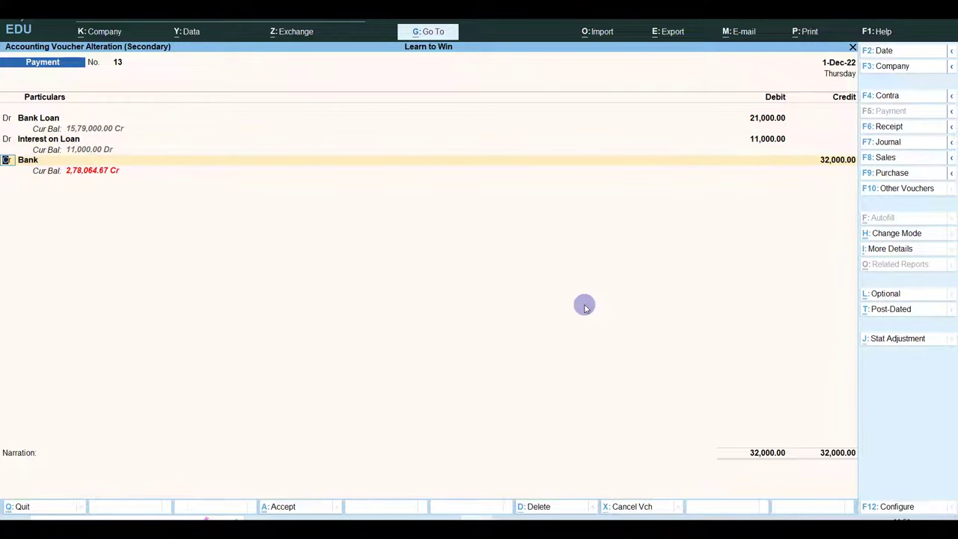
Credit Bank 32,000 with the e-Fund Transfer bank allocation, leave the narration blank, and save the payment voucher.
key("Return")
key("Return")
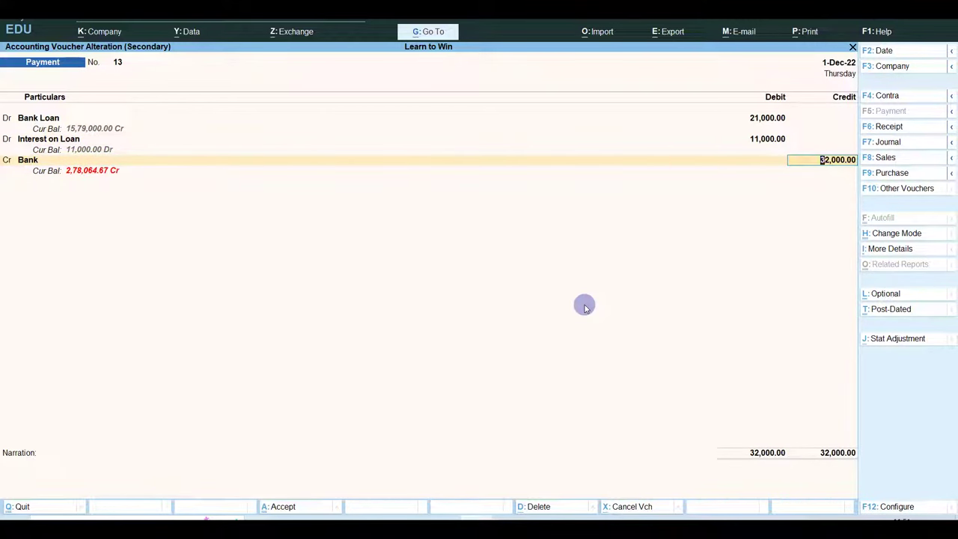
key("Return")
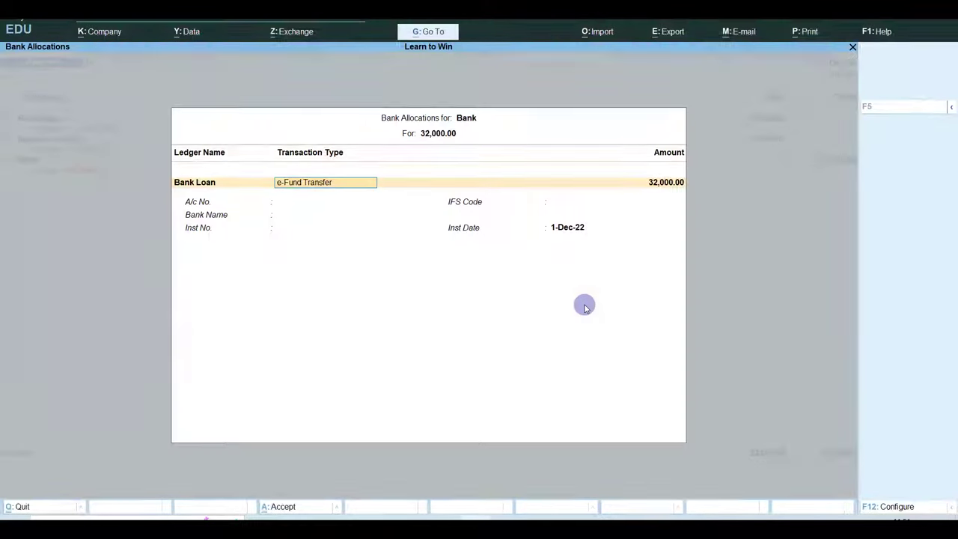
key("Return")
key("Return")
key("Return")
key("Return")
key("Return")
key("Return")
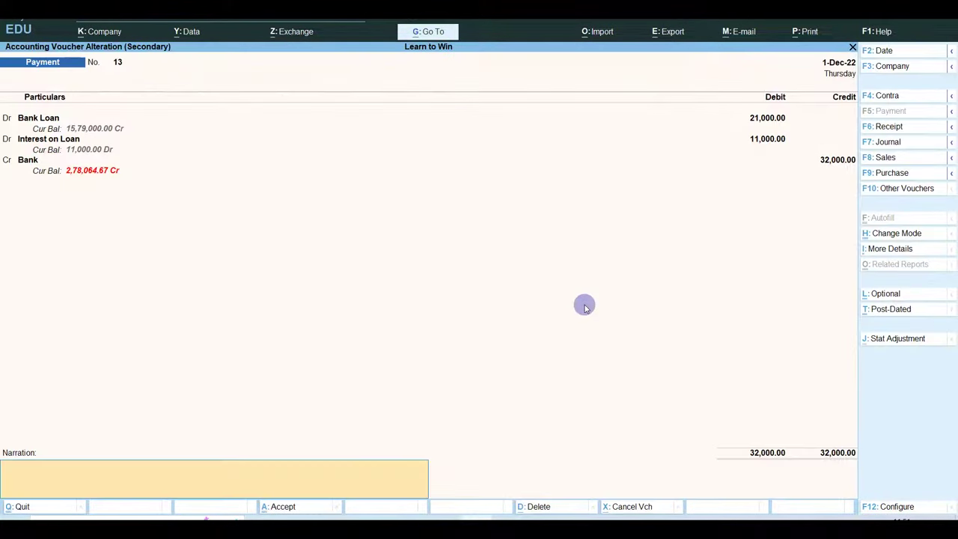
key("Return")
key("Return")
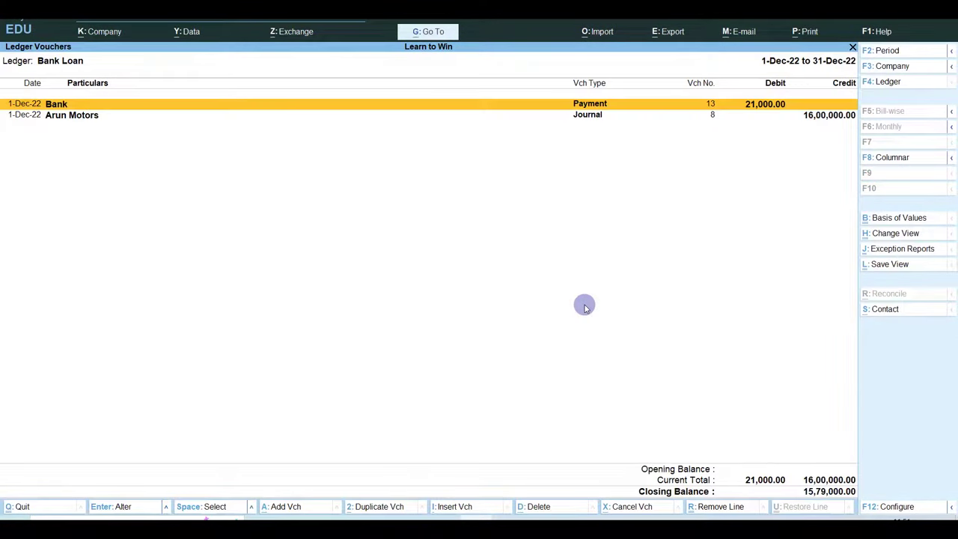
Check the outstanding balances in the Excel sheet, then reopen the Tally payment voucher and set the Bank Loan debit to 32,000.
key("alt+Tab")
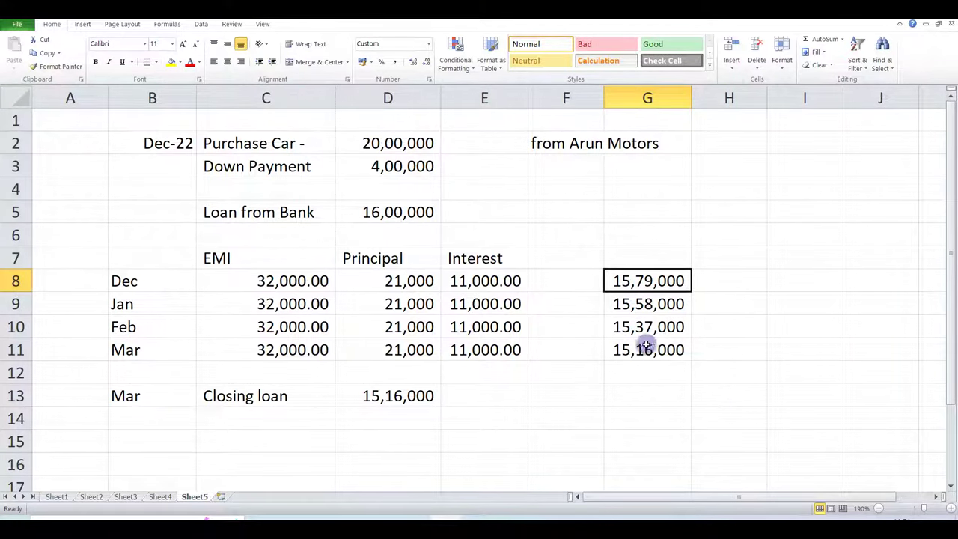
key("alt+Tab")
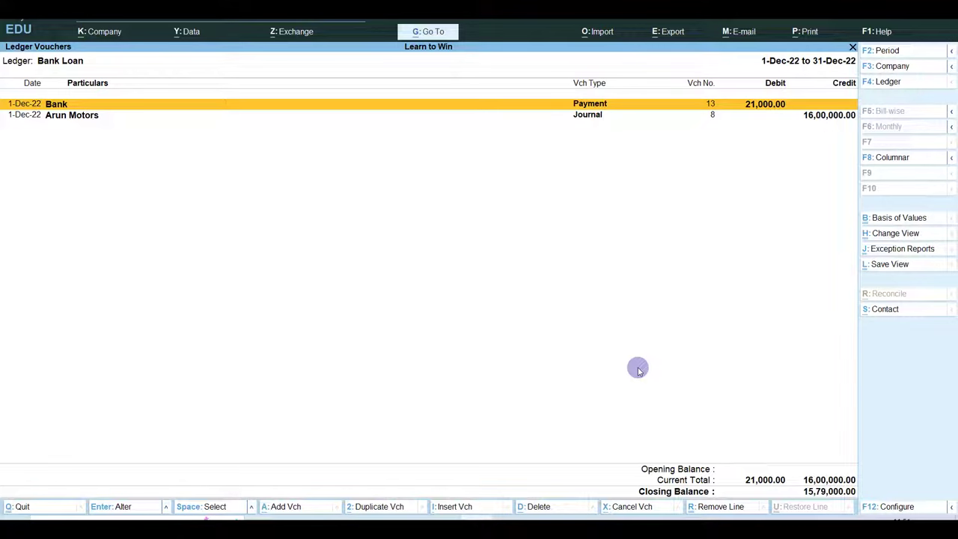
key("Return")
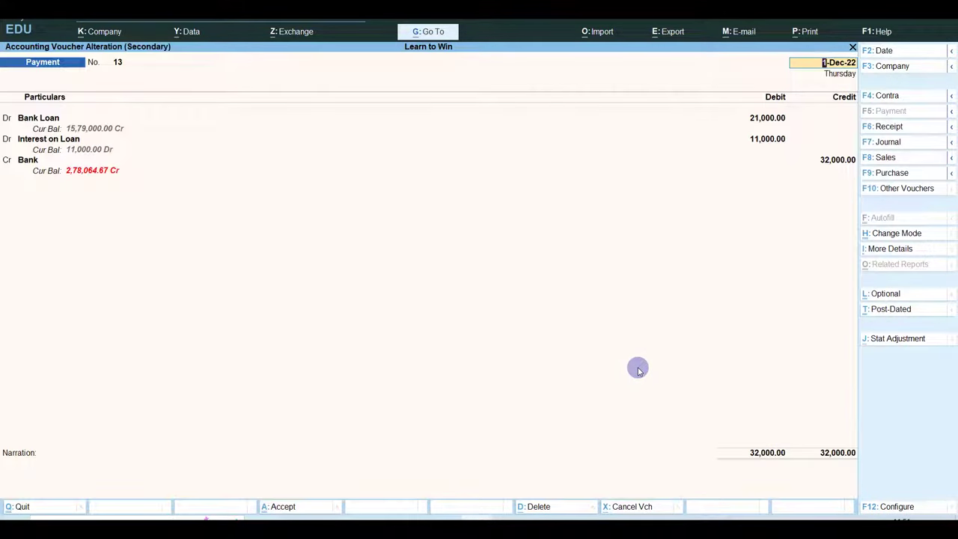
key("Return")
key("Return")
type("32000")
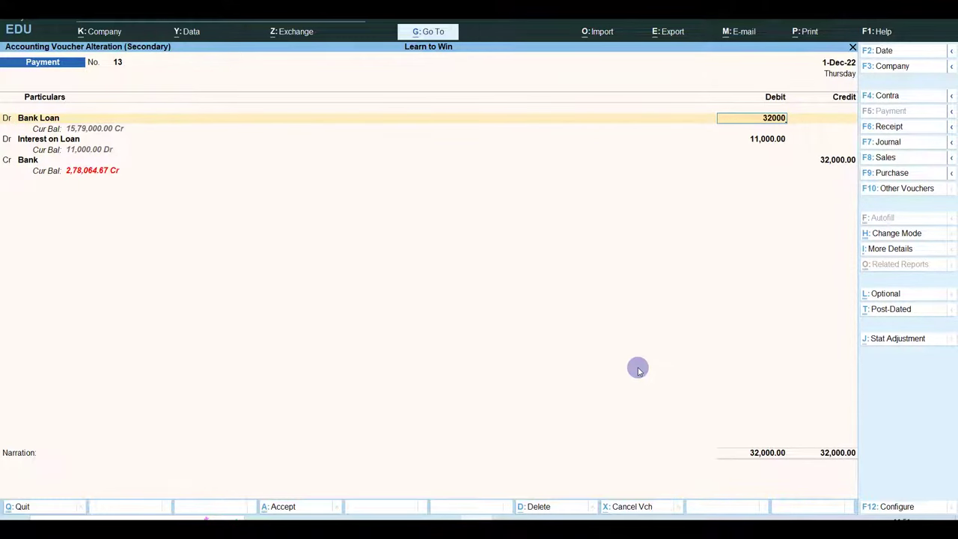
key("Return")
Remove the Interest on Loan line from the payment voucher, credit Bank 32,000, and save it.
key("Return")
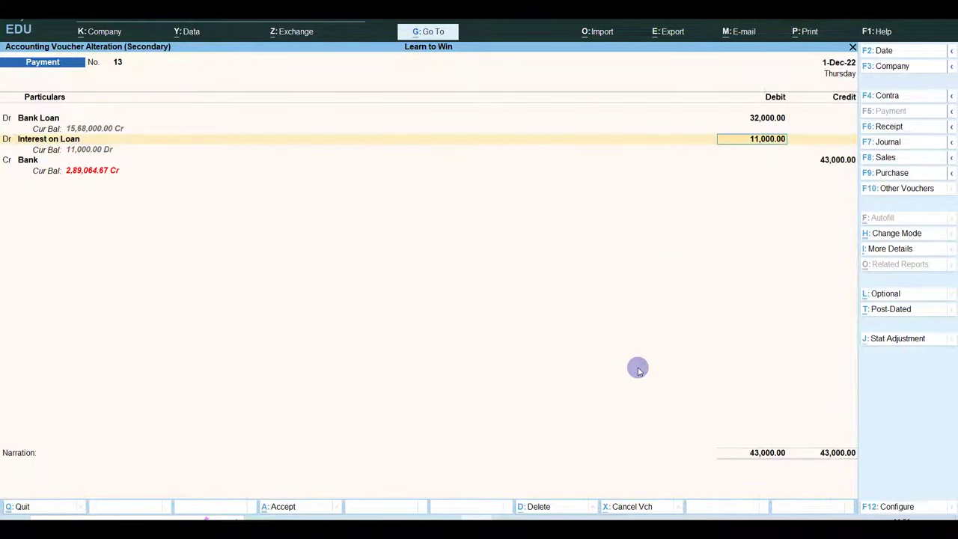
key("BackSpace")
key("Return")
key("Return")
key("Return")
key("Return")
key("Return")
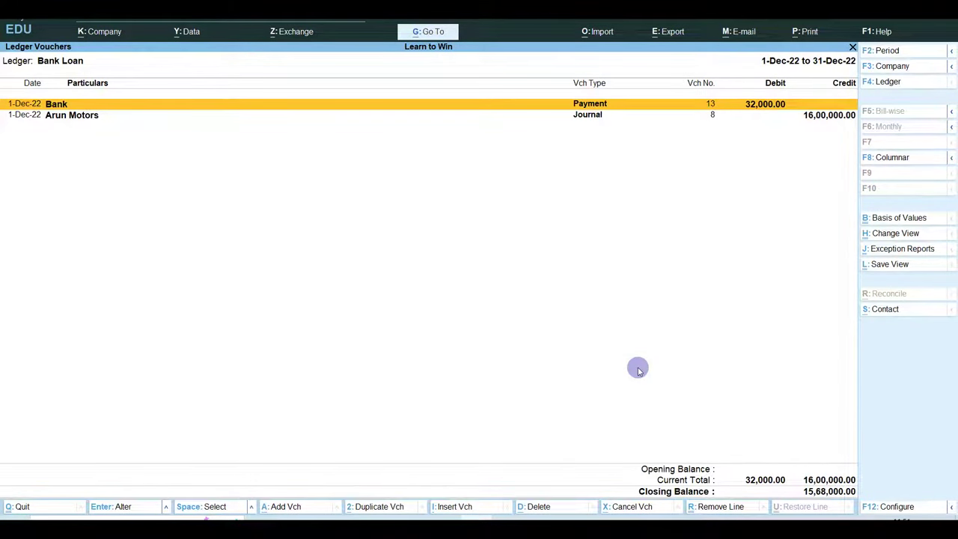
key("Return")
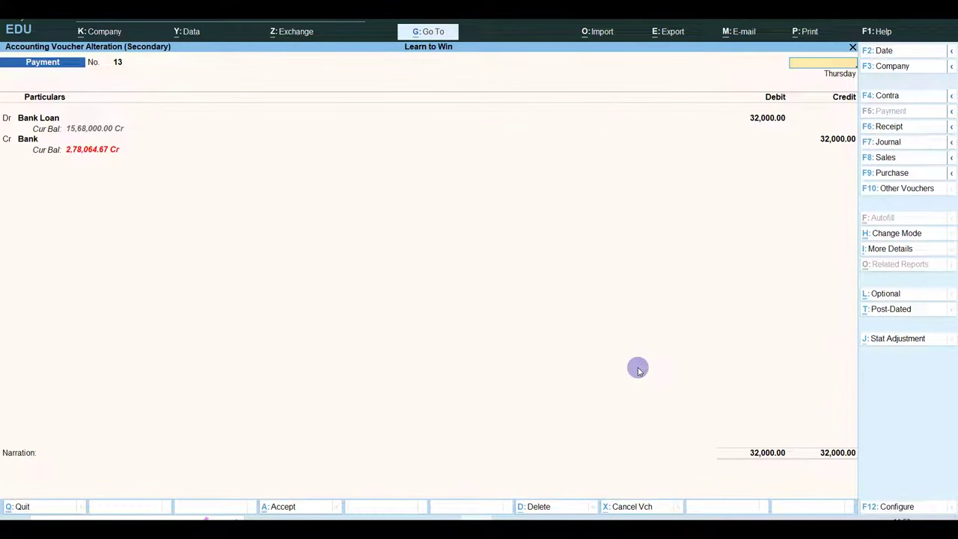
key("Escape")
key("Return")
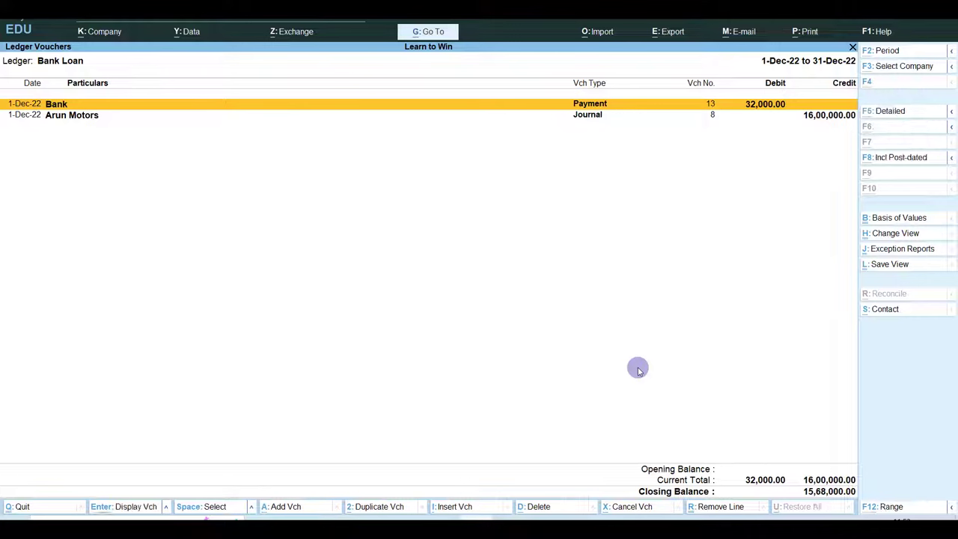
Duplicate the December bank payment voucher with the date 1-Jan-23 and save it.
key("alt+2")
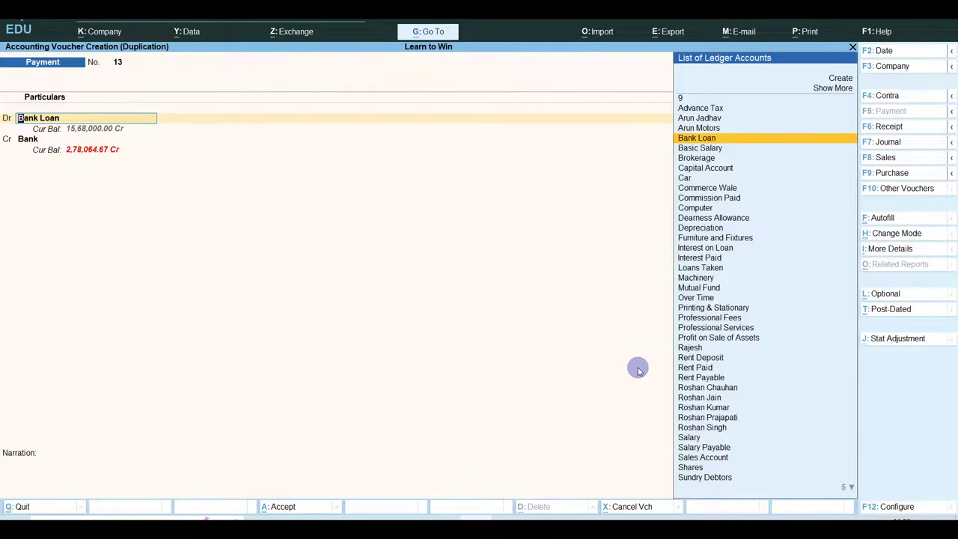
key("Return")
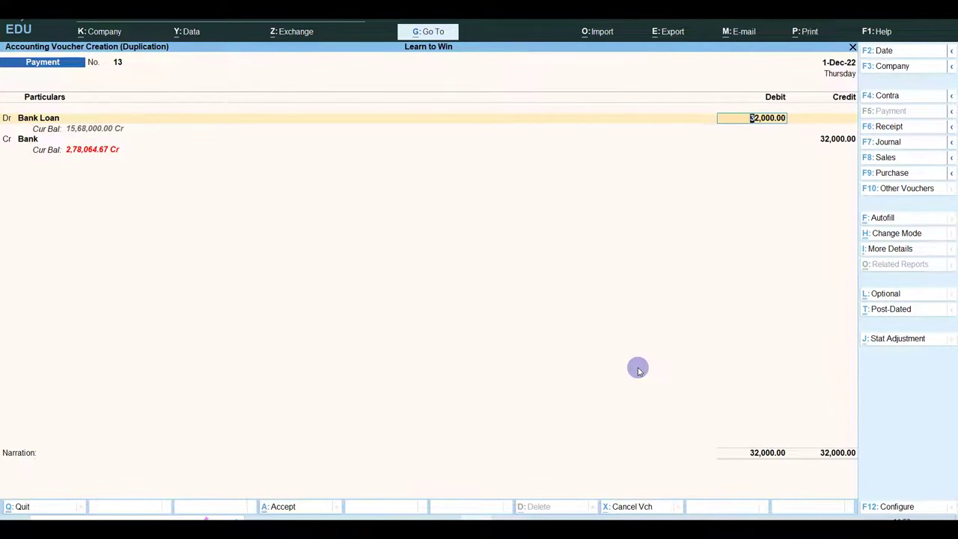
key("F2")
type("01/01")
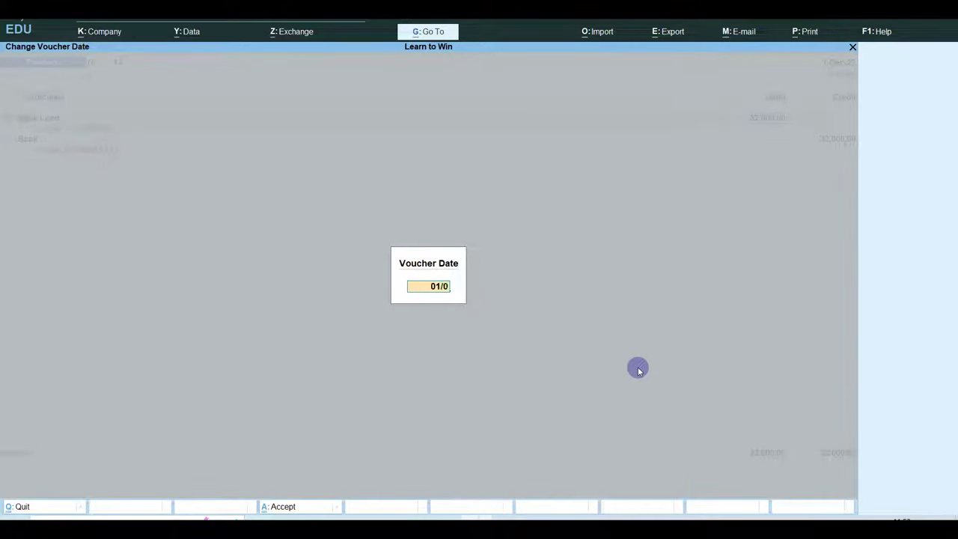
key("Return")
key("ctrl")
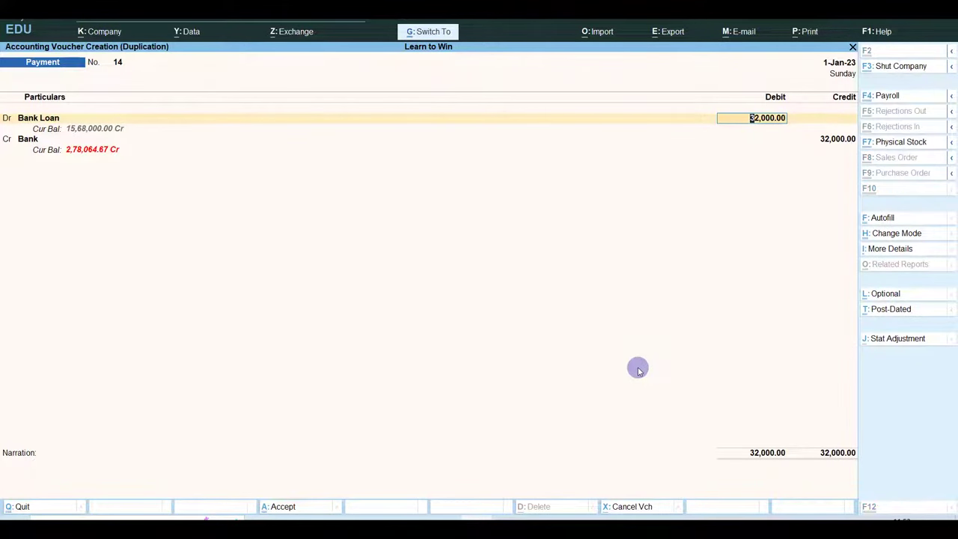
key("ctrl+a")
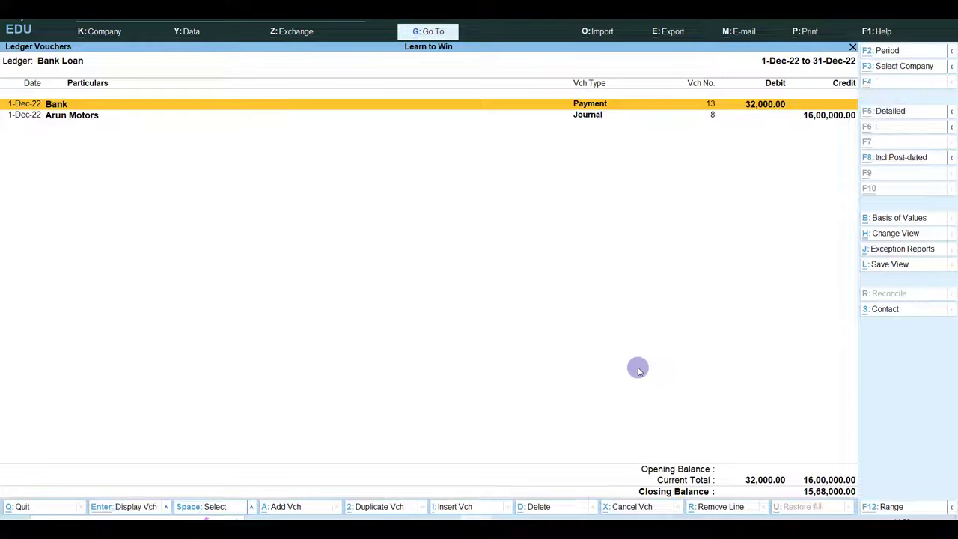
Duplicate the December bank payment voucher for February, dated 01-02, and save it.
key("alt+2")
key("F2")
type("01-02")
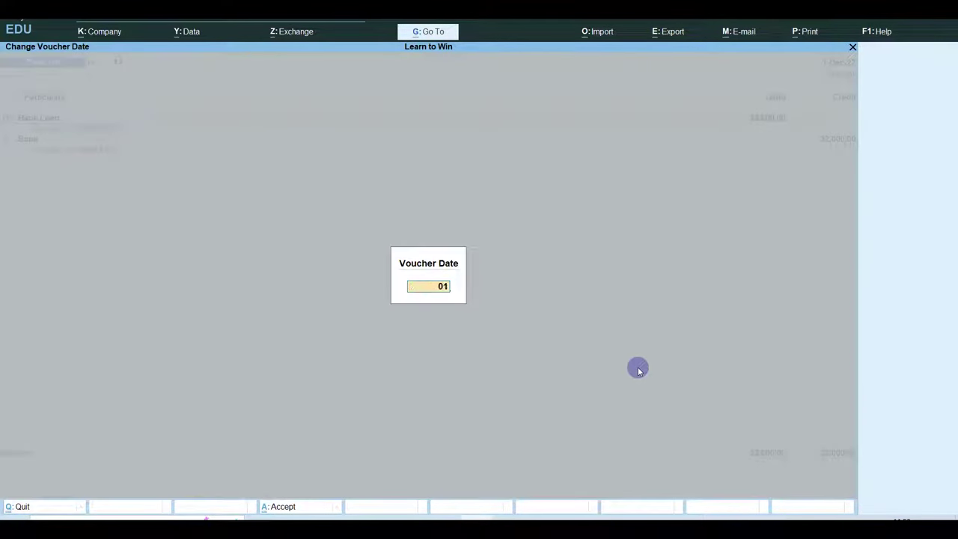
key("Return")
key("ctrl+a")
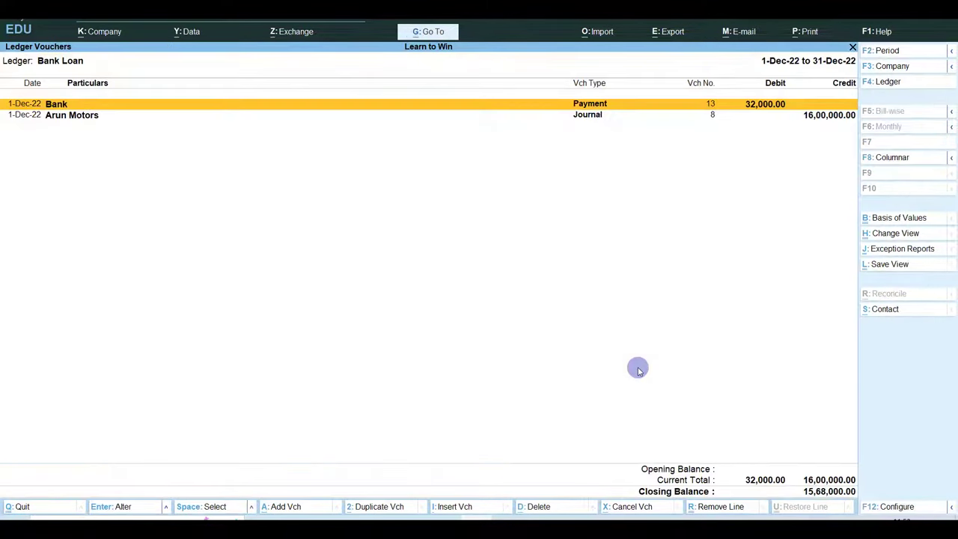
Duplicate the December bank payment voucher with the date 01/03 for the March EMI and save it.
key("alt+2")
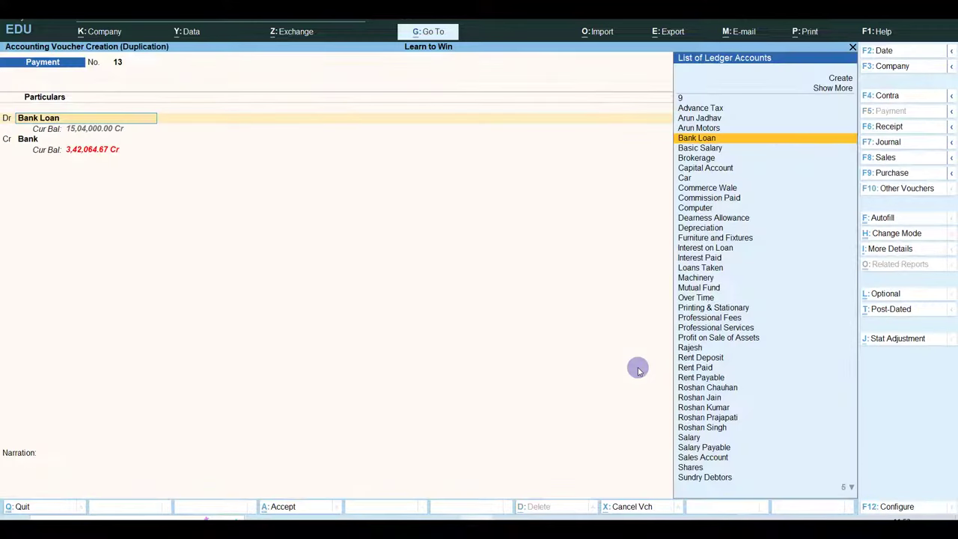
key("F2")
type("01/03")
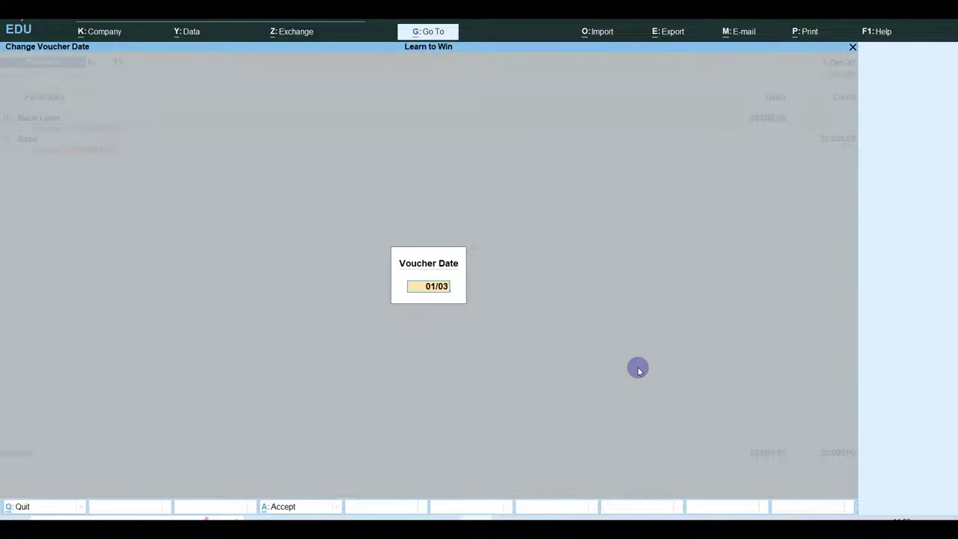
key("Return")
key("Escape")
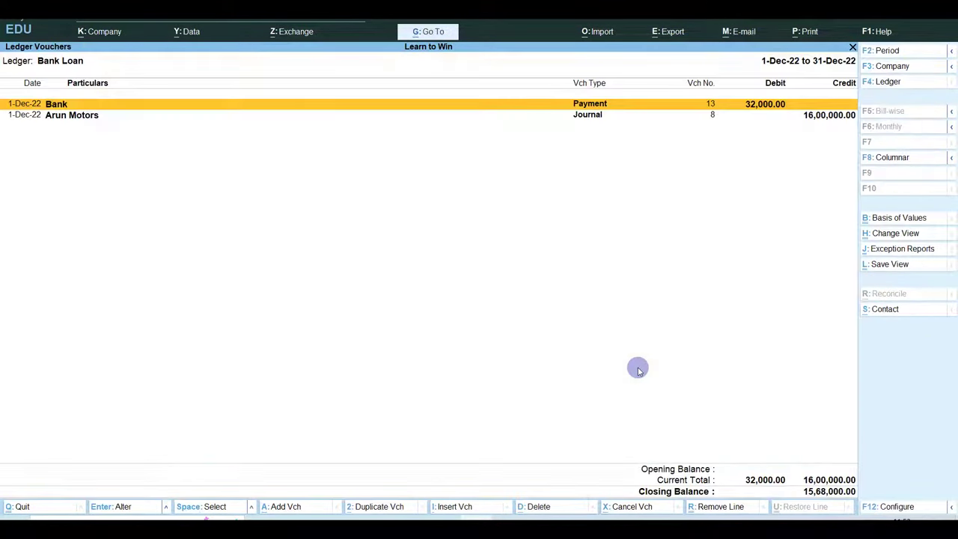
Set the Bank Loan ledger report period to 1-Apr-22 through 1-Mar-23.
key("alt")
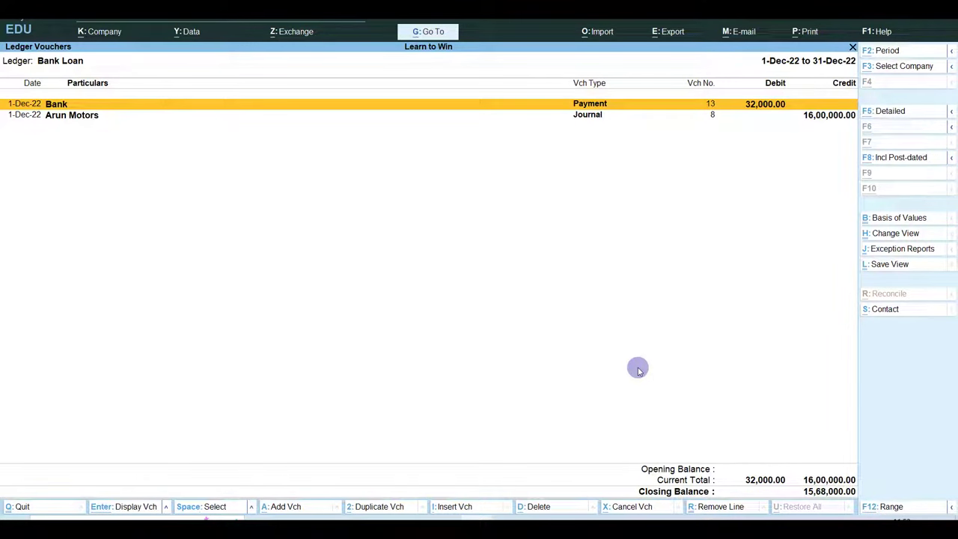
key("alt+F2")
type("1-4")
key("Return")
type("1-3")
key("Return")
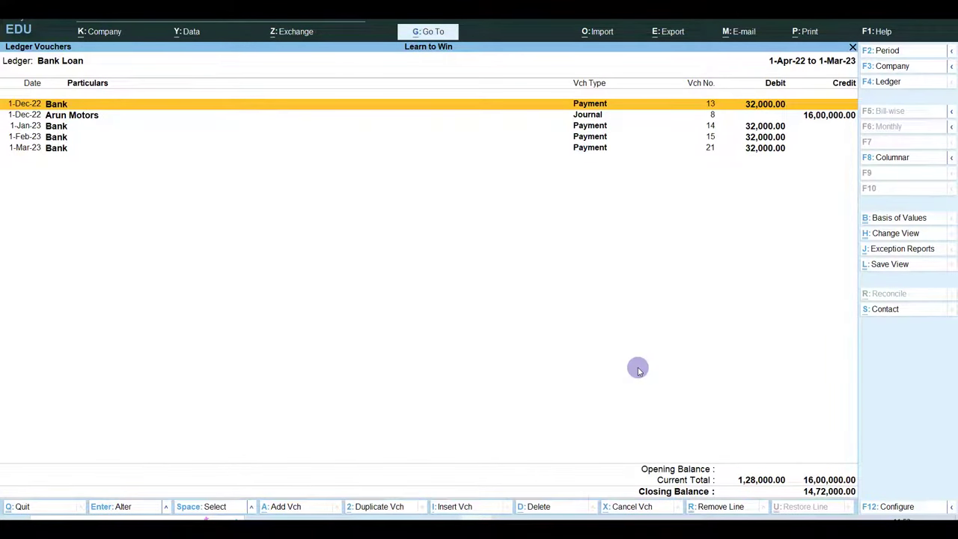
Review the December to March entries in the Bank Loan ledger against the EMI column in the Excel sheet.
key("Down")
key("Down")
key("Down")
key("Down")
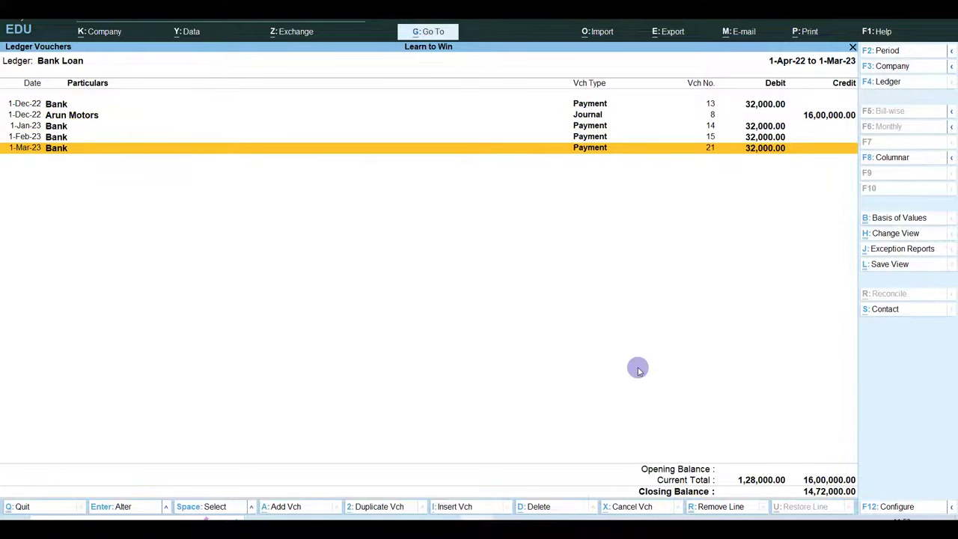
key("Up")
key("Up")
key("Up")
key("Up")
key("alt+Tab")
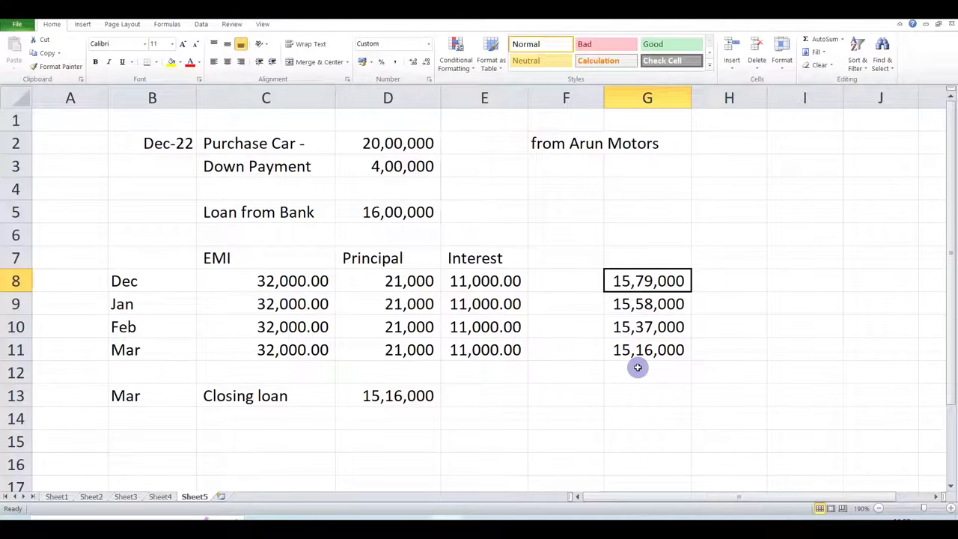
key("Left")
key("Left")
key("Left")
key("Left")
key("alt+Tab")
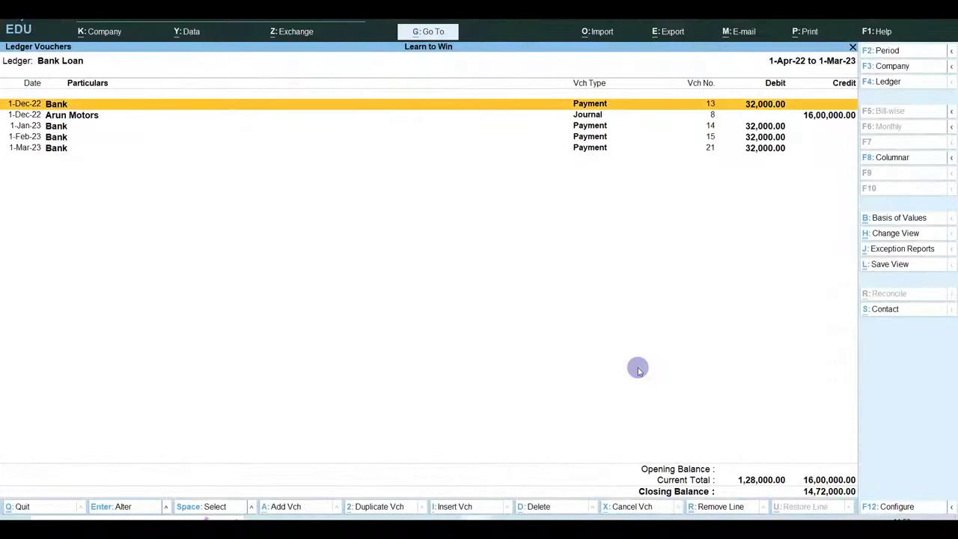
Compare the March closing loan in cell D13 of the Excel sheet with the Bank Loan ledger's closing balance in Tally.
key("Down")
key("Down")
key("Down")
key("Down")
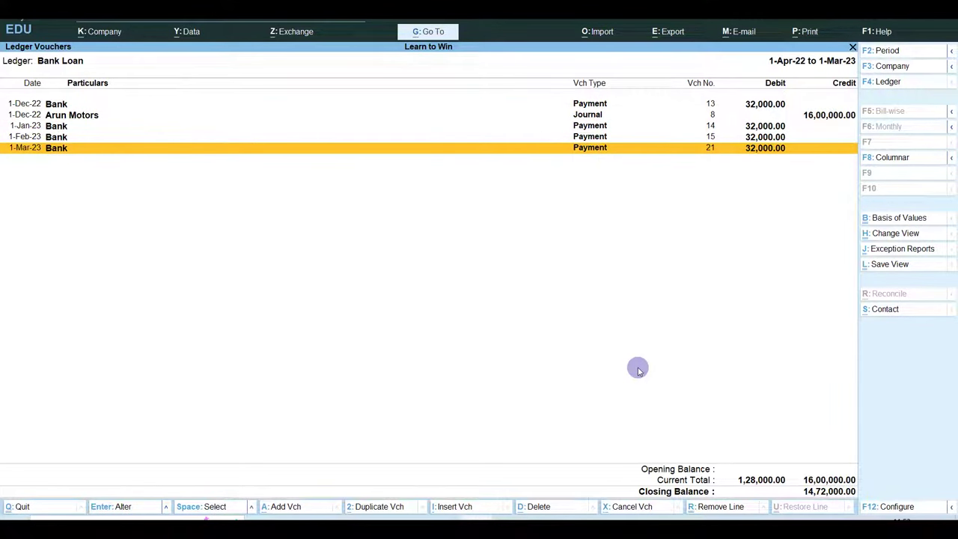
key("alt+Tab")
left_click(393, 386)
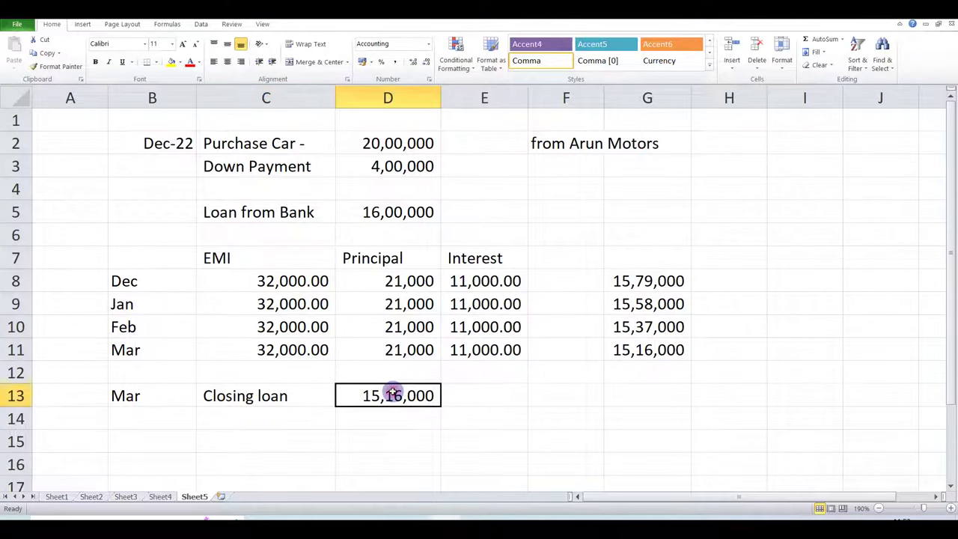
key("alt+Tab")
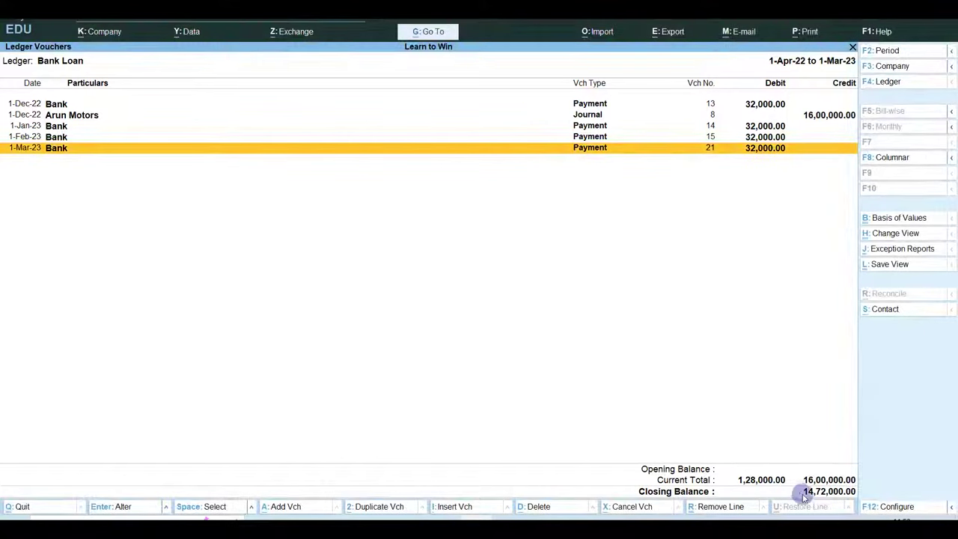
Select the December to March interest amounts in E8:E11 of the Excel sheet to total them, then return to Tally.
key("alt+Tab")
key("Right")
key("Up")
key("Up")
key("Up")
key("Up")
key("Up")
key("shift+Down")
key("shift+Down")
key("shift+Down")
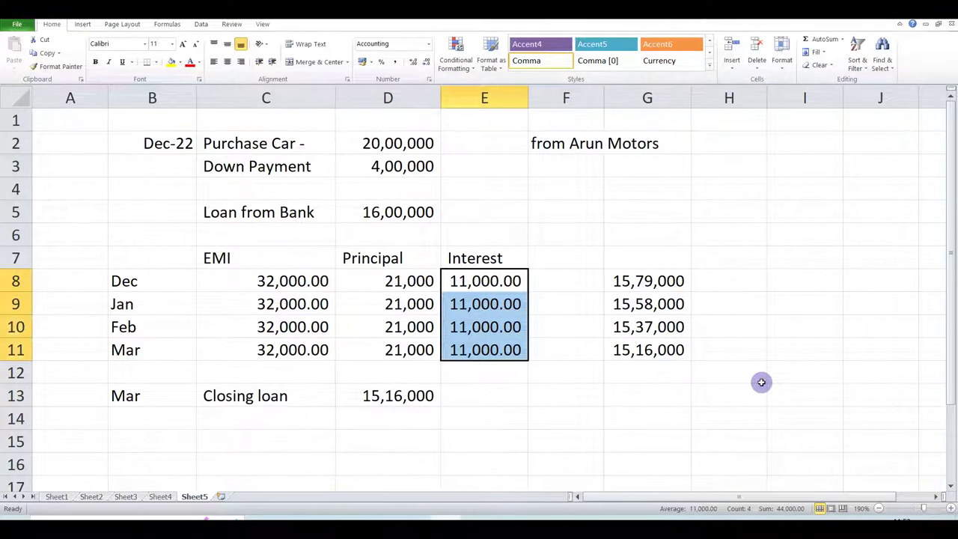
key("alt+Tab")
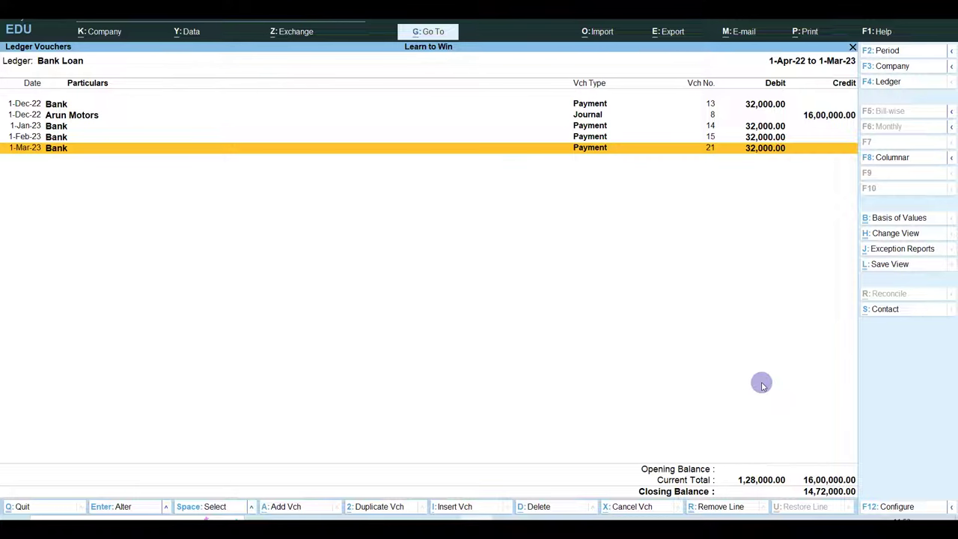
Add a journal voucher from the Bank Loan ledger and debit Interest on Loan 44,000.
key("ctrl+i")
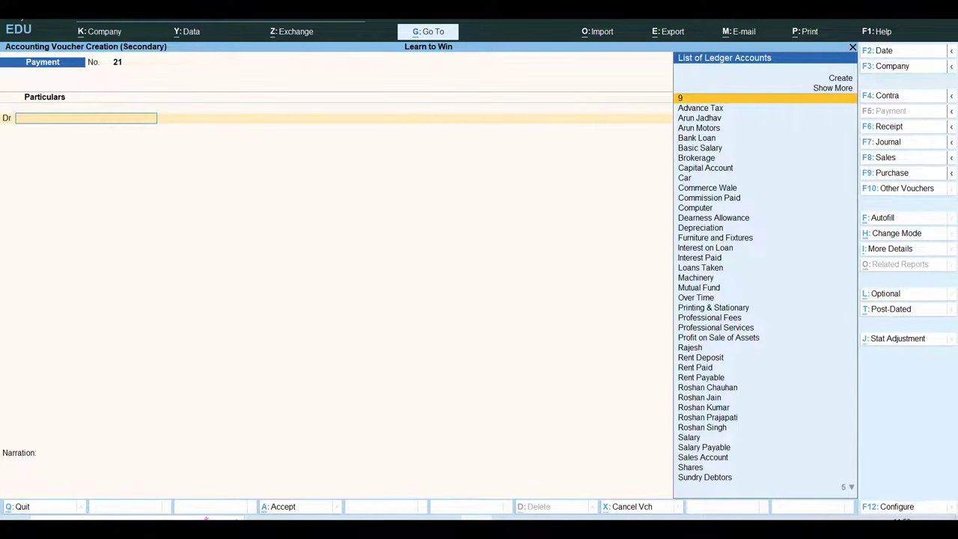
left_click(554, 188)
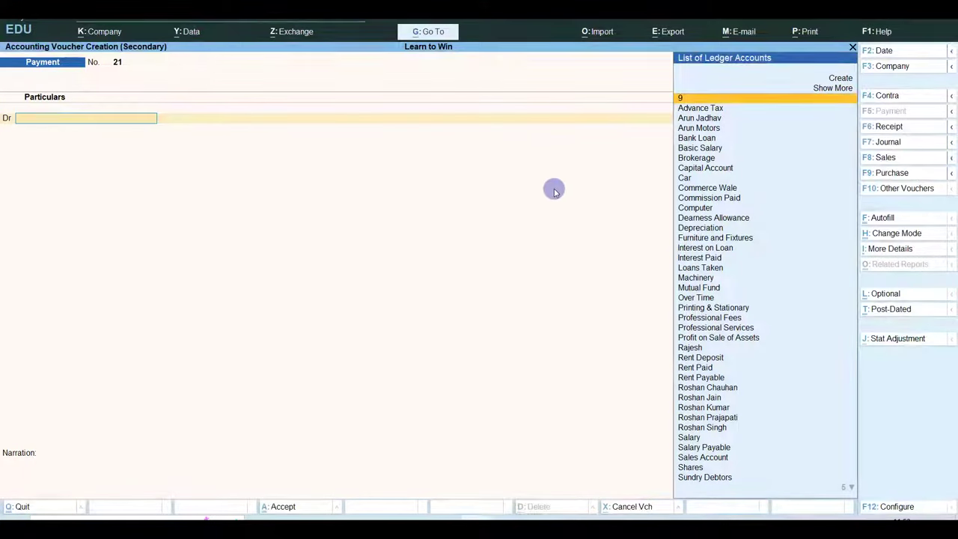
left_click(875, 142)
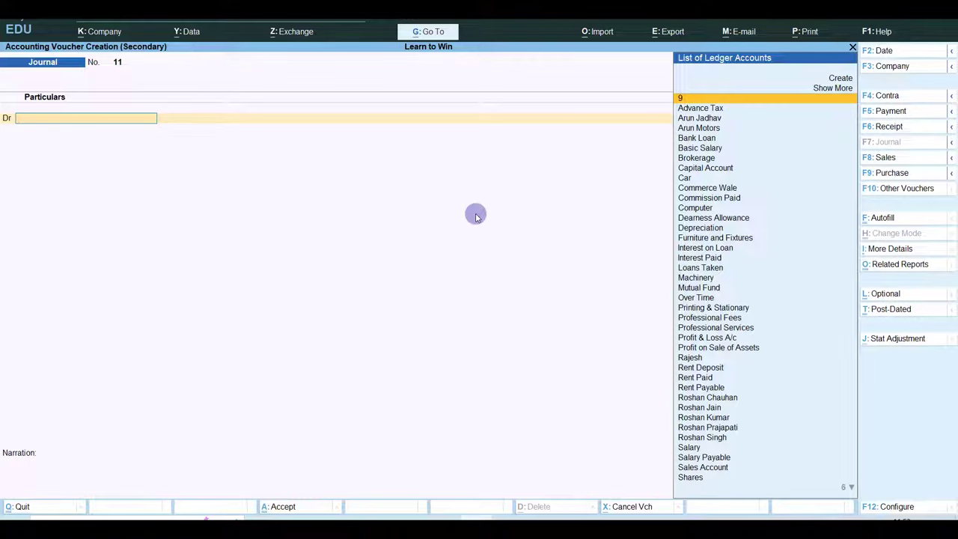
type("Inte")
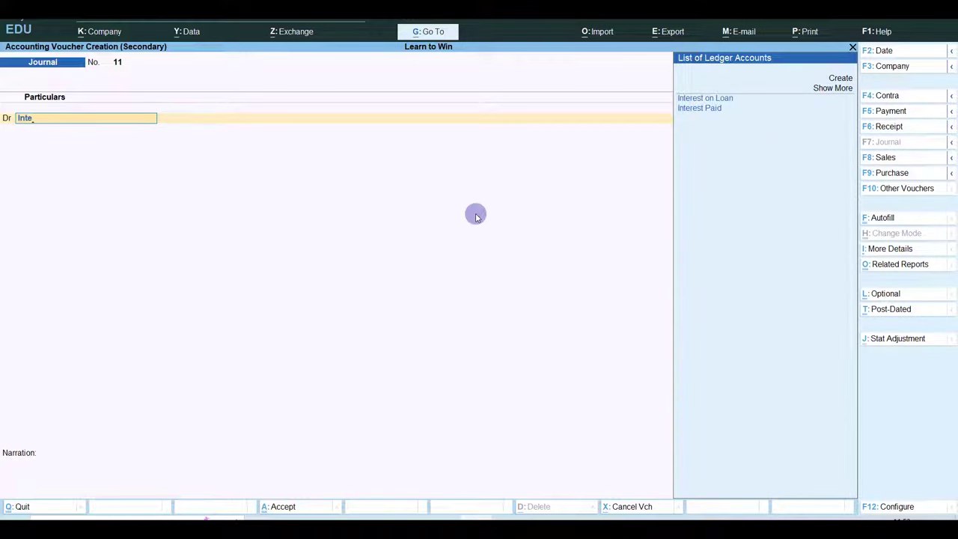
key("Return")
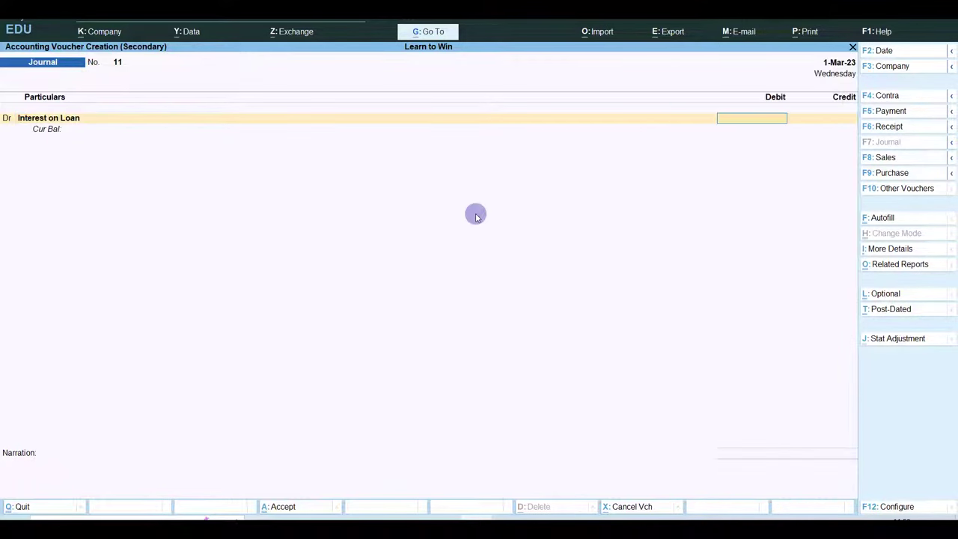
type("44,000")
key("Return")
key("Return")
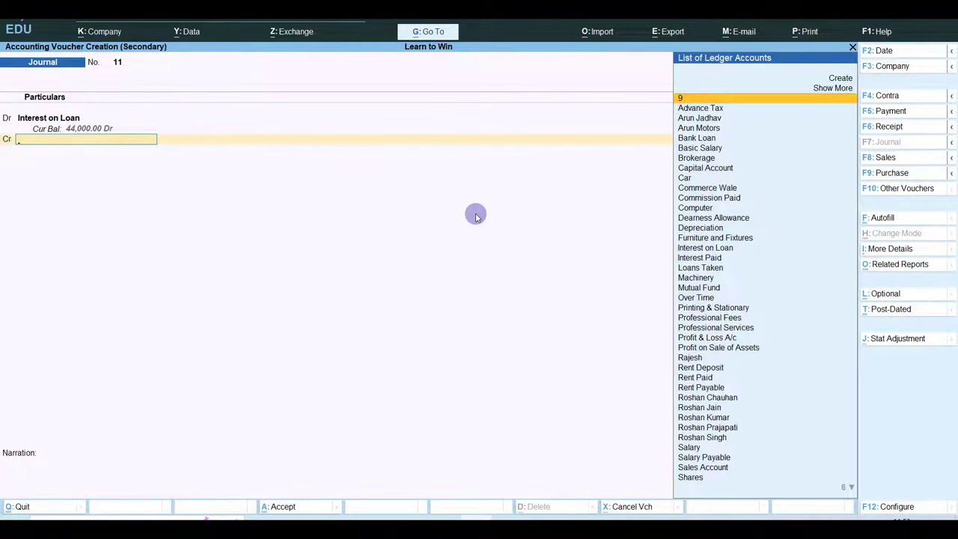
Credit Bank Loan 44,000, leave the narration blank, and save the journal voucher.
type("Loan")
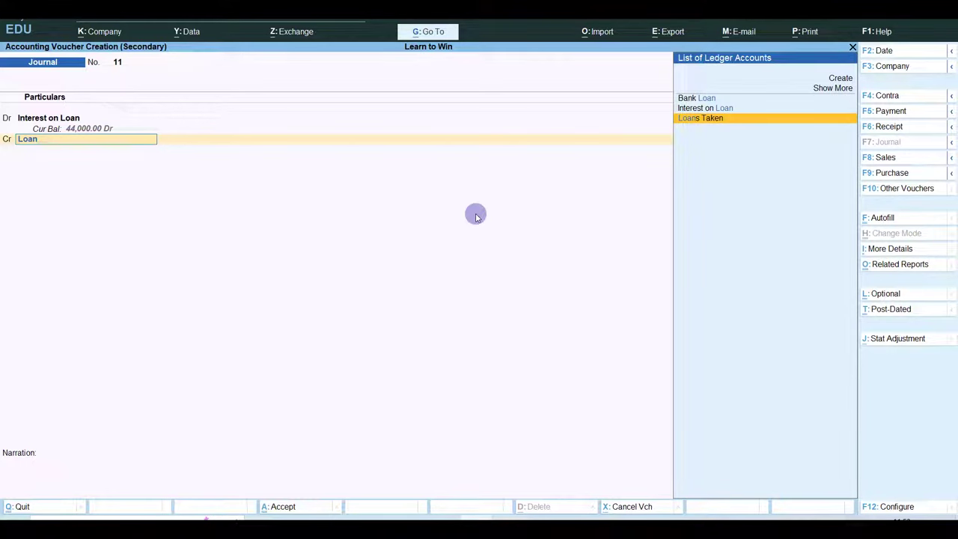
key("Up")
key("Up")
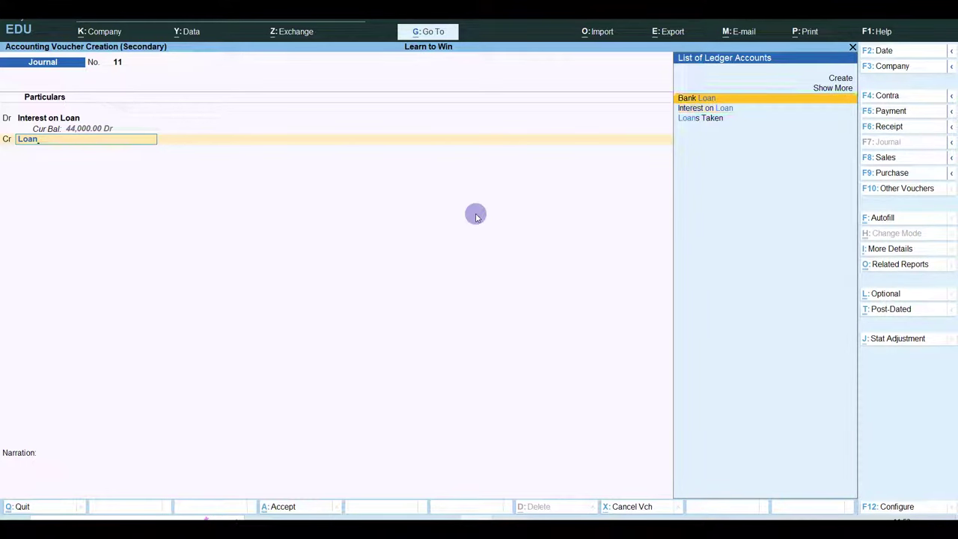
key("Return")
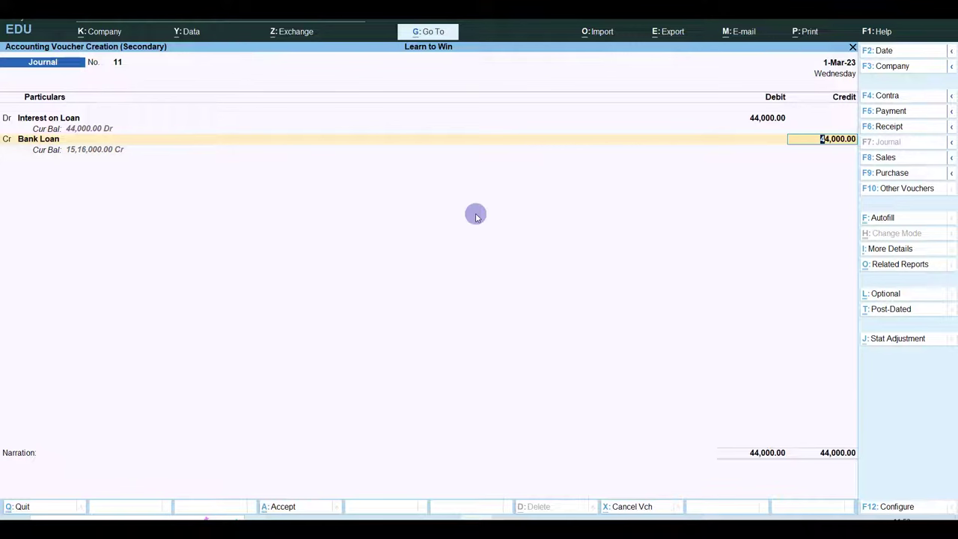
key("Return")
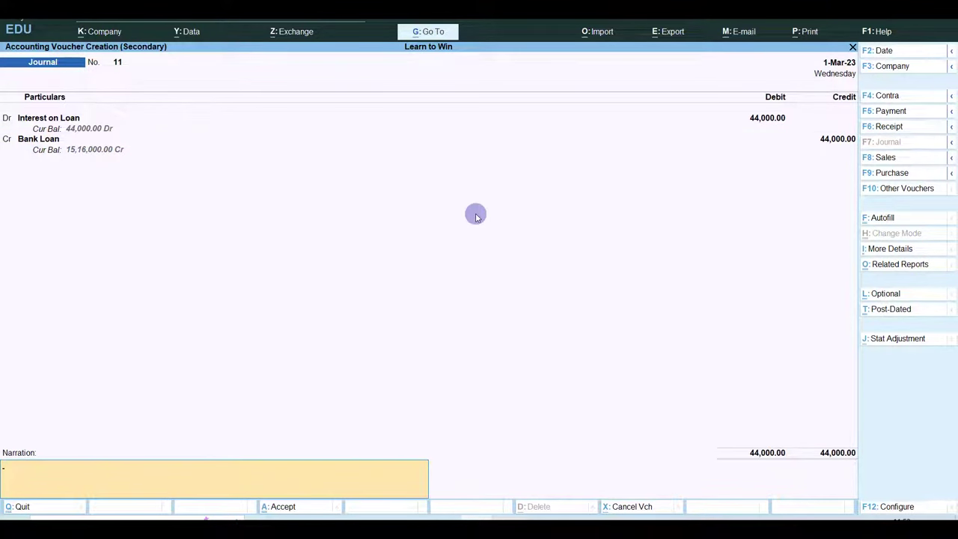
key("Return")
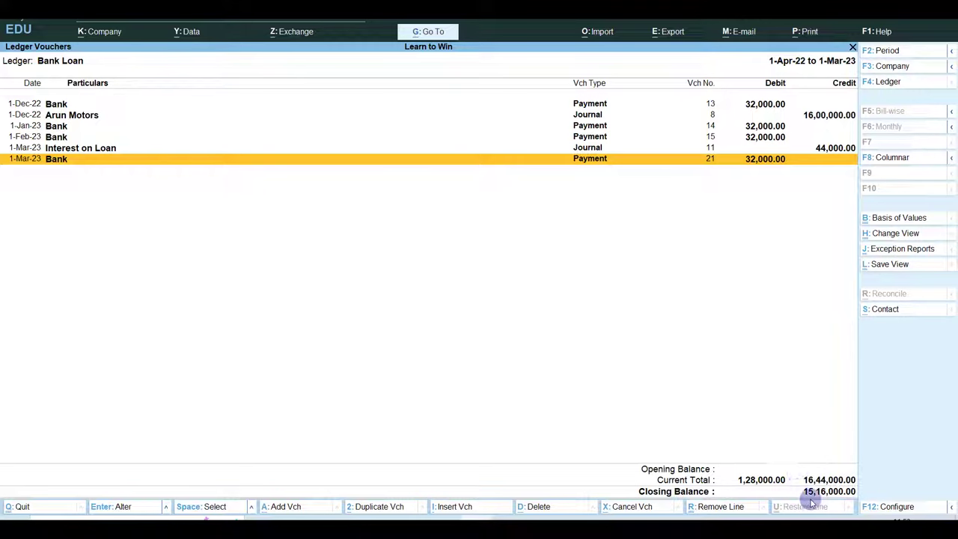
Check the Excel sheet's March closing loan against the Bank Loan ledger's closing balance after the interest entry, then return to Tally.
key("alt+Tab")
key("Down")
key("Down")
key("Down")
key("Down")
key("Left")
key("Down")
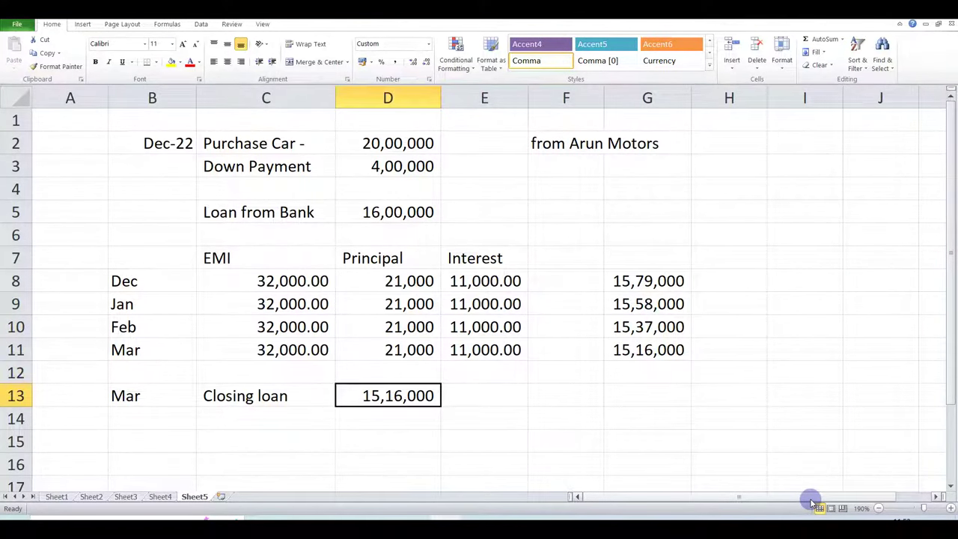
key("alt+Tab")
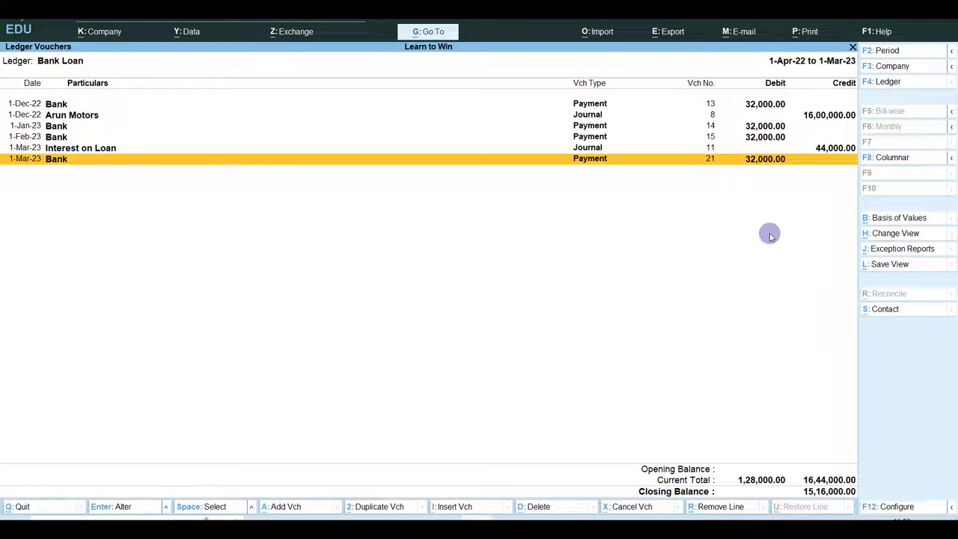
Review the Bank Loan ledger's entries from the December payment and Arun Motors journal through the March interest journal.
key("Up")
key("Up")
key("Up")
key("Up")
key("Up")
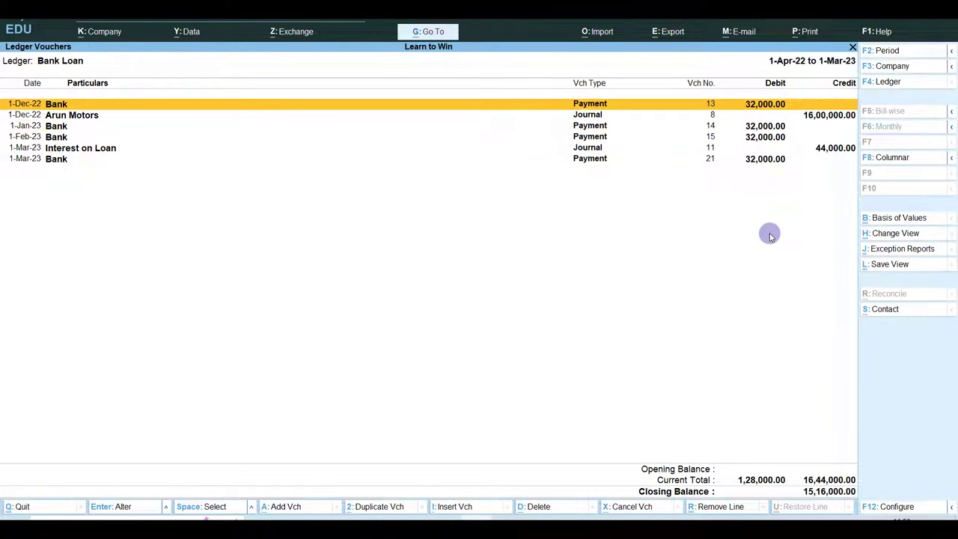
key("Down")
key("Down")
key("Down")
key("Down")
key("Down")
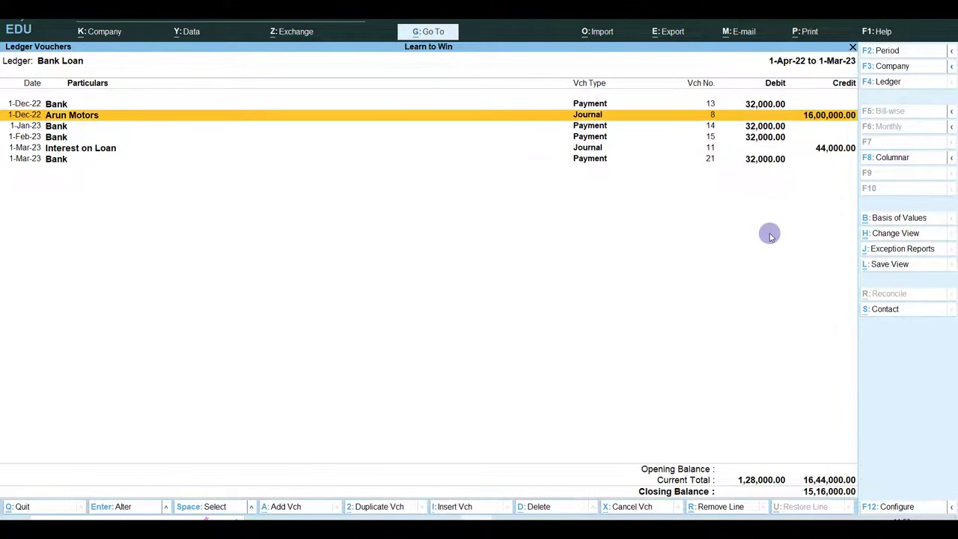
key("Up")
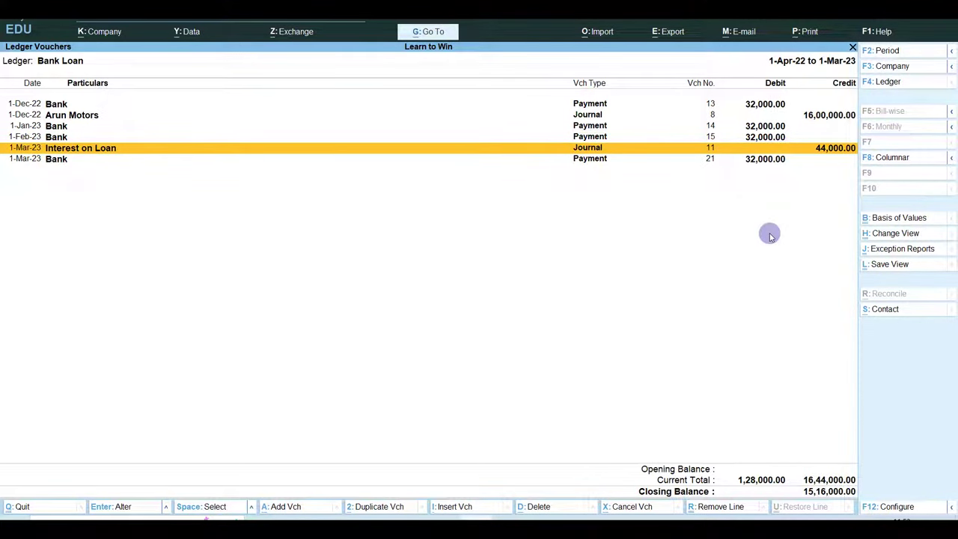
key("Up")
key("Down")
Switch to the Excel sheet, examine the December to March EMI, principal and interest breakdown, then return to the Bank Loan ledger in Tally.
key("alt+Tab")
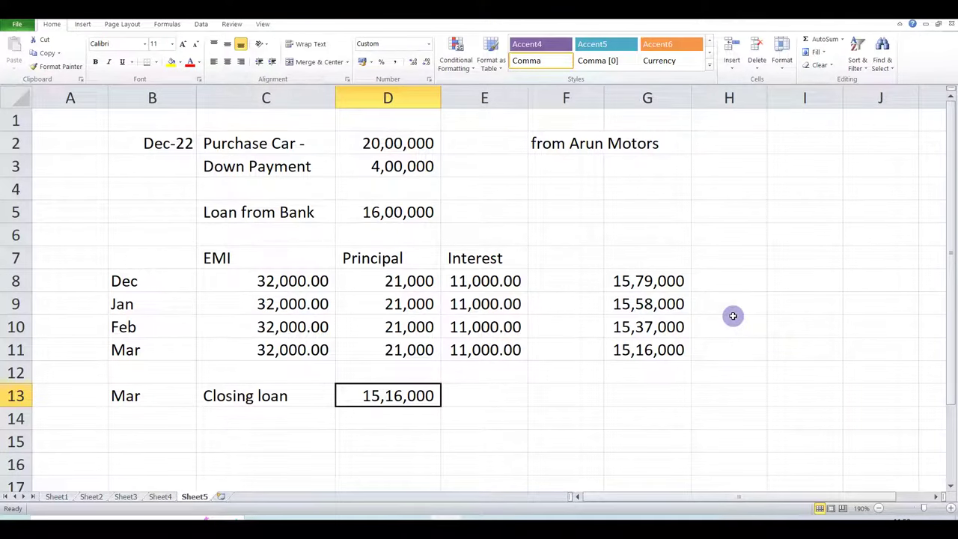
left_click_drag(273, 277, 479, 338)
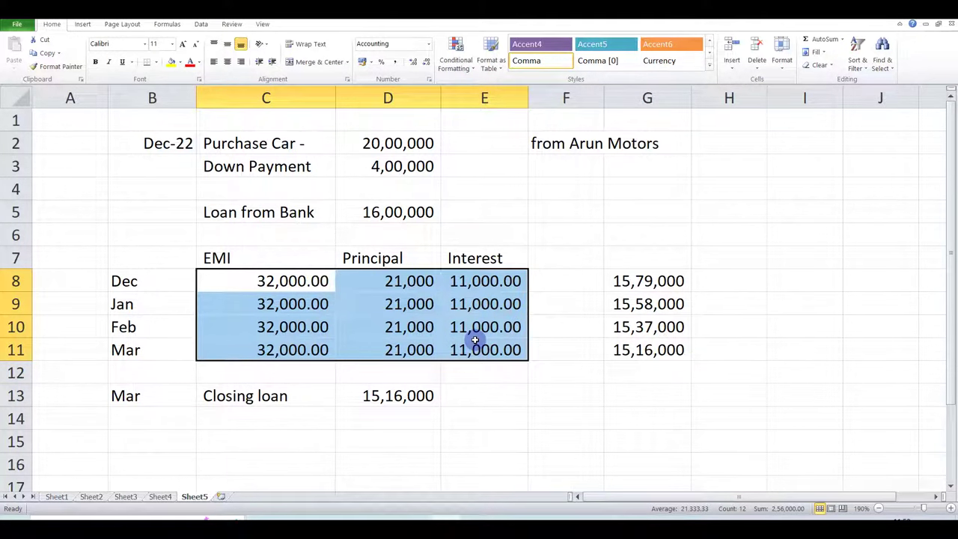
left_click(405, 313)
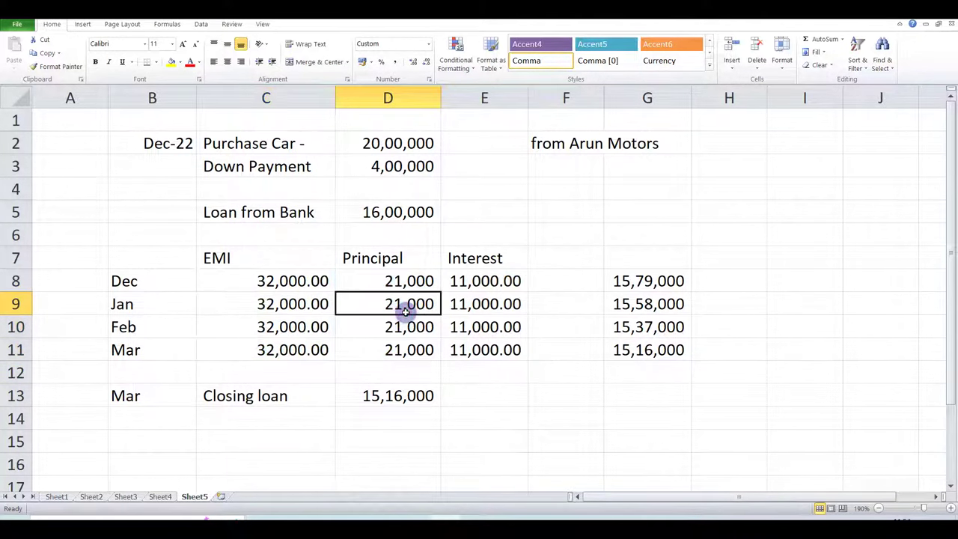
left_click(284, 284)
left_click(307, 327)
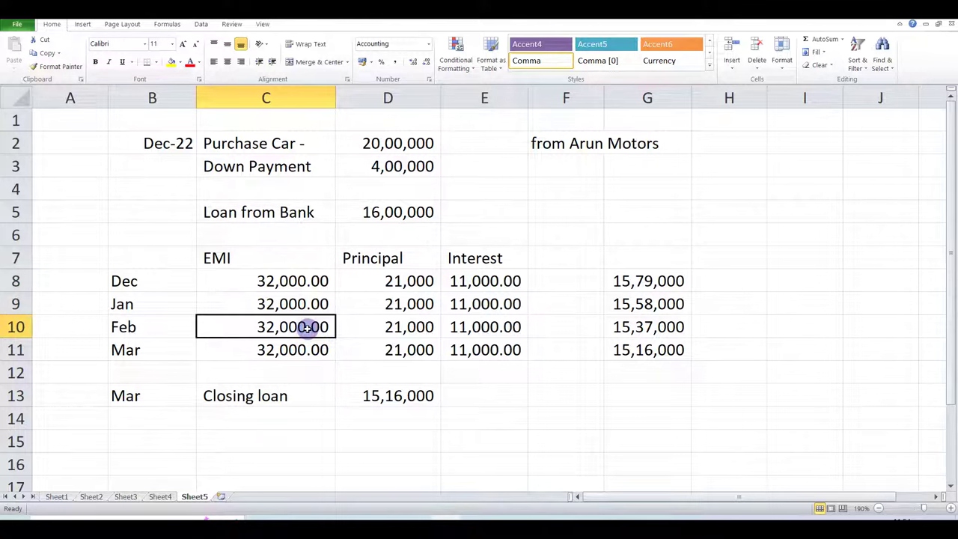
left_click(385, 303)
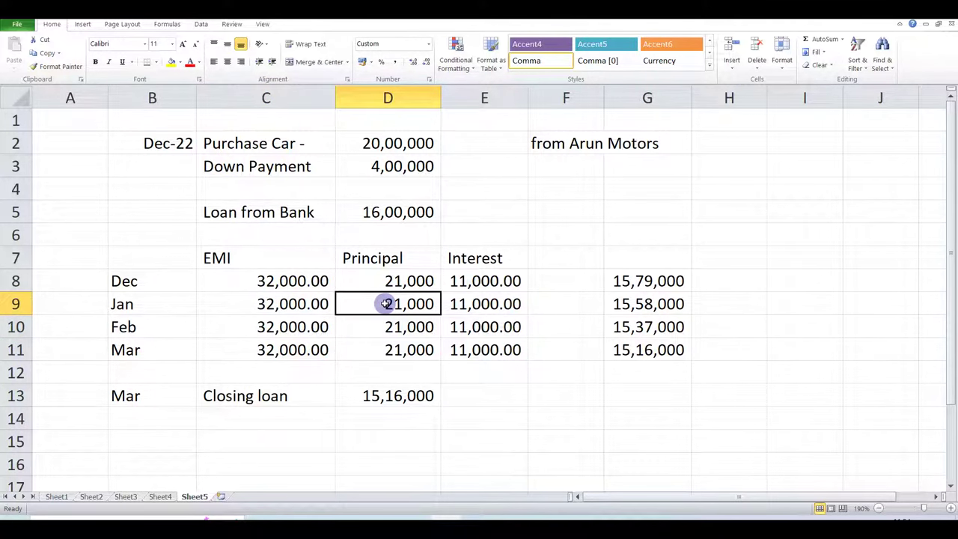
left_click_drag(265, 259, 312, 284)
left_click(378, 297)
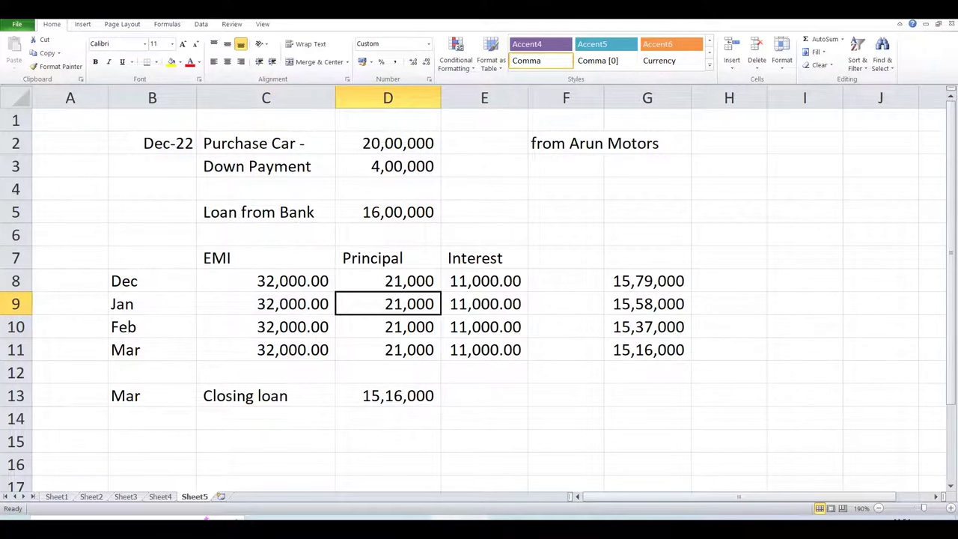
left_click(475, 524)
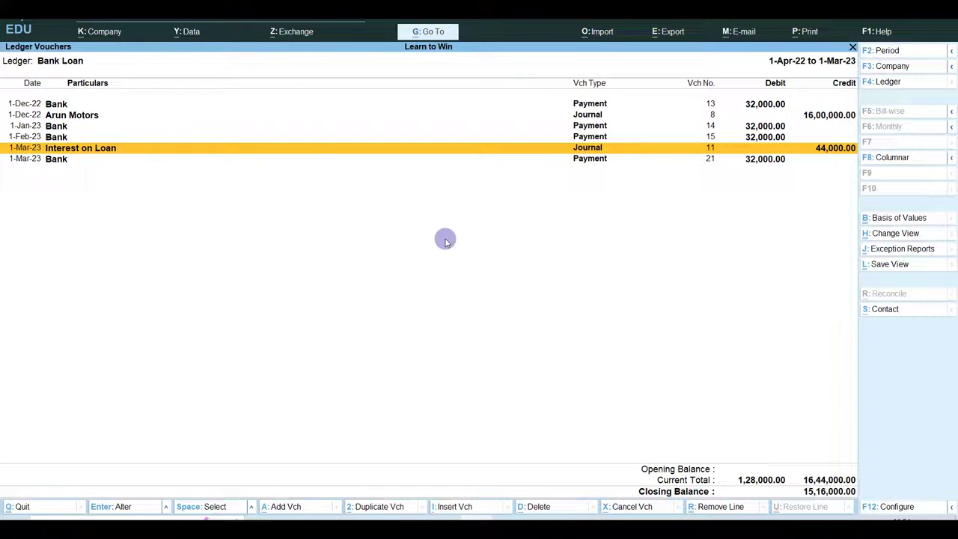